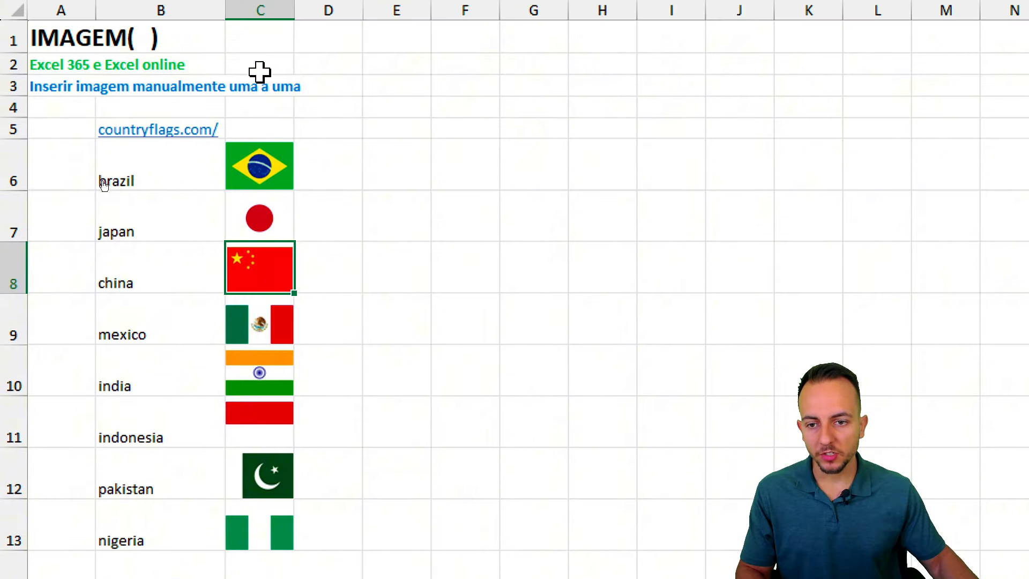
Replace the country name in B6 with france
click(145, 177)
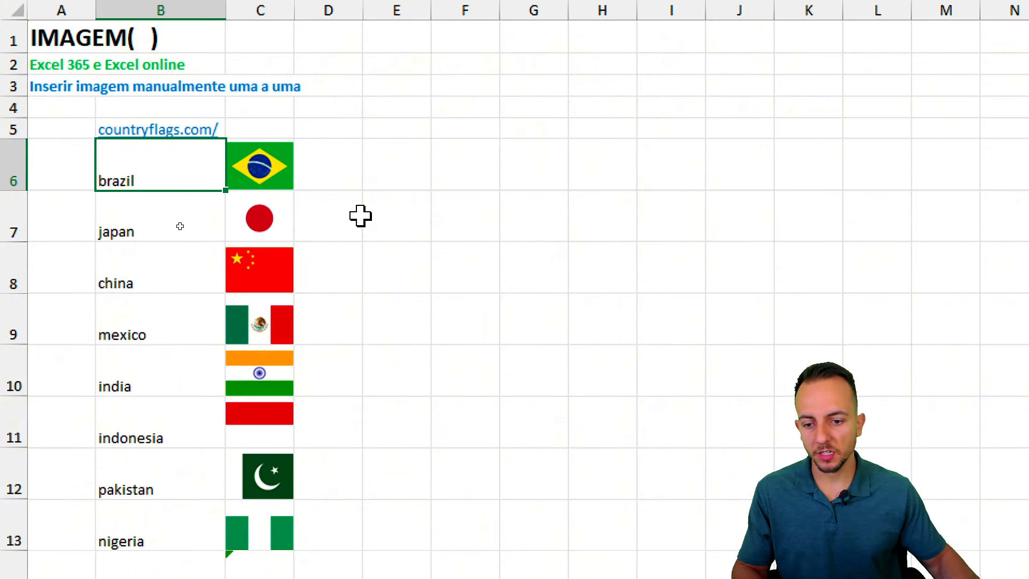
scroll(329, 531, down, 5)
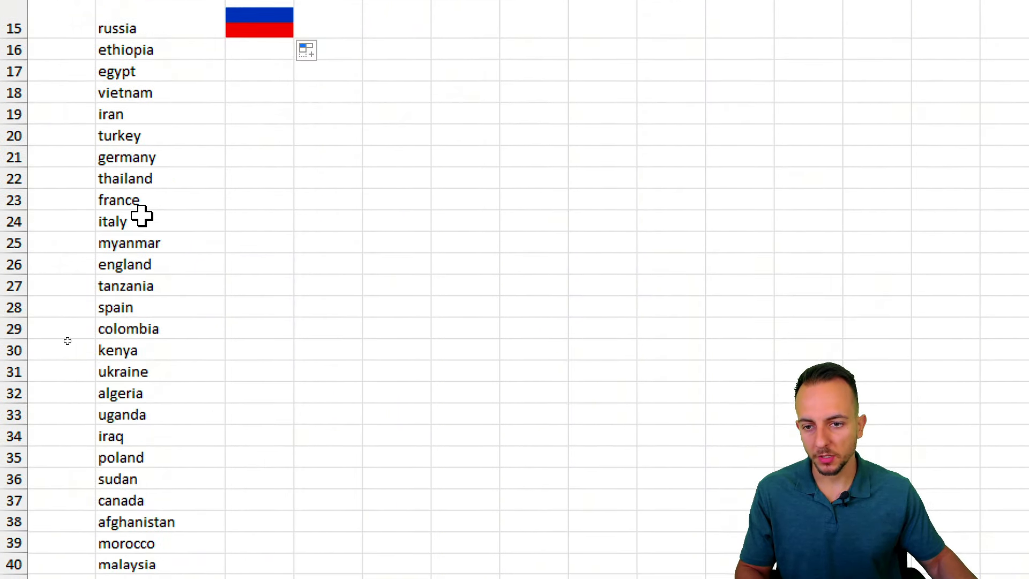
click(156, 198)
scroll(202, 246, up, 5)
click(185, 244)
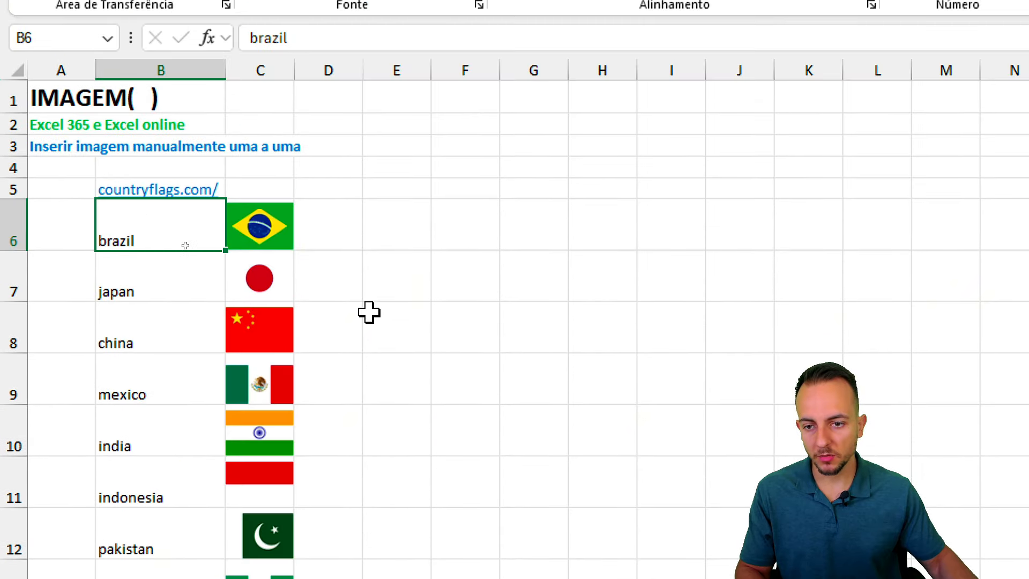
text(france)
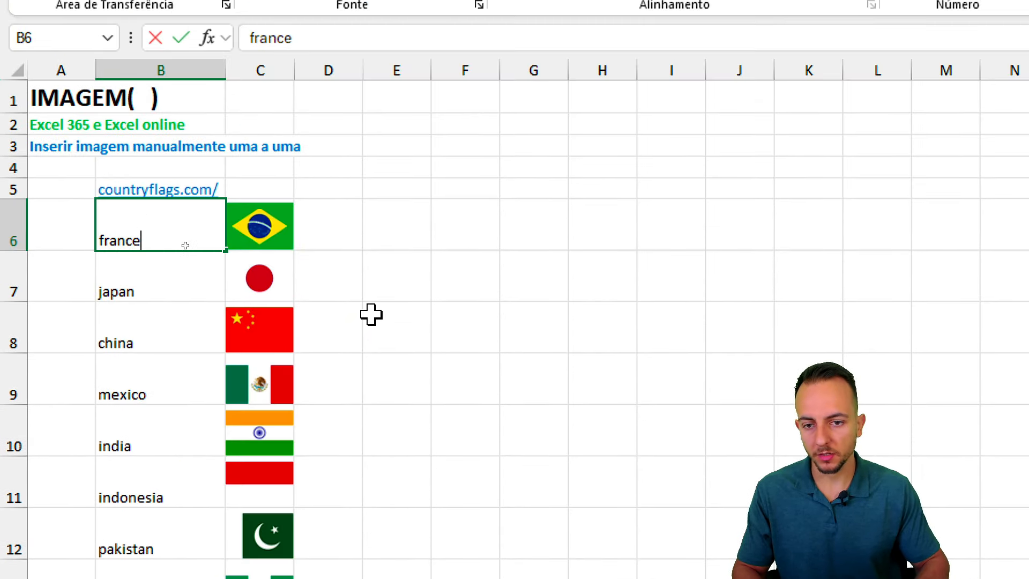
key(Return)
mouse_move(322, 196)
mouse_down()
mouse_move(207, 209)
mouse_move(287, 194)
mouse_up()
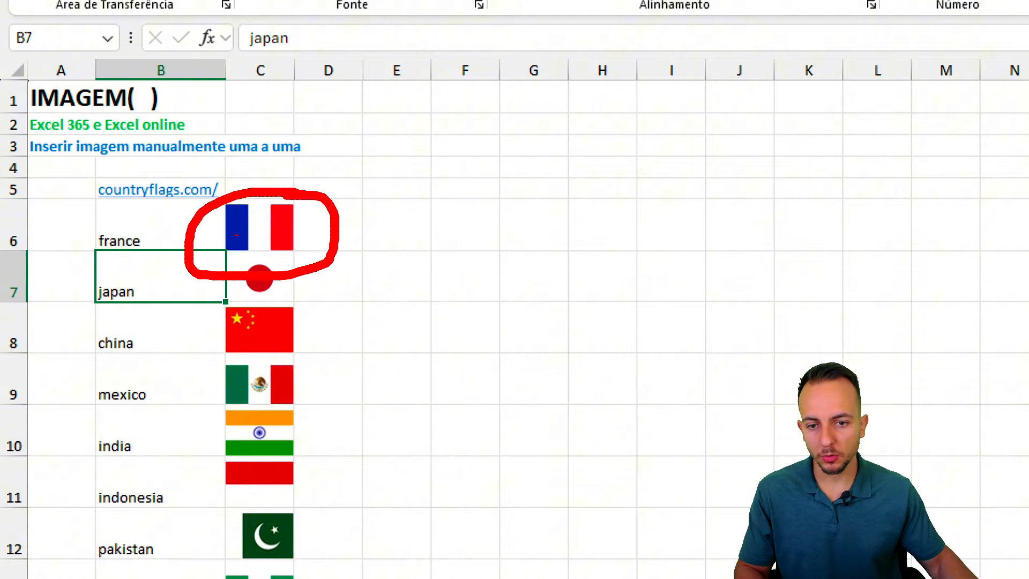
mouse_move(123, 265)
mouse_down()
mouse_move(179, 272)
mouse_move(145, 260)
mouse_up()
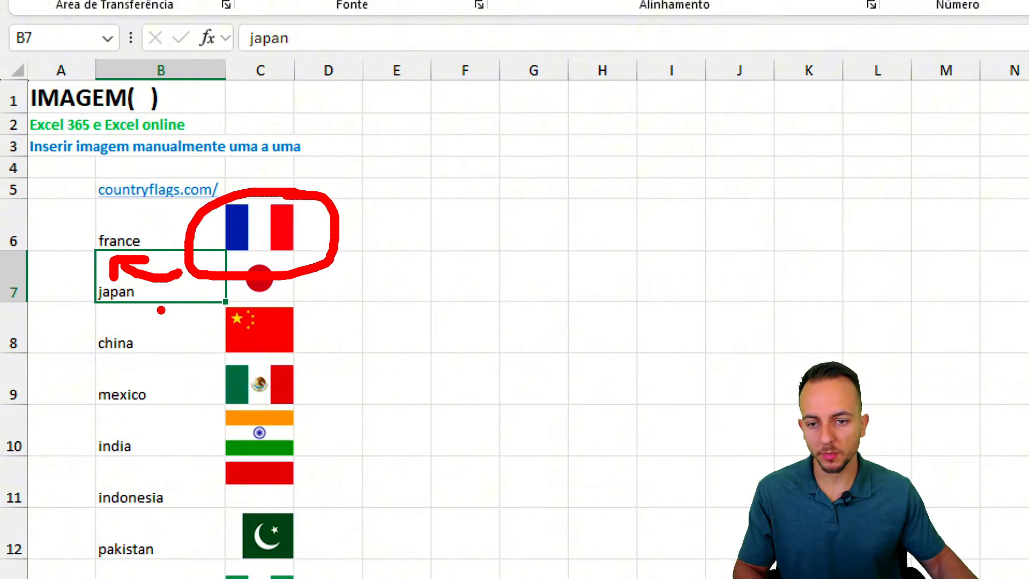
key(Escape)
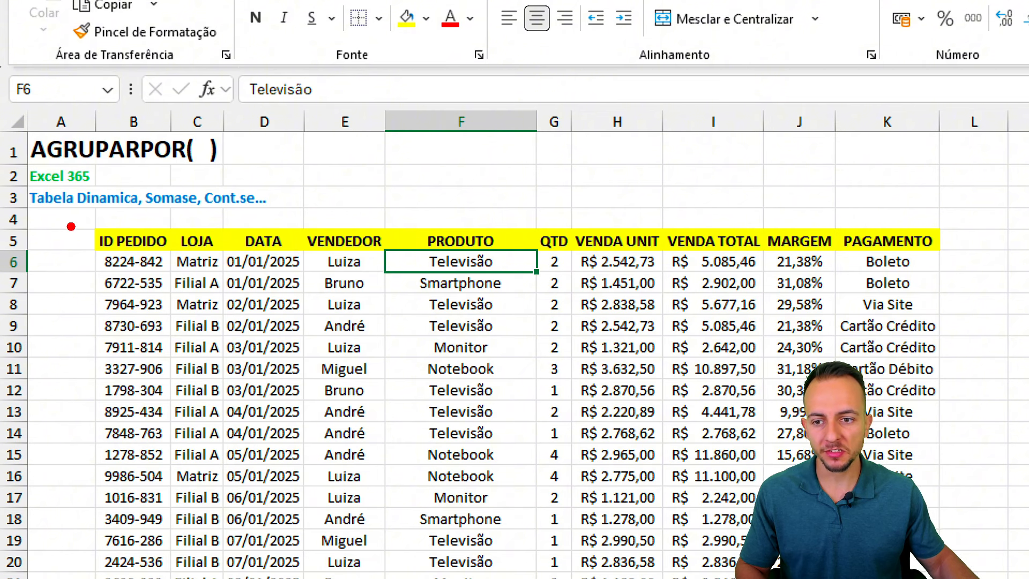
drag(87, 219, 32, 336)
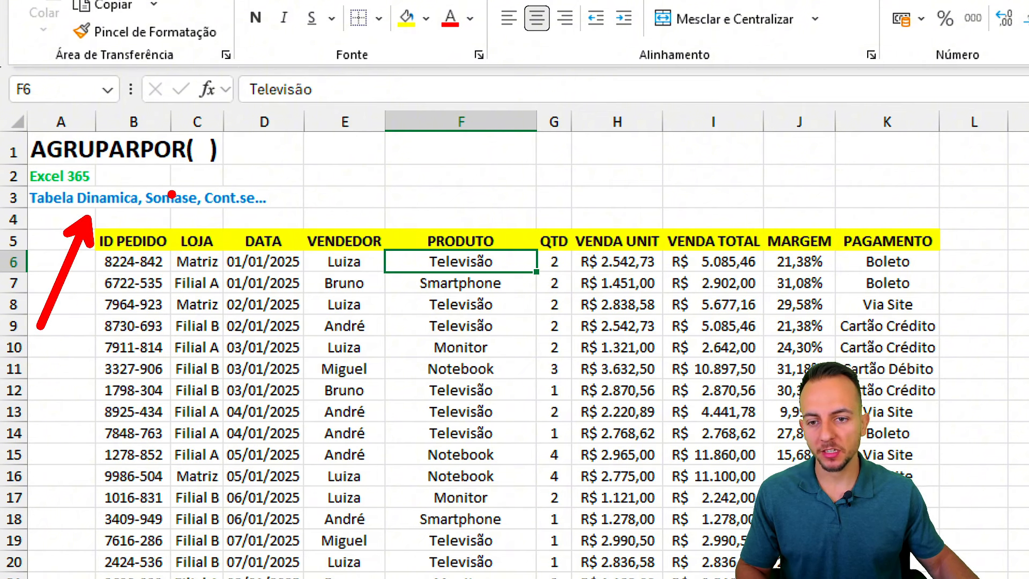
drag(172, 194, 284, 58)
drag(224, 229, 277, 380)
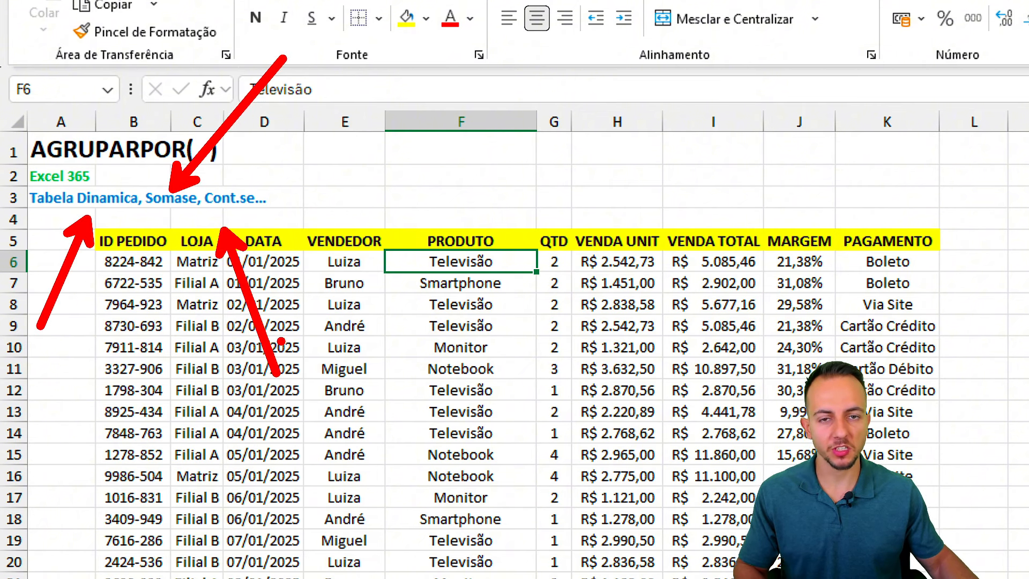
key(Escape)
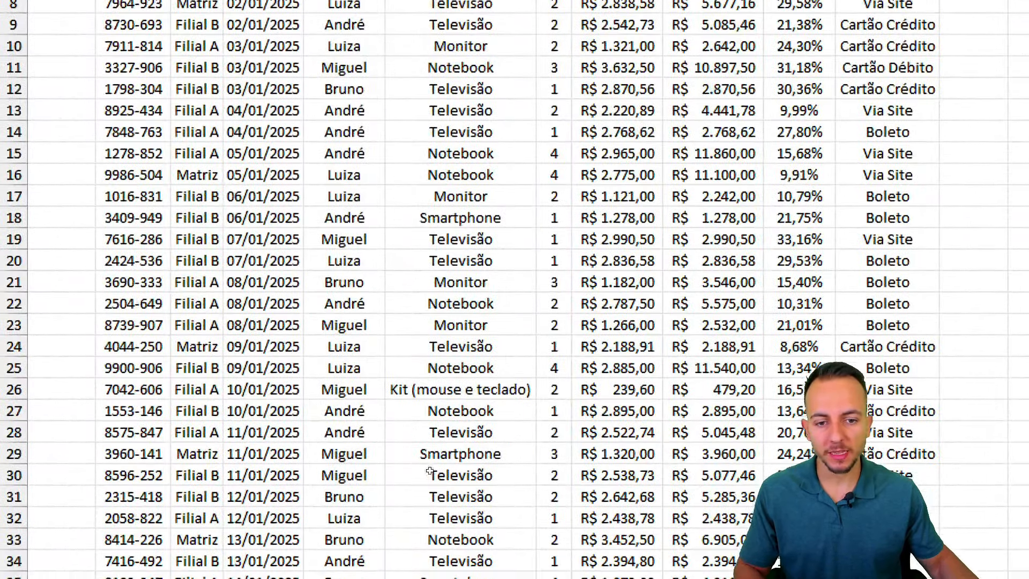
Review the sales records on the AGRUPARPOR sheet, focusing on the LOJA, DATA, VENDEDOR and PRODUTO columns
scroll(288, 352, down, 20)
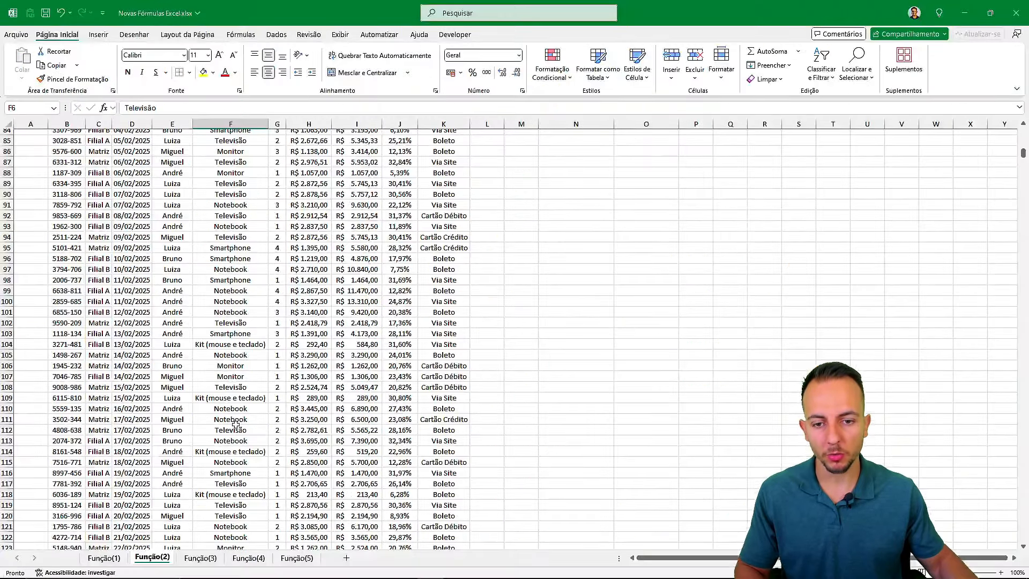
key(ctrl+Home)
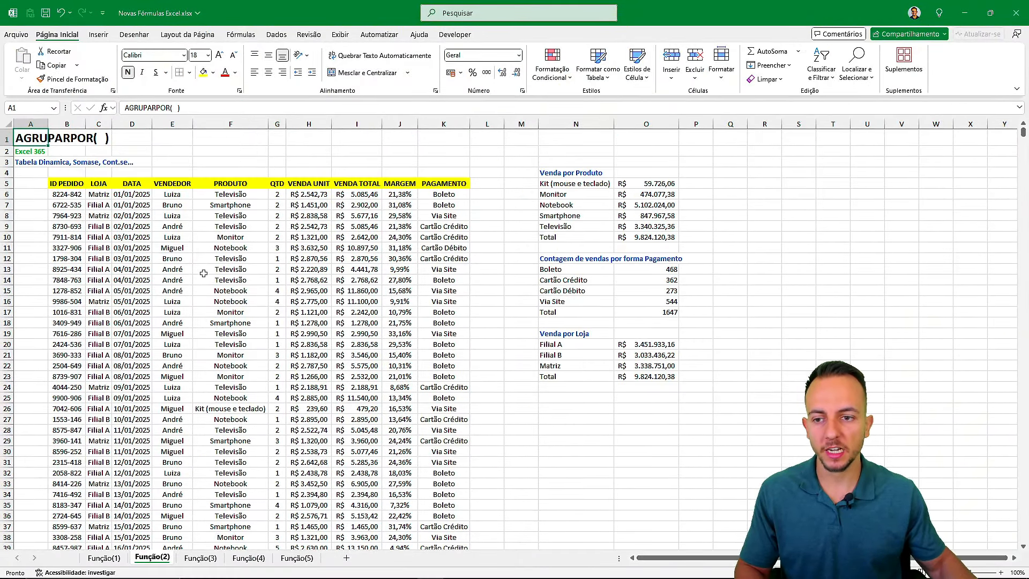
click(100, 124)
click(130, 123)
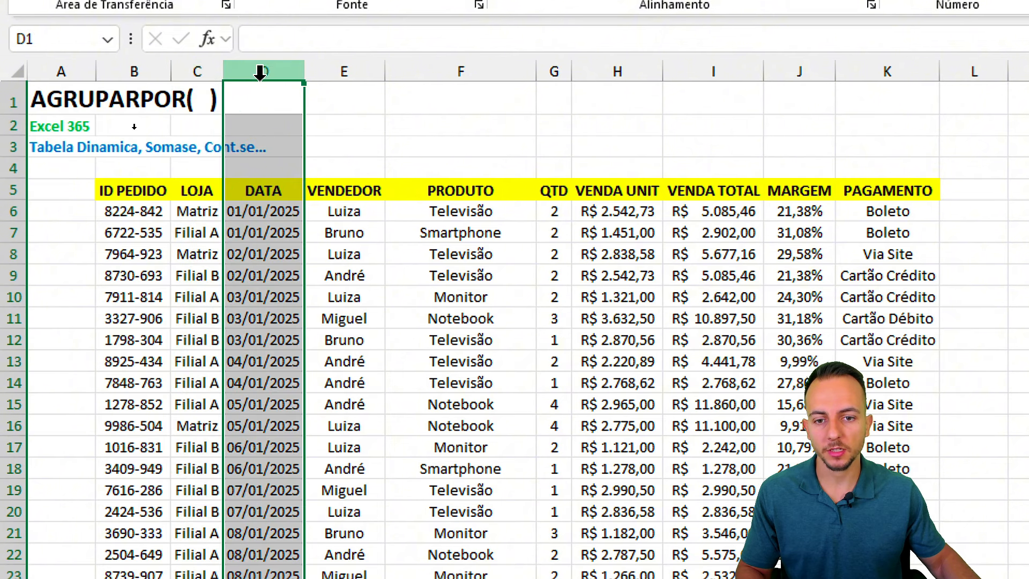
click(171, 123)
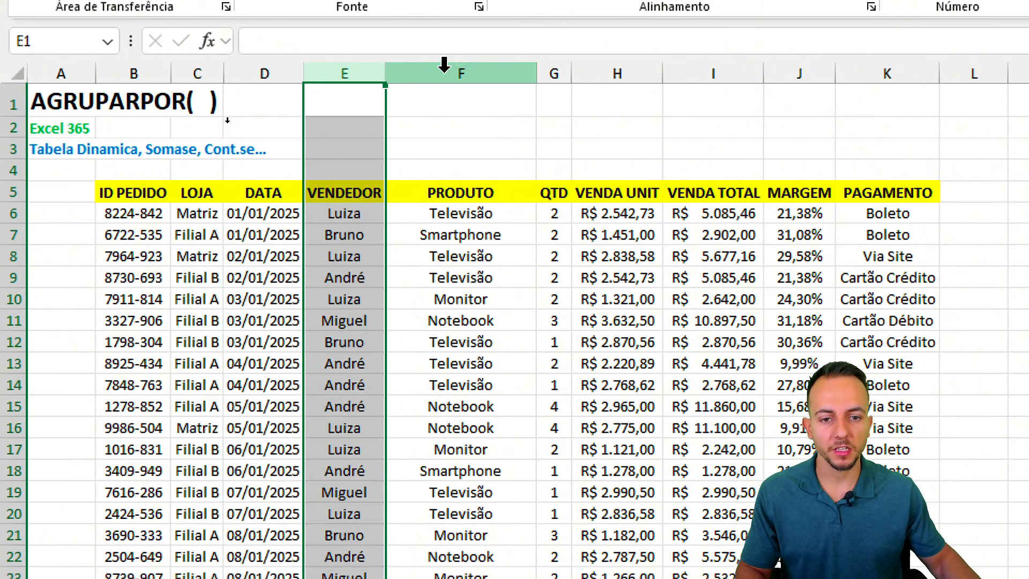
click(445, 64)
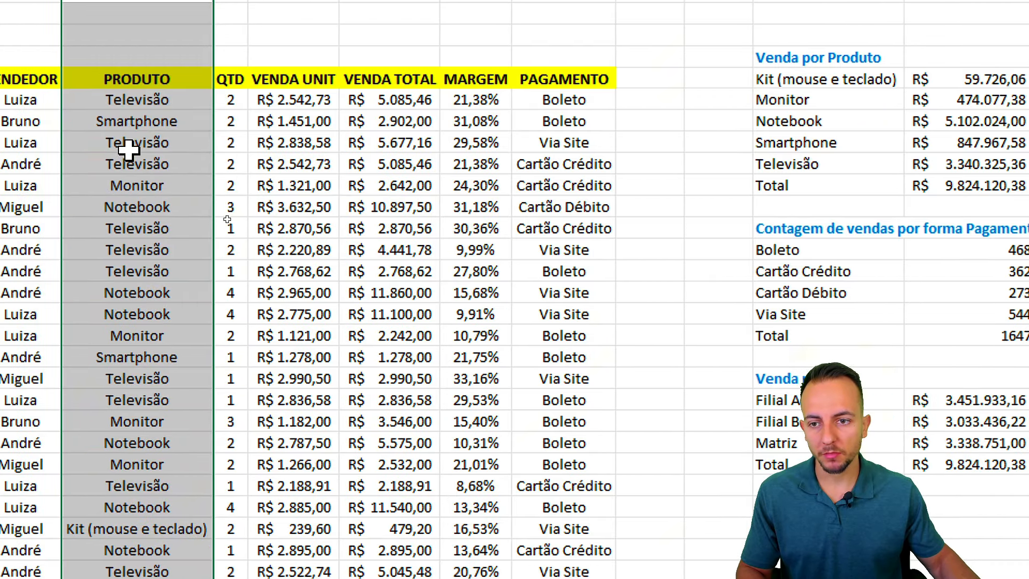
Set the VENDA TOTAL value in I8 to 99999 to test the summaries on the same sheet
drag(134, 142, 386, 142)
click(386, 142)
text(9999)
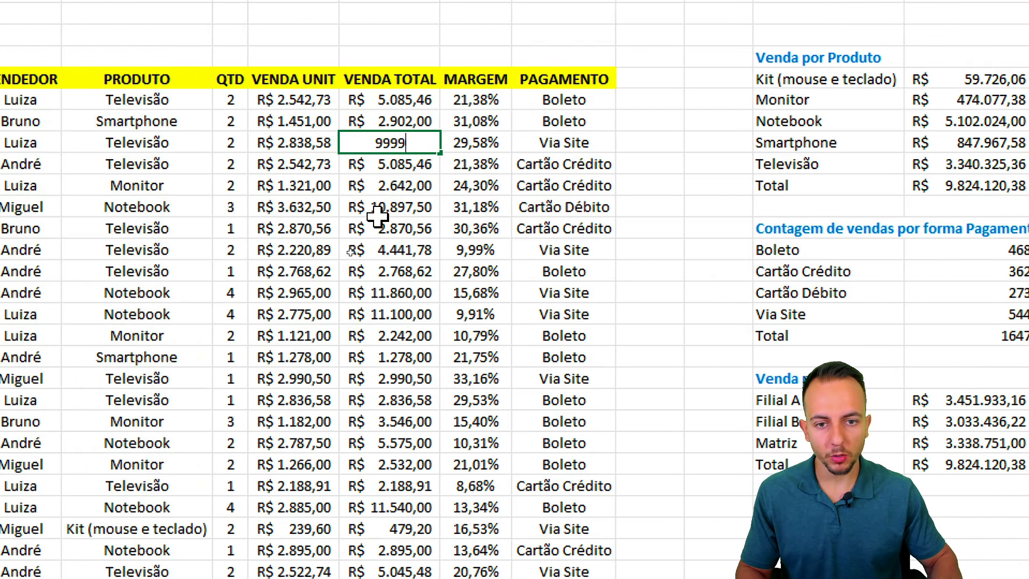
text(9)
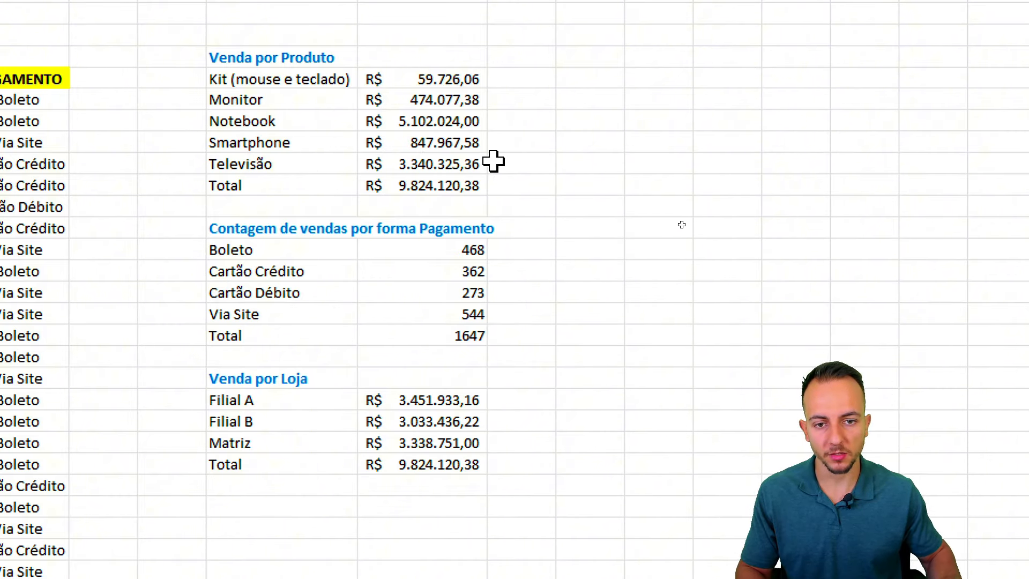
key(Return)
key(ctrl+2)
mouse_move(386, 148)
mouse_down()
mouse_move(515, 176)
mouse_move(525, 229)
mouse_up()
drag(462, 206, 546, 161)
key(Escape)
Undo and redo the I8 sale total change to compare the summaries, finishing with the change undone
key(ctrl+z)
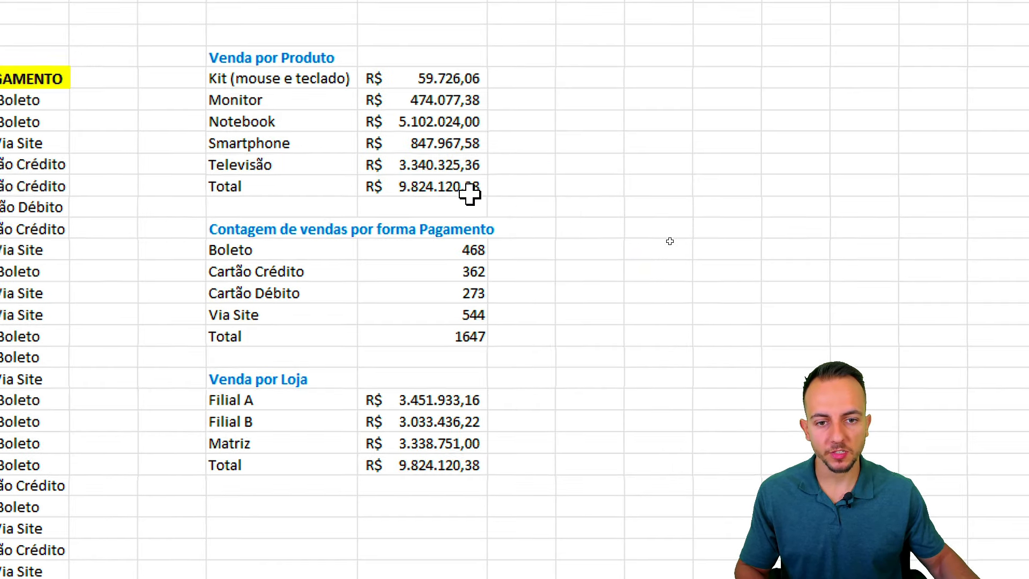
key(ctrl+y)
key(ctrl+z)
key(ctrl+y)
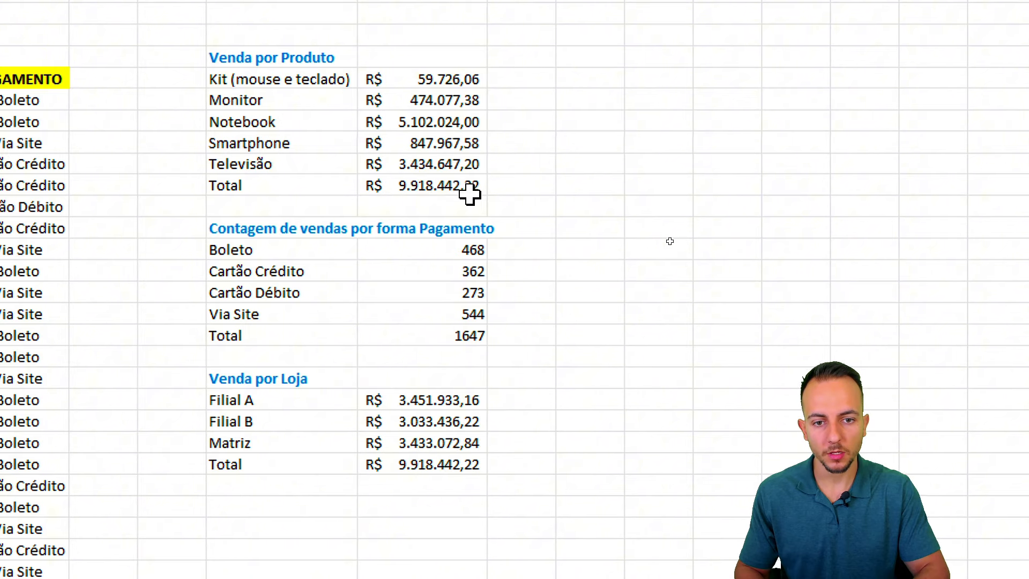
key(ctrl+z)
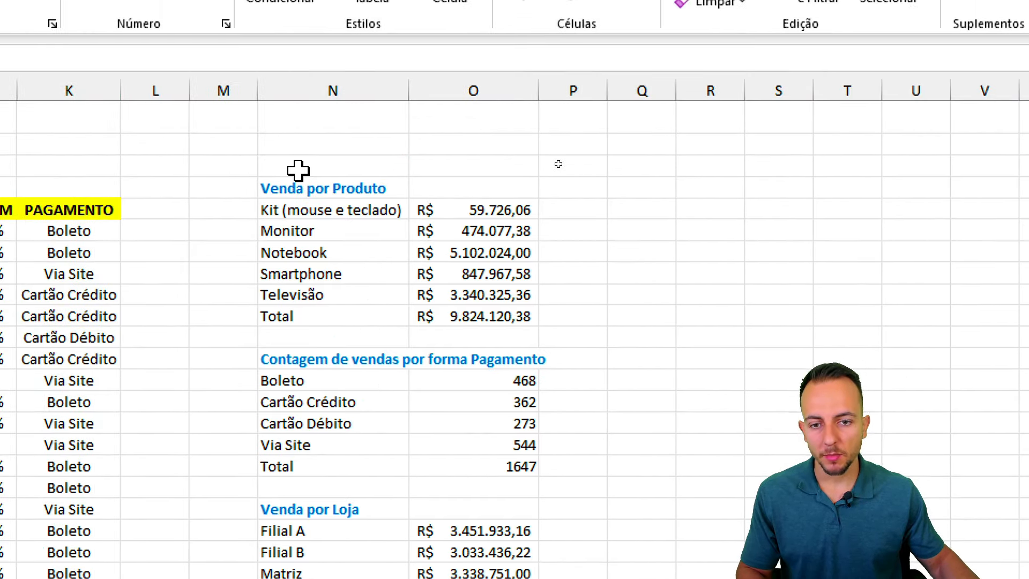
Clear the existing formula in N5 under Venda por Produto and start an AGRUPARPOR formula there
click(288, 14)
key(F2)
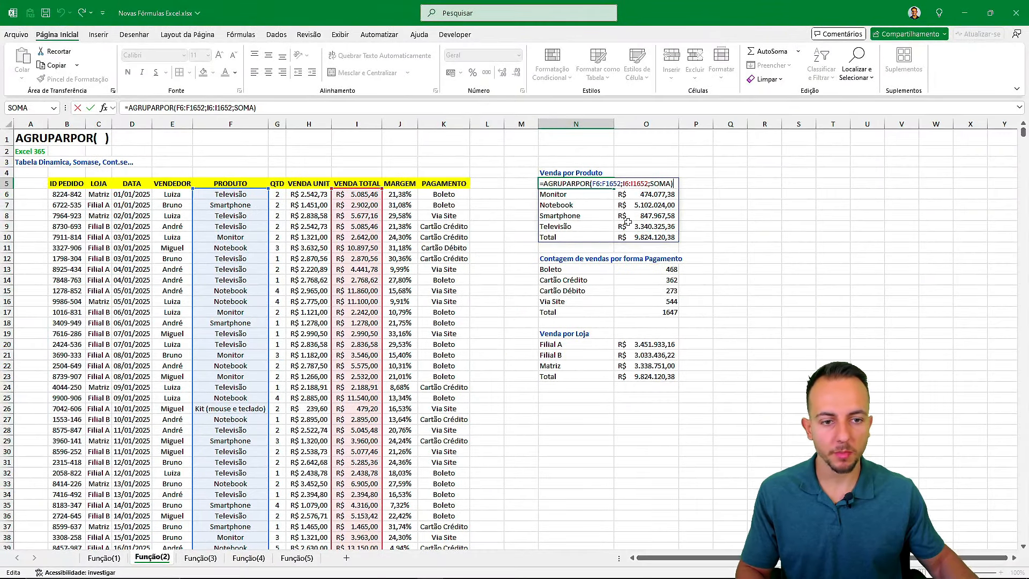
key(Escape)
key(Delete)
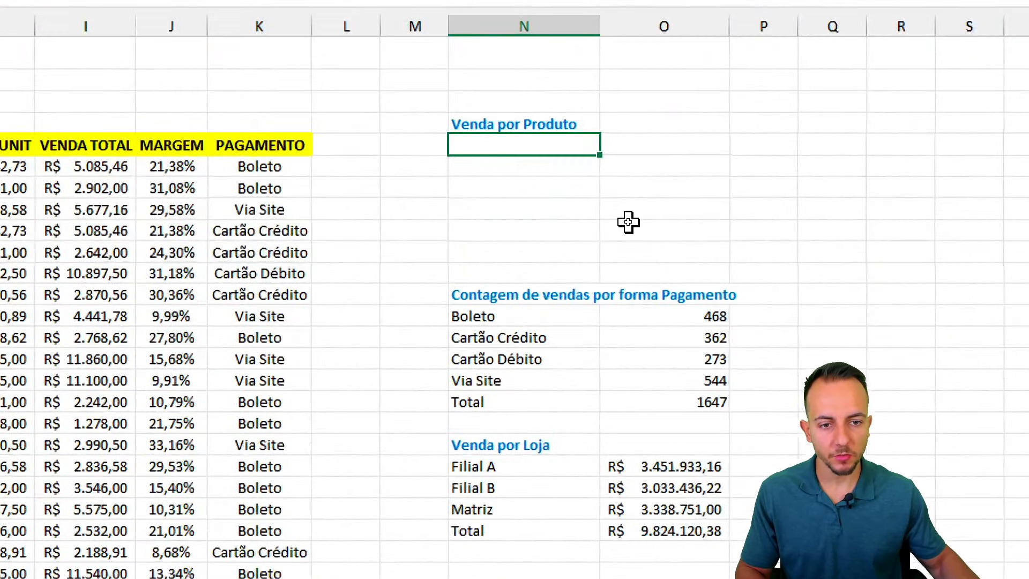
text(=agru)
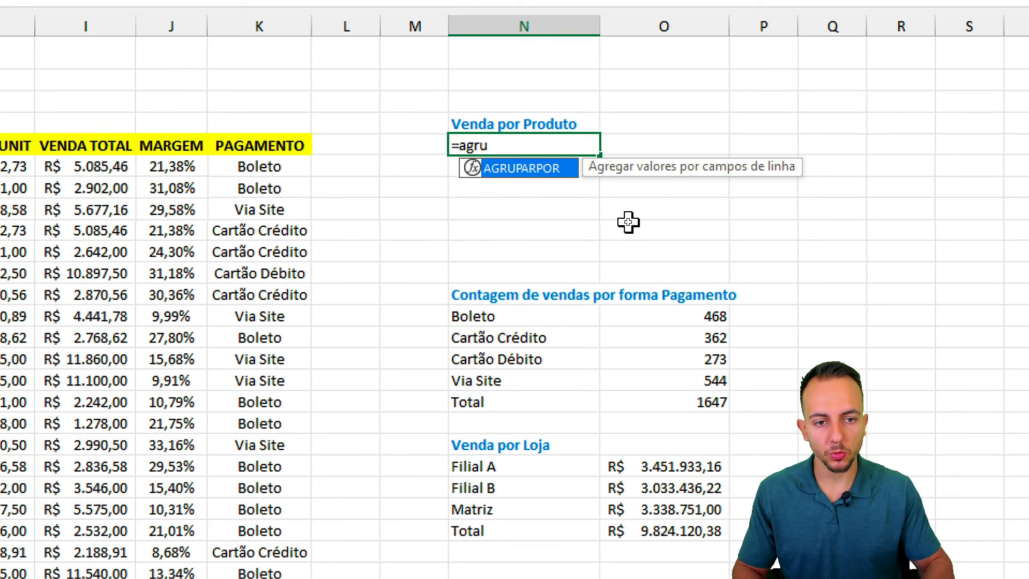
double_click(551, 170)
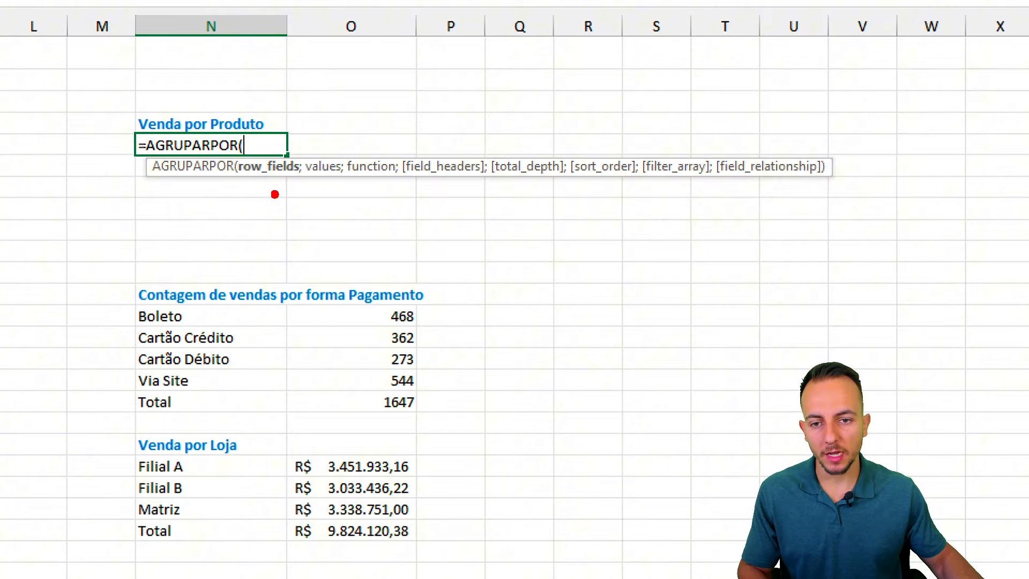
drag(239, 182, 832, 182)
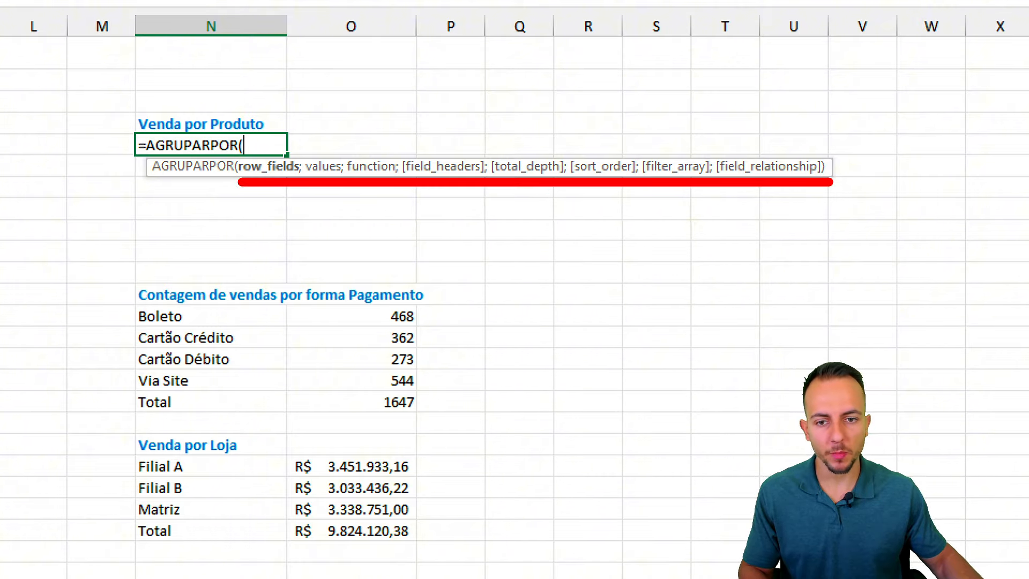
drag(284, 160, 321, 110)
drag(330, 152, 374, 107)
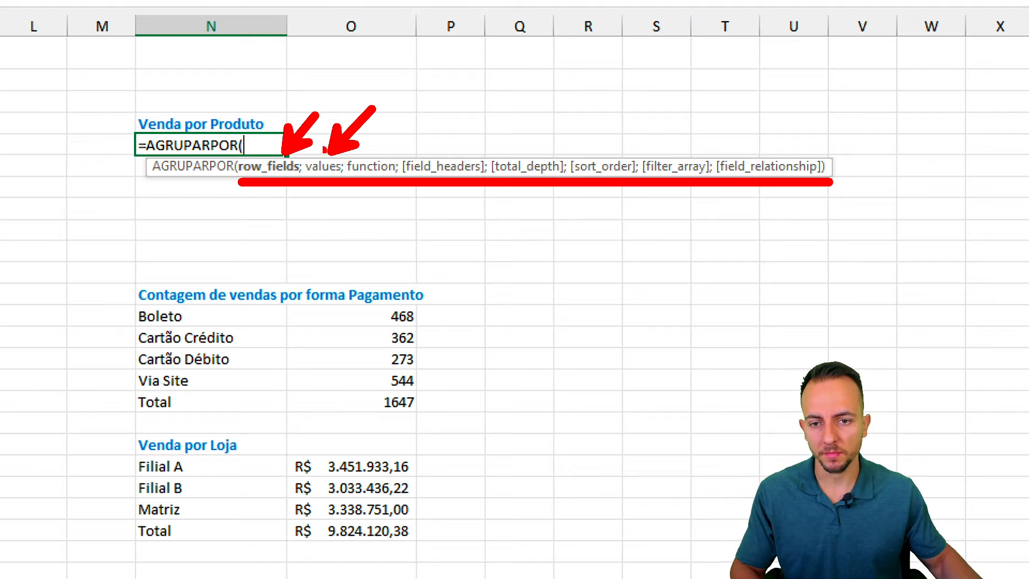
key(ctrl+z)
drag(221, 152, 309, 176)
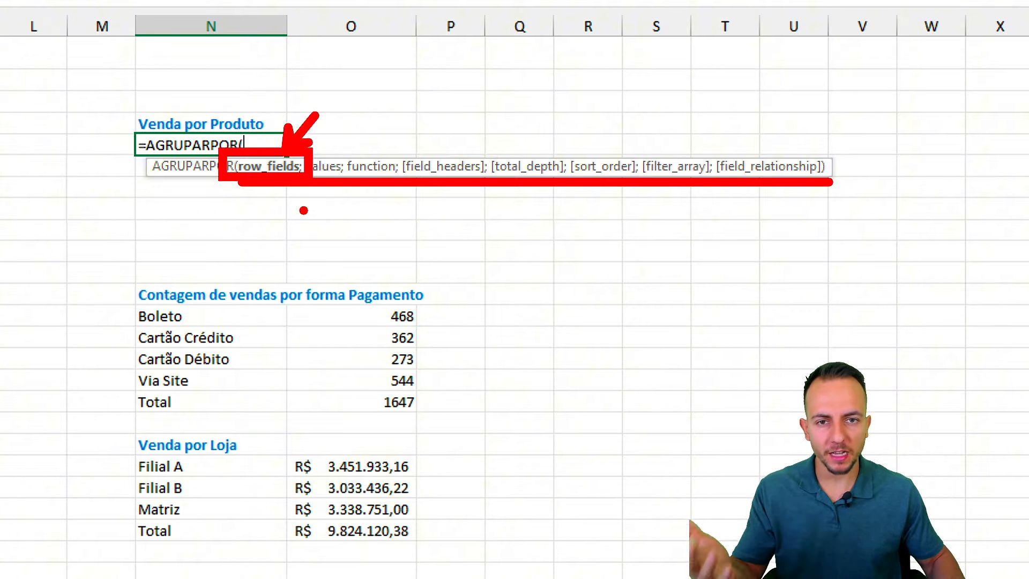
key(Escape)
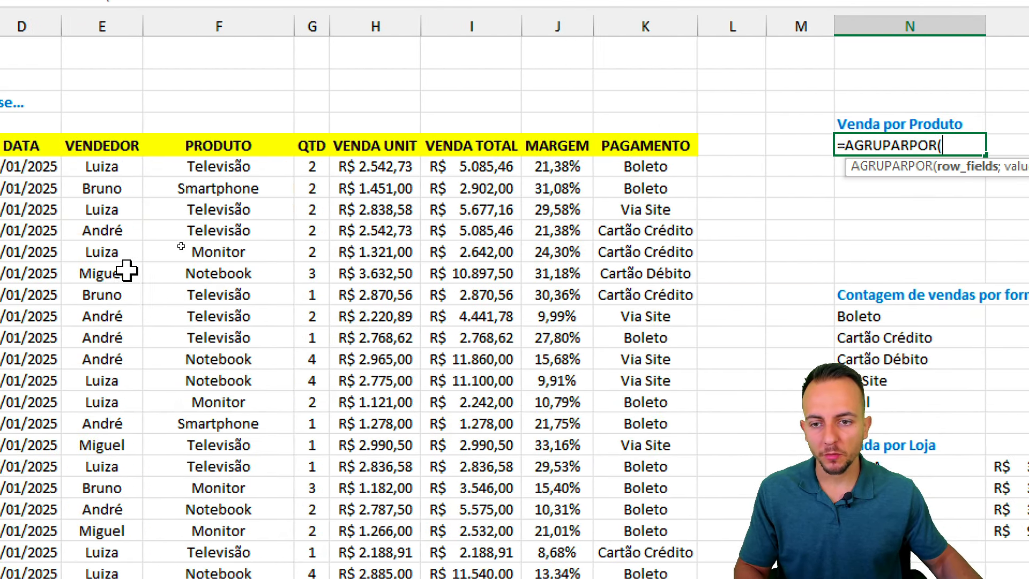
Supply the PRODUTO range F6:F1652 as the formula's row_fields argument
drag(298, 163, 299, 294)
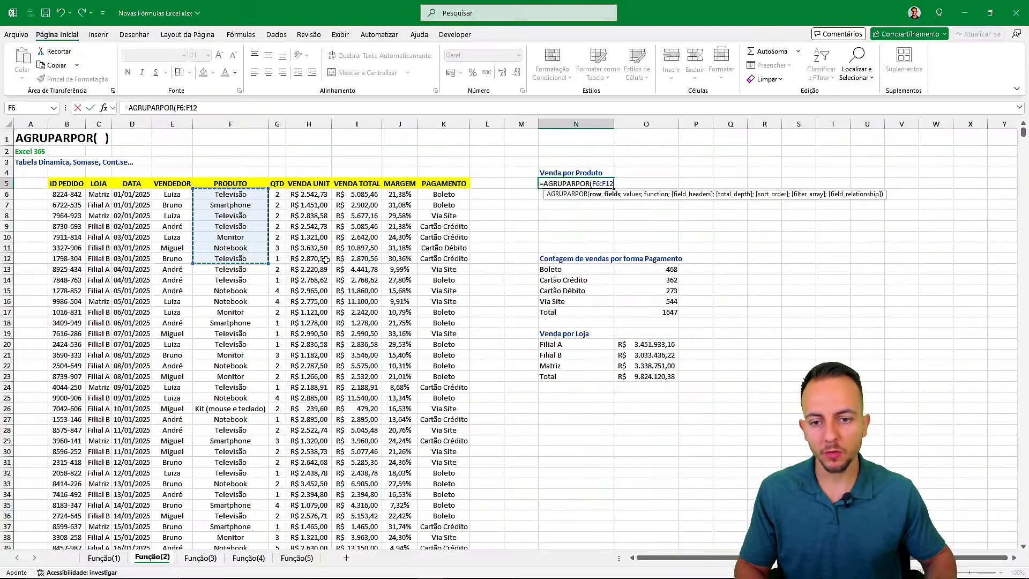
key(ctrl+shift+Down)
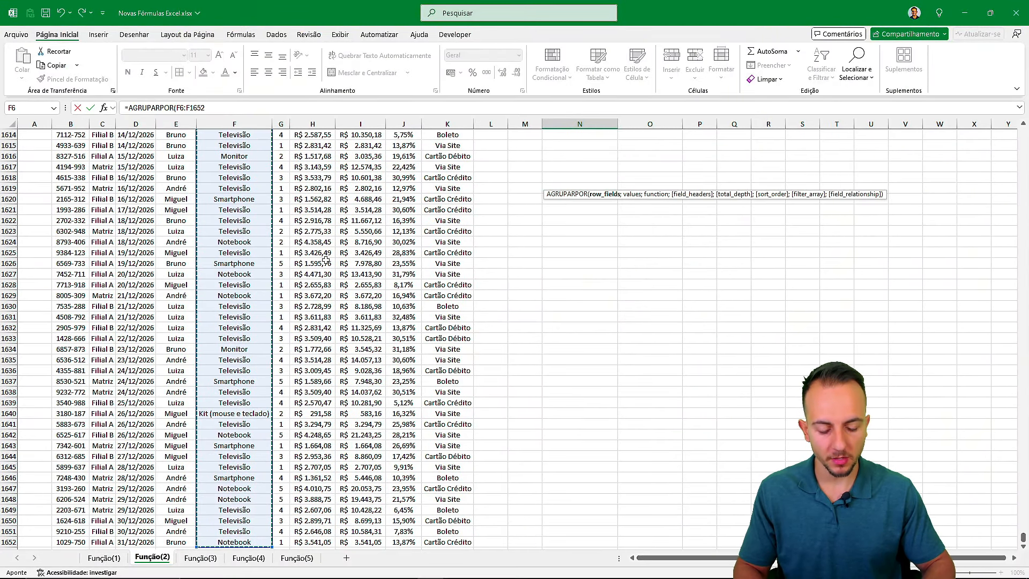
text(;)
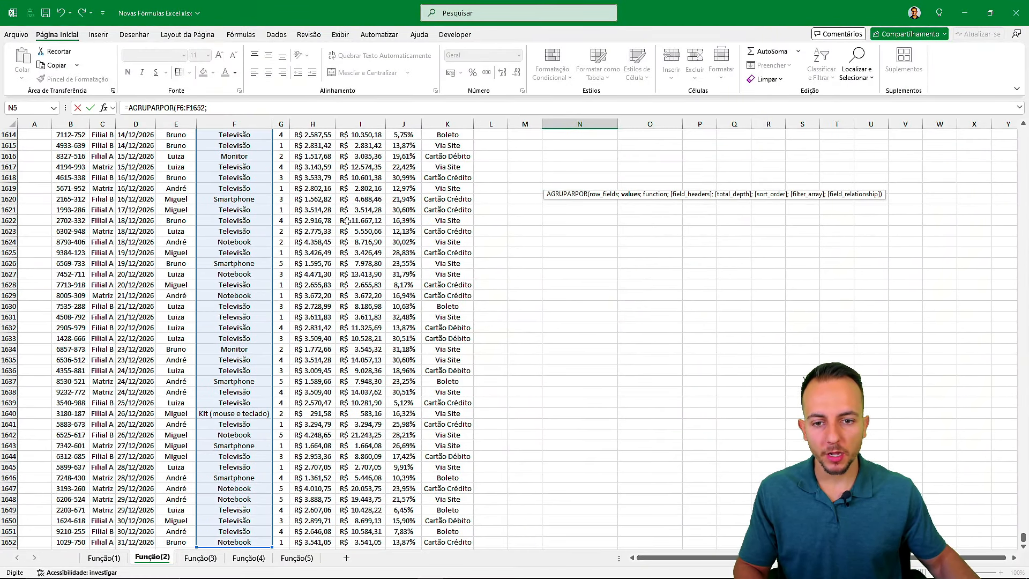
Supply the VENDA TOTAL range I6:I1652 as the formula's values argument
drag(1023, 537, 1023, 129)
click(361, 195)
key(ctrl+shift+Down)
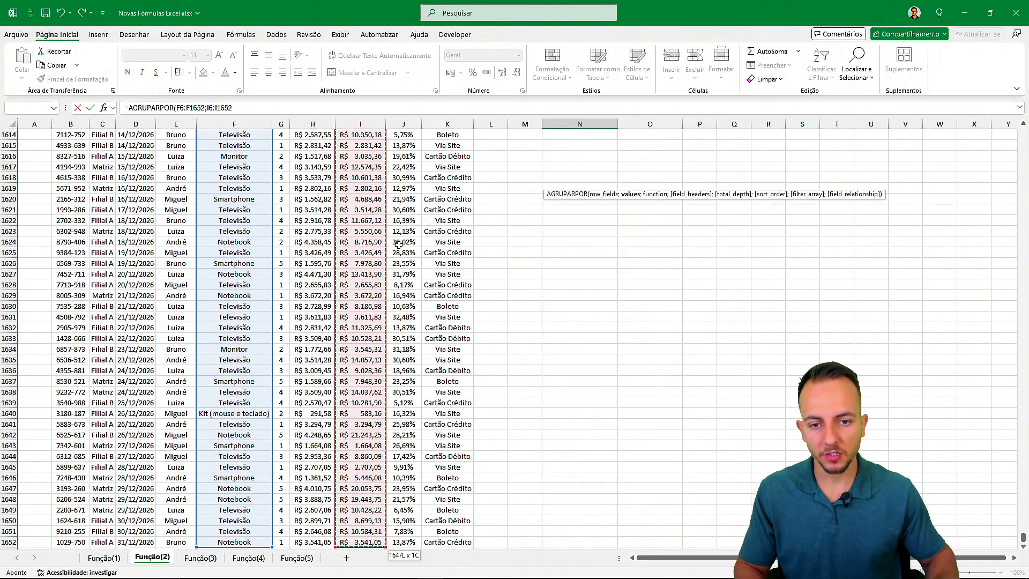
scroll(397, 243, down, 4)
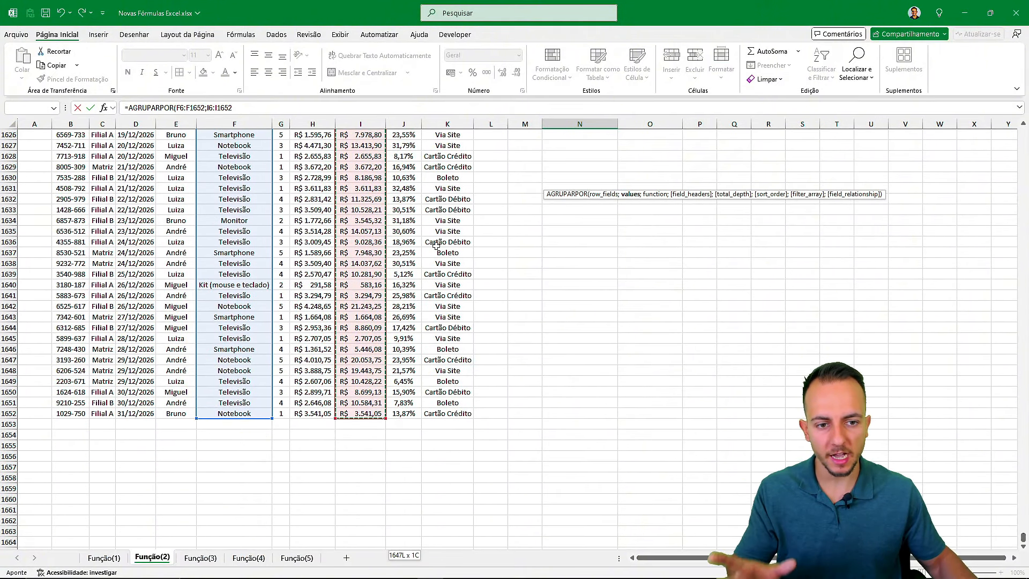
Set the function argument to SOMA and complete the AGRUPARPOR formula for Venda por Produto
text(;)
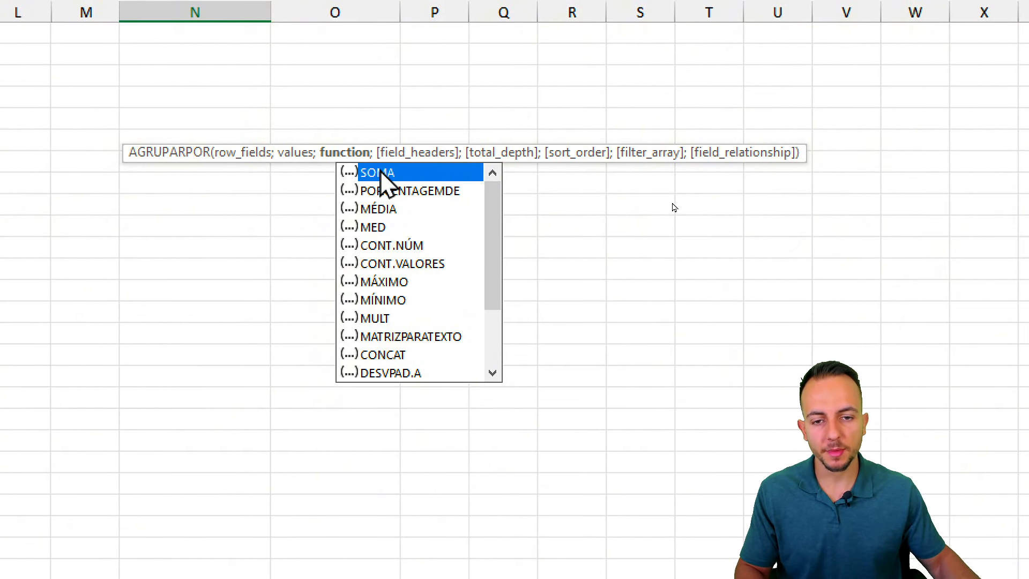
click(400, 210)
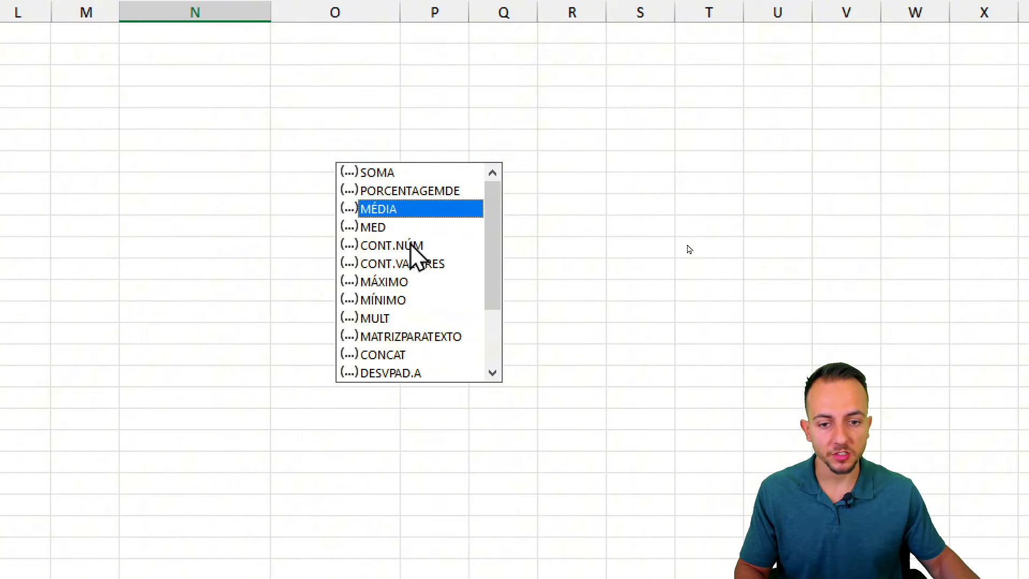
click(417, 263)
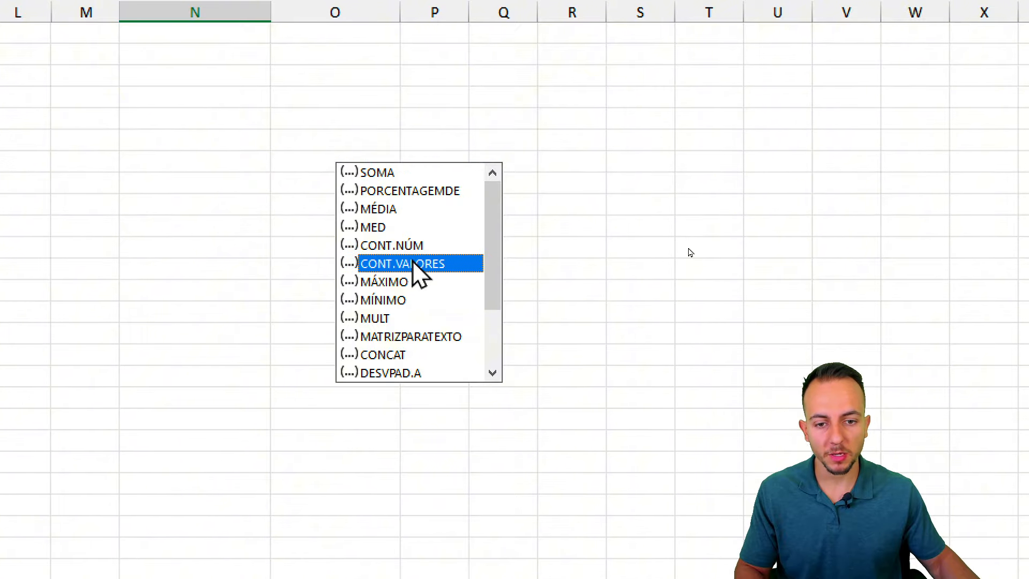
click(390, 172)
double_click(390, 173)
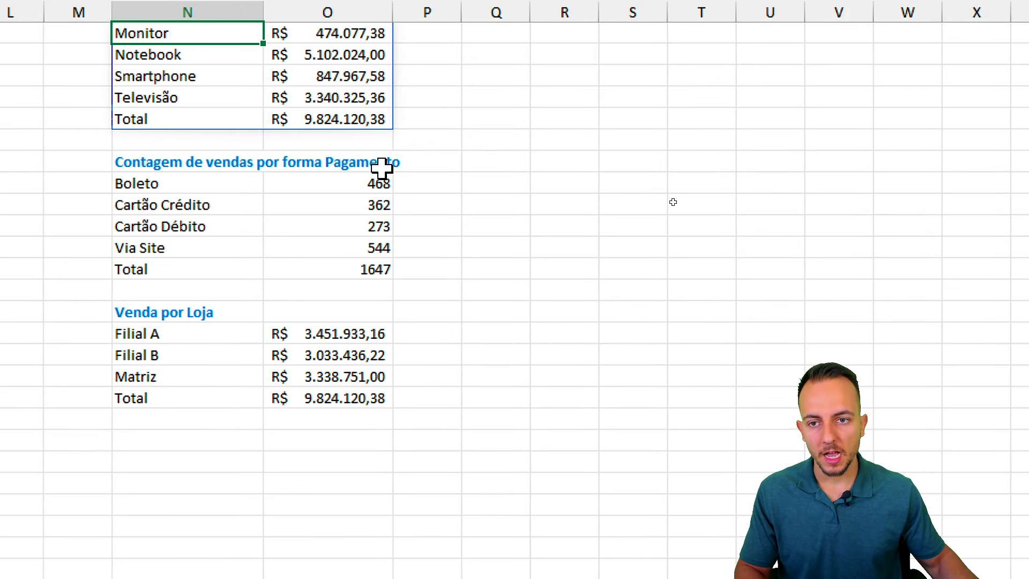
scroll(209, 177, up, 2)
scroll(360, 213, left, 2)
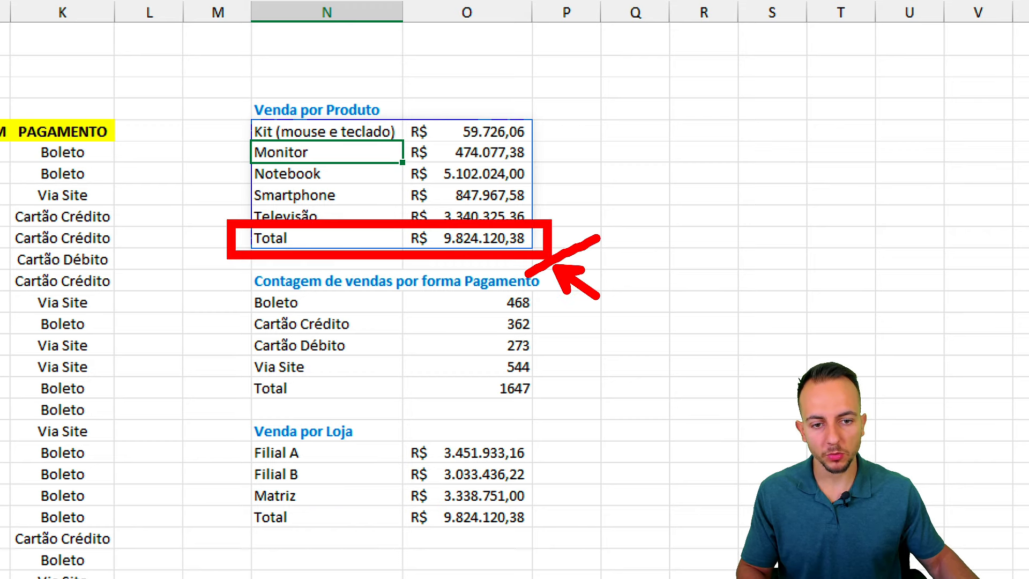
key(Escape)
Enter a SOMA formula in L2 that adds up the whole VENDA TOTAL column (I:I) to check the summary's total
click(272, 124)
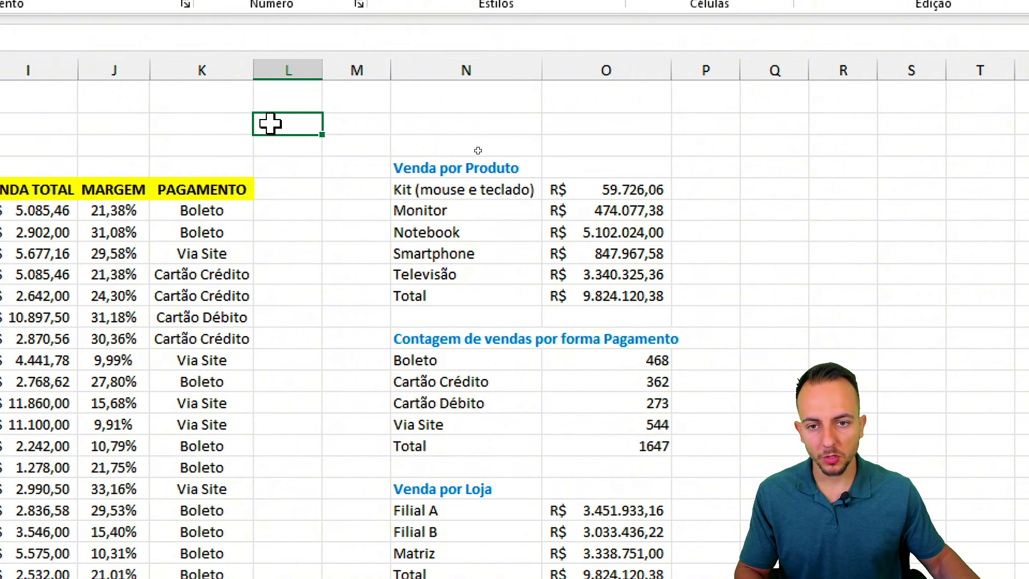
text(=soma)
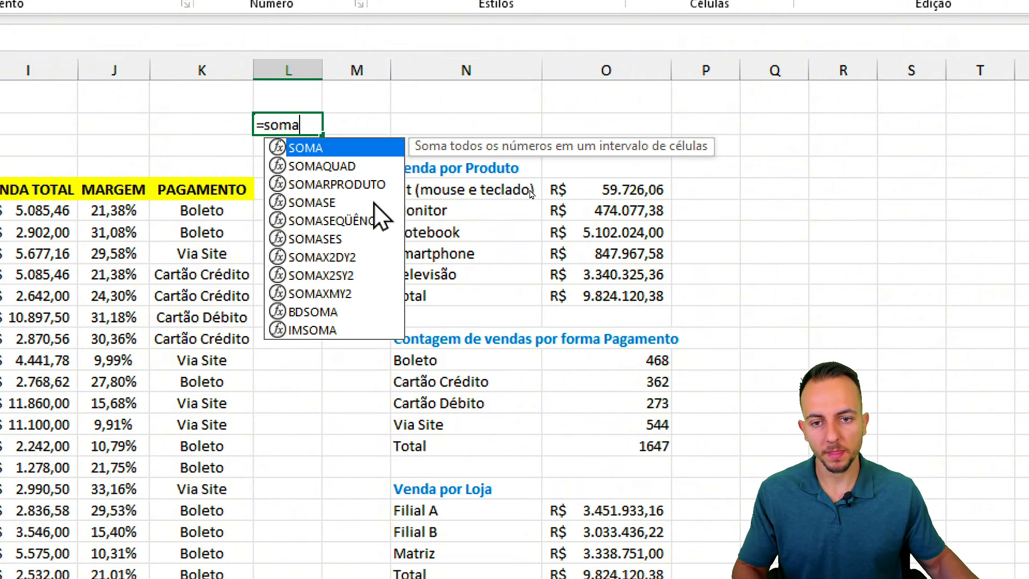
double_click(307, 150)
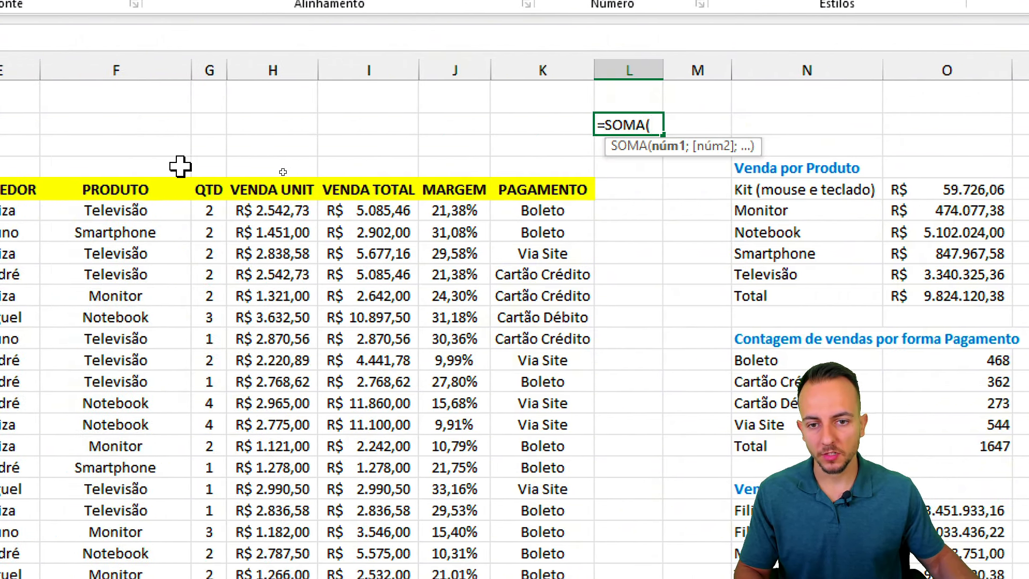
click(342, 70)
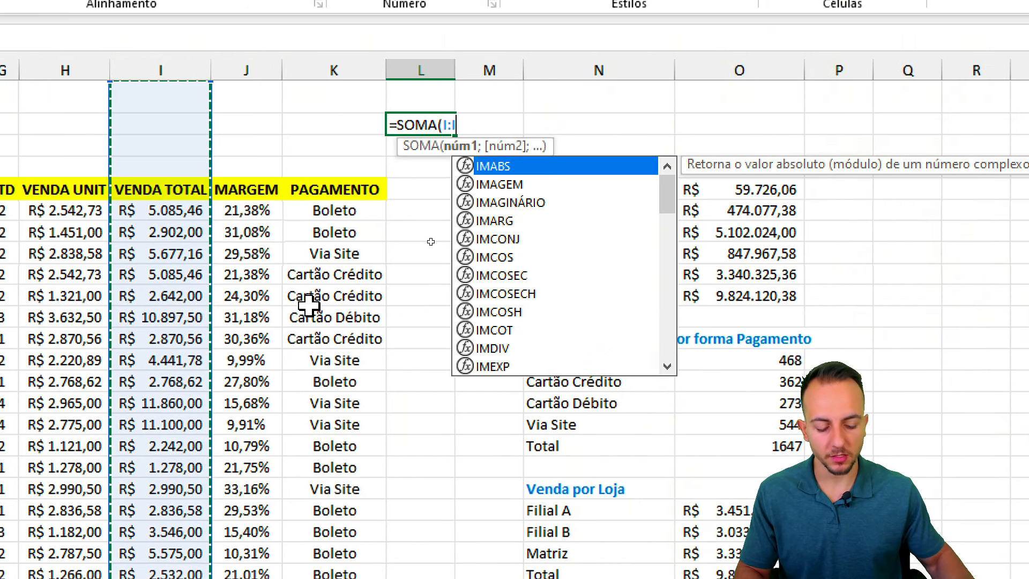
key(Return)
mouse_move(376, 96)
mouse_down()
mouse_move(468, 155)
mouse_move(524, 314)
mouse_move(696, 309)
mouse_move(709, 322)
mouse_up()
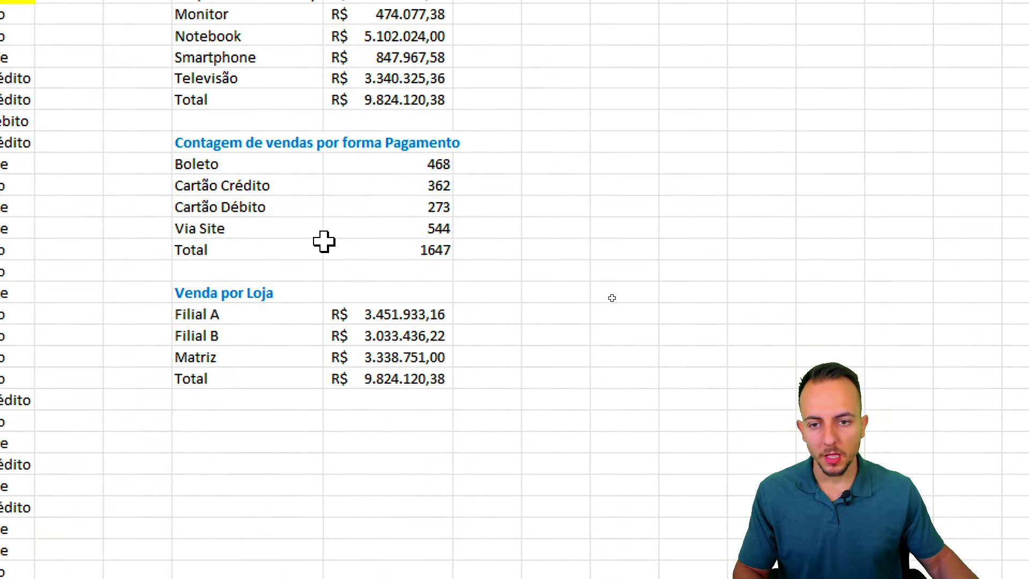
Clear the existing formula in N13 under Contagem de vendas por forma Pagamento and start an AGRUPARPOR formula there
click(626, 362)
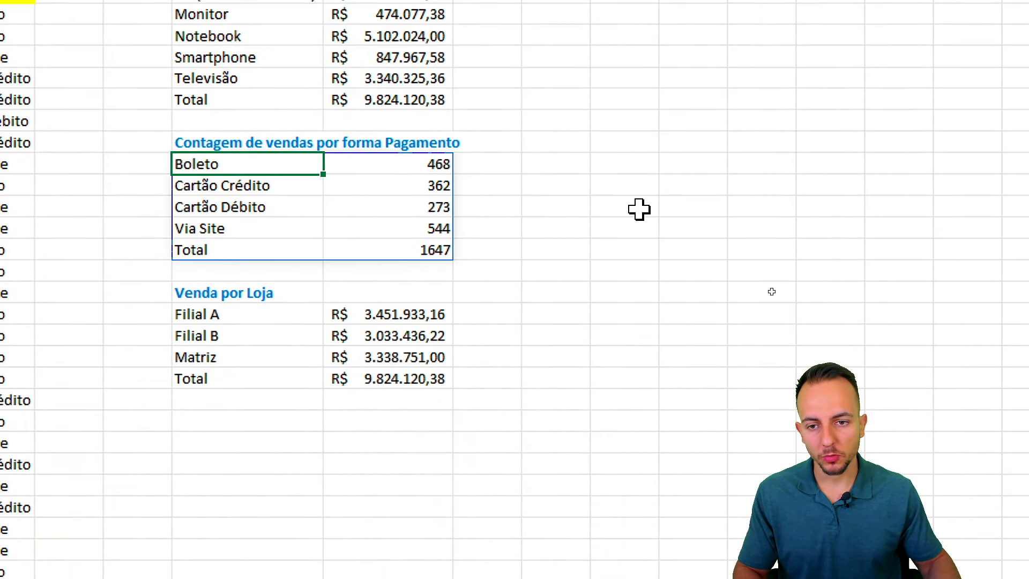
key(F2)
key(Escape)
key(Delete)
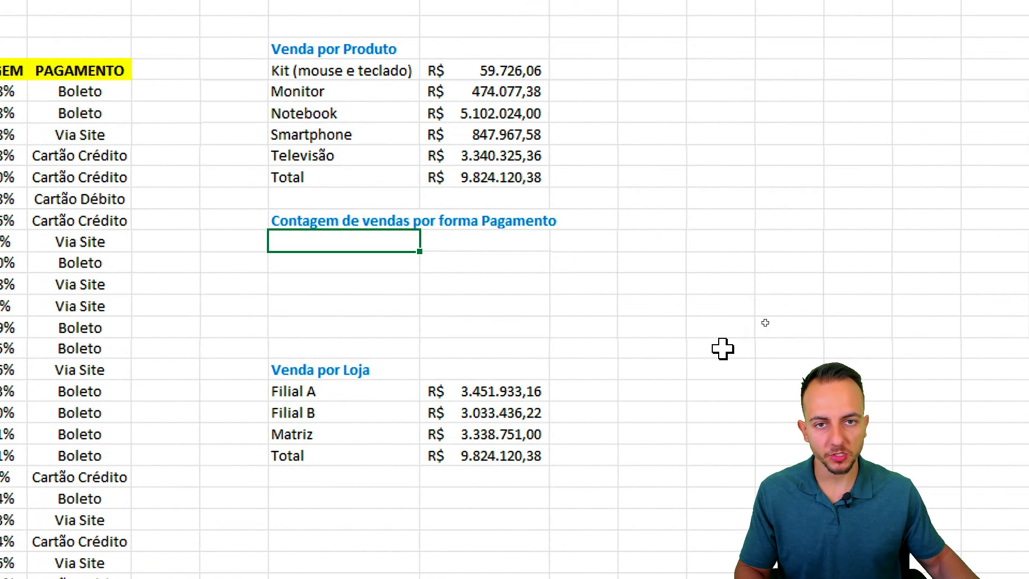
text(=AGRUPARPOR()
Supply the PAGAMENTO range K5:K29 as row_fields and the VENDA TOTAL range I5:I29 as values
drag(80, 70, 520, 471)
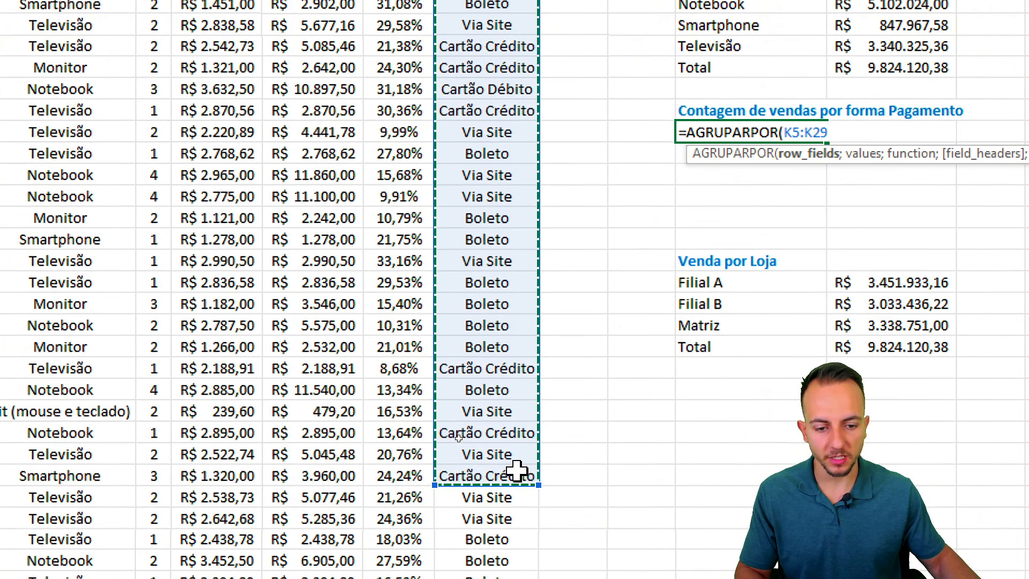
text(;)
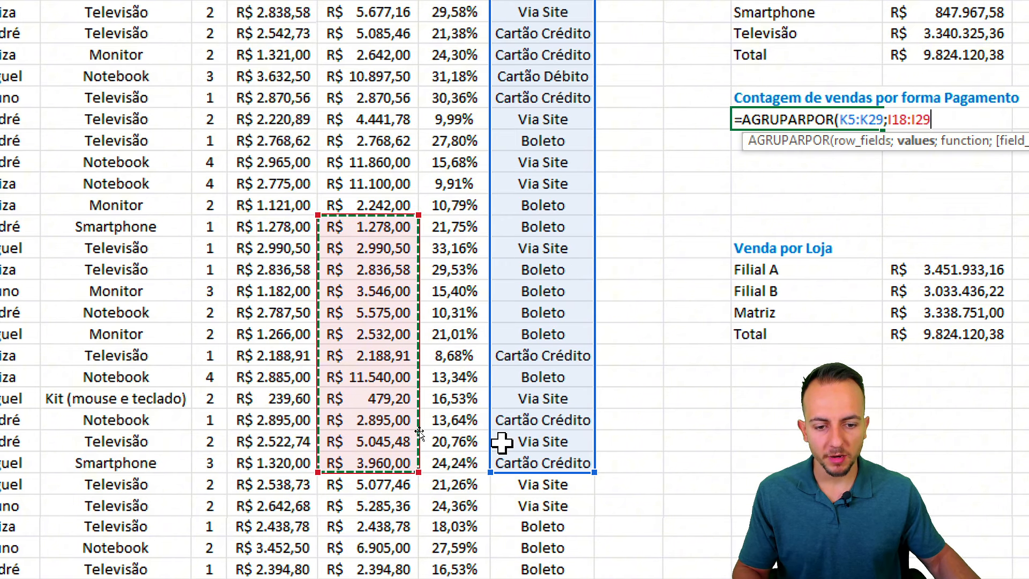
drag(364, 461, 344, 40)
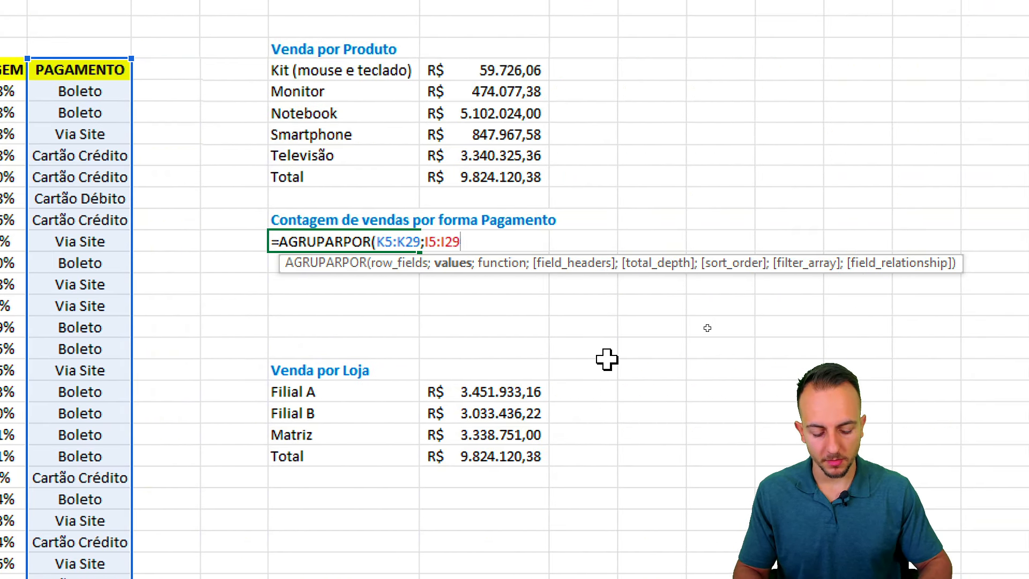
Set the payment summary's function argument to CONT.VALORES and complete the formula
text(;)
key(Escape)
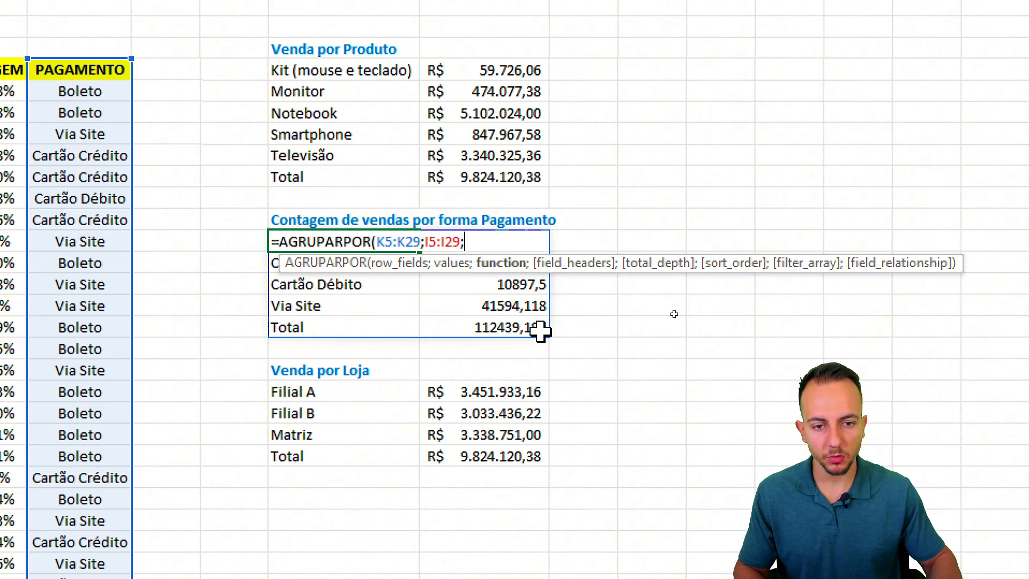
text(s)
key(BackSpace)
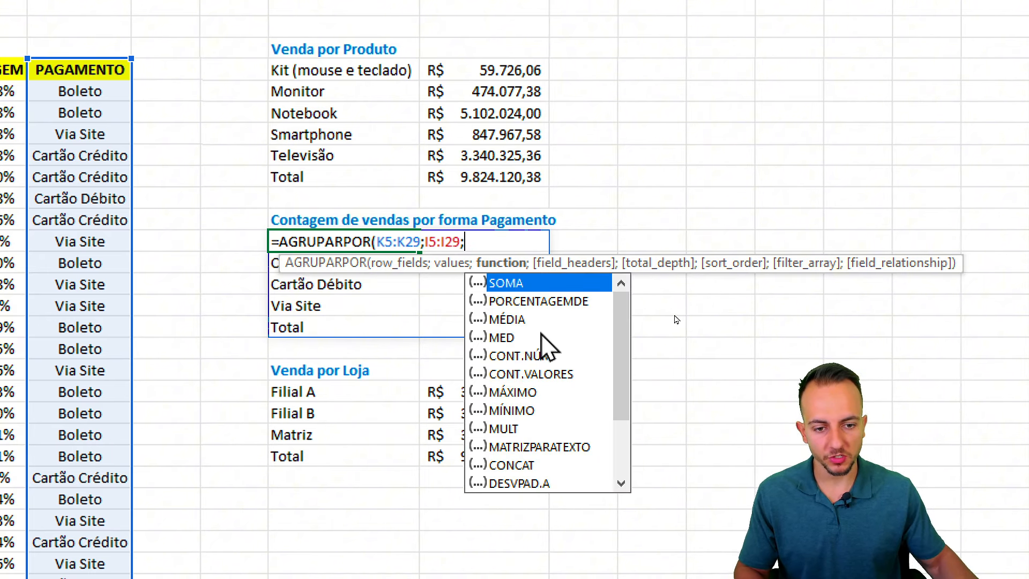
double_click(531, 373)
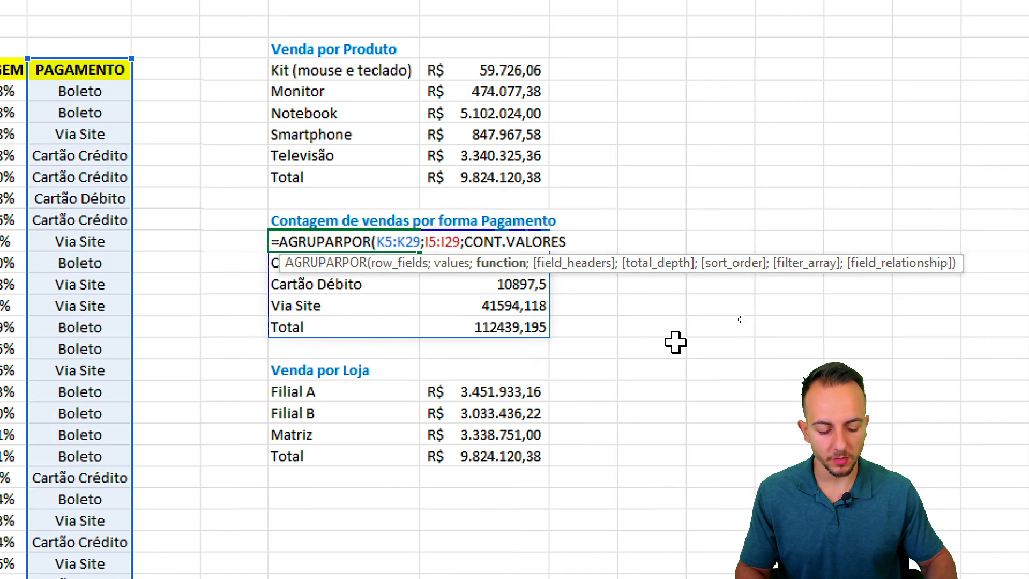
key(Return)
Examine the sales count for each payment method and the total in the payment summary
click(471, 240)
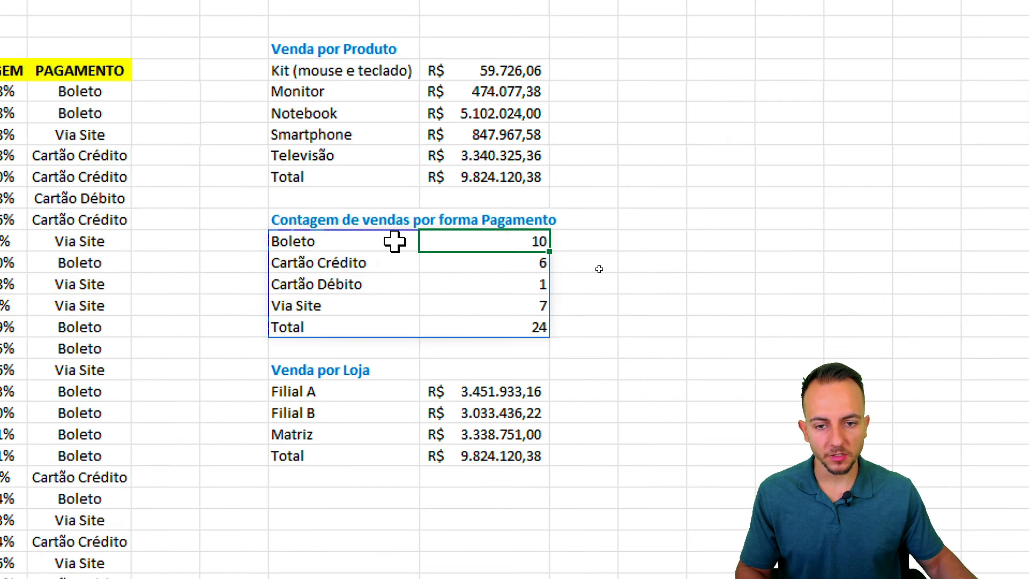
click(395, 239)
click(479, 276)
click(386, 257)
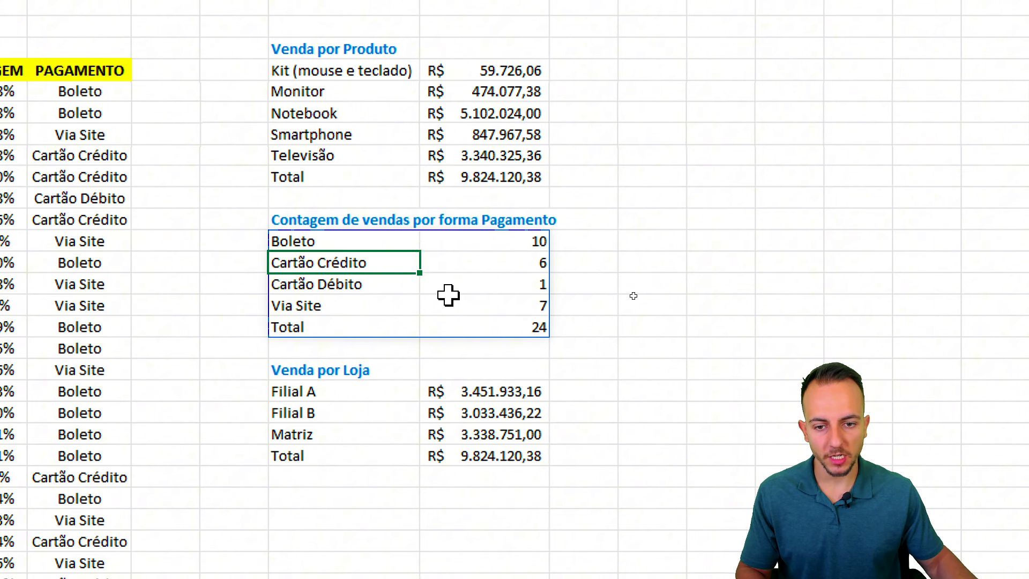
click(486, 306)
click(388, 307)
click(472, 328)
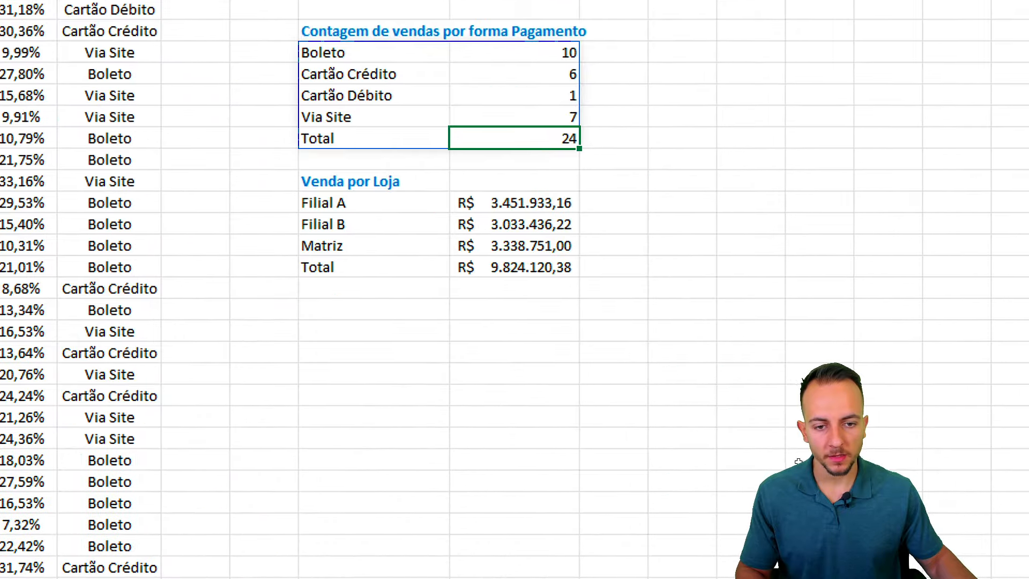
Clear the existing formula in N20 under Venda por Loja and start an AGRUPARPOR formula there
click(413, 202)
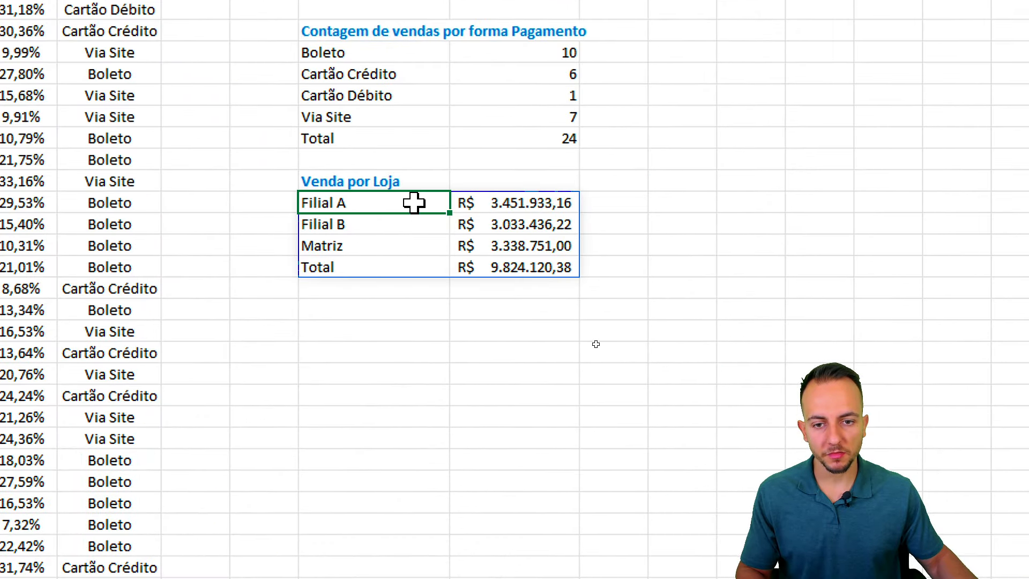
key(Delete)
text(=con)
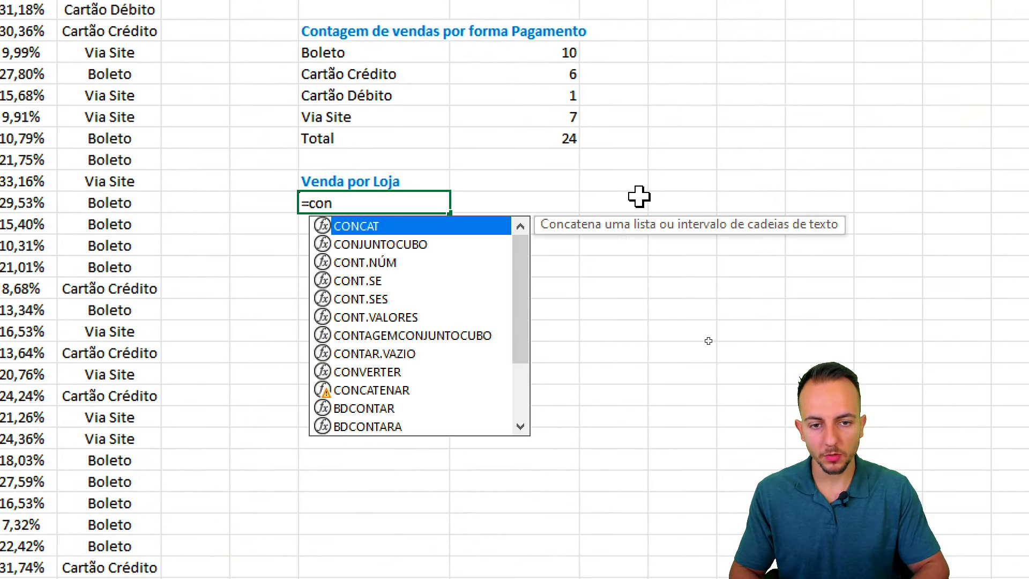
key(BackSpace)
key(BackSpace)
key(BackSpace)
text(agru)
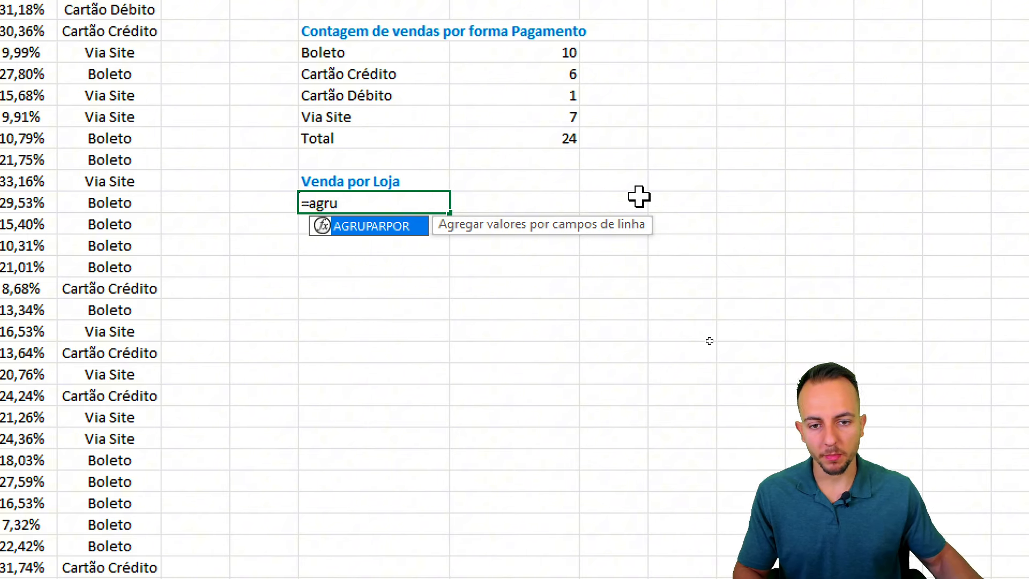
double_click(413, 226)
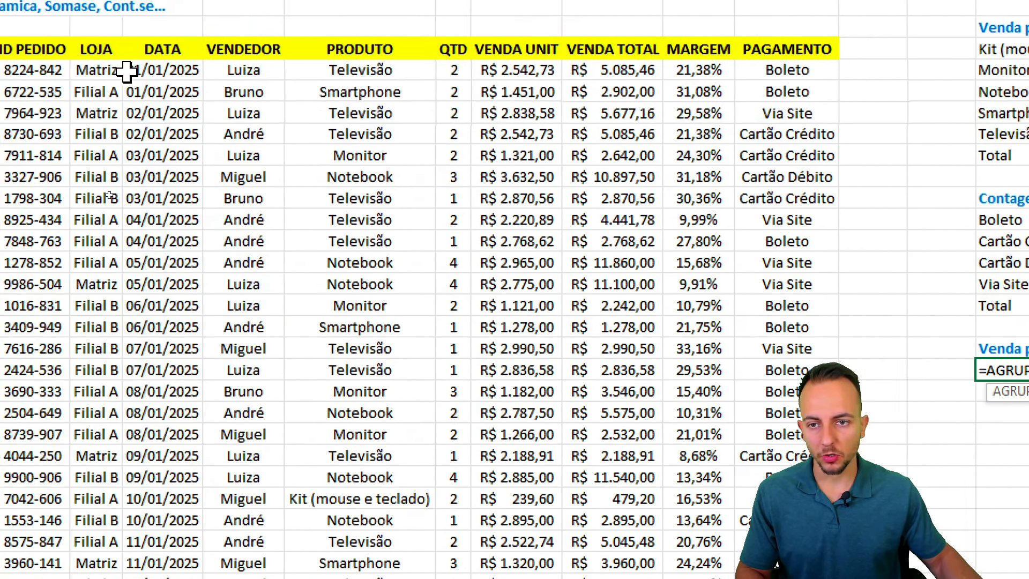
Supply the LOJA range C5:C24 as row_fields and the VENDA TOTAL range I5:I24 as values
drag(96, 49, 96, 456)
text(;)
drag(613, 49, 613, 455)
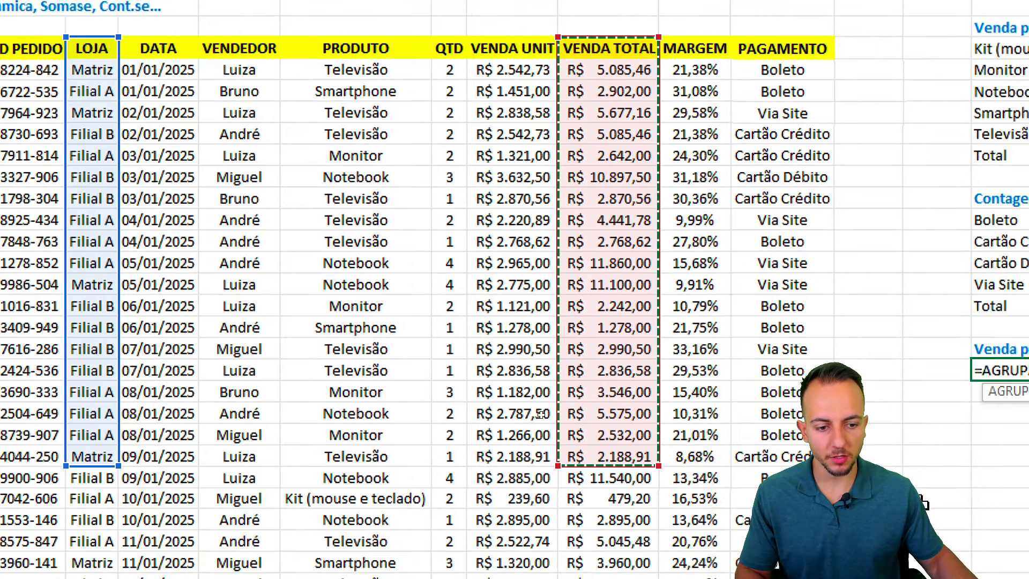
Set the store summary's function argument to MÉDIA and complete the formula
text(;)
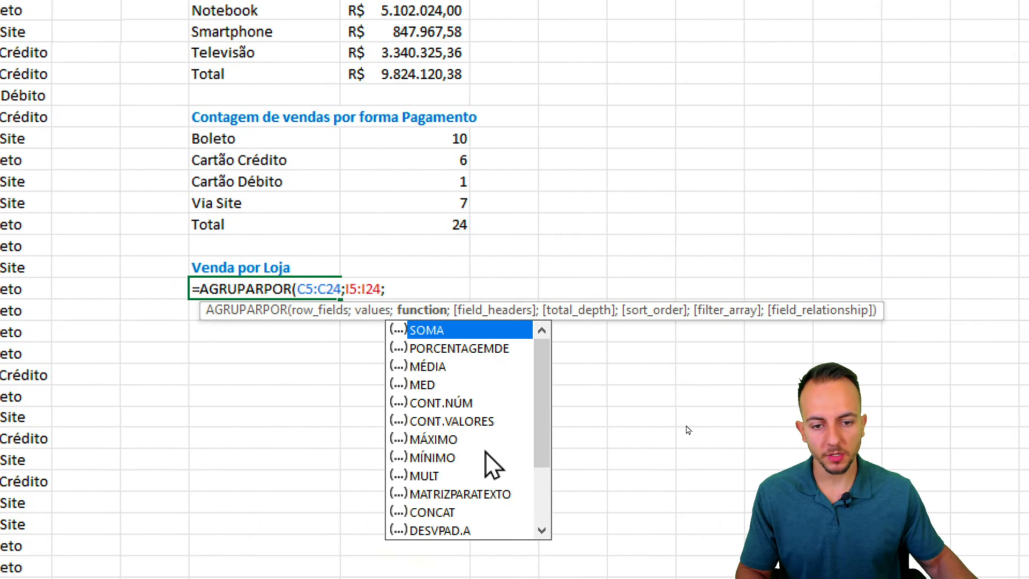
click(434, 367)
double_click(434, 368)
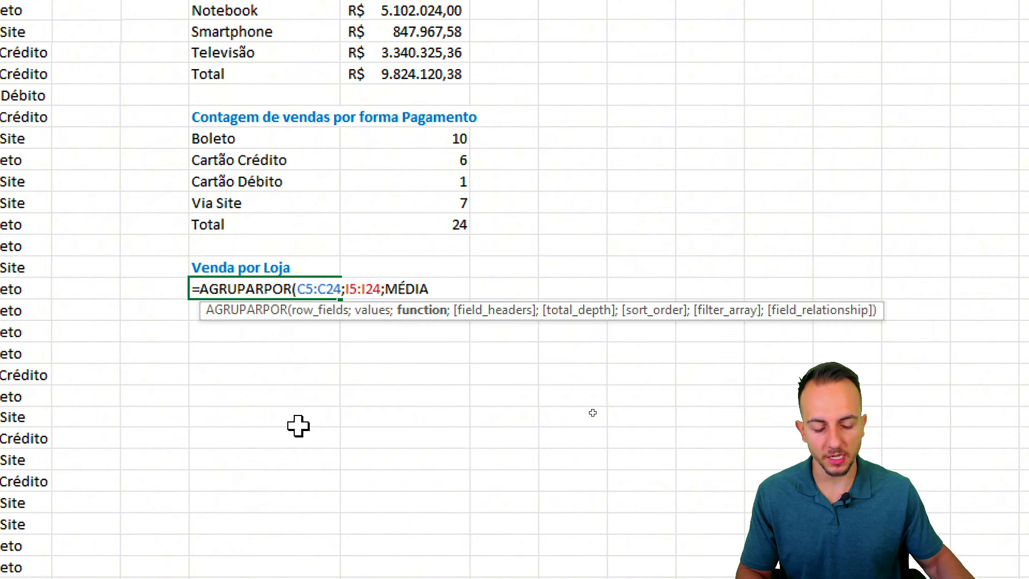
key(Return)
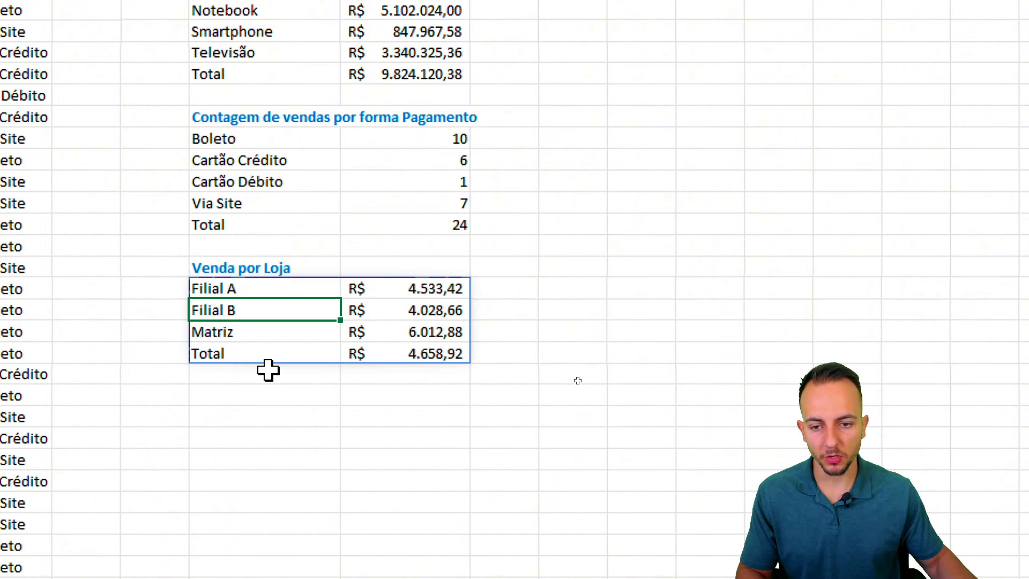
Edit the Venda por Loja formula so its function argument is SOMA
double_click(268, 289)
drag(385, 290, 489, 278)
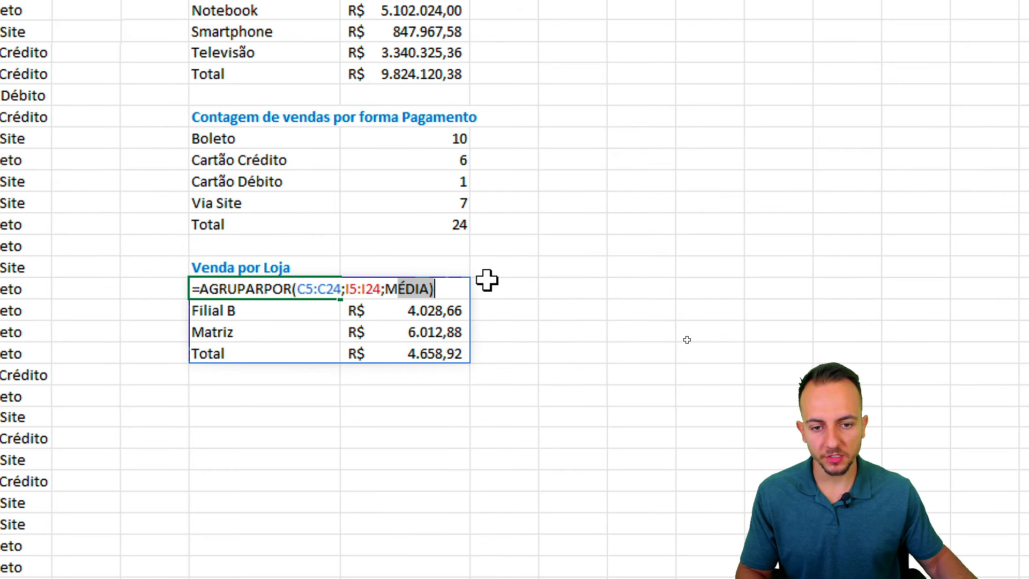
text(M)
key(BackSpace)
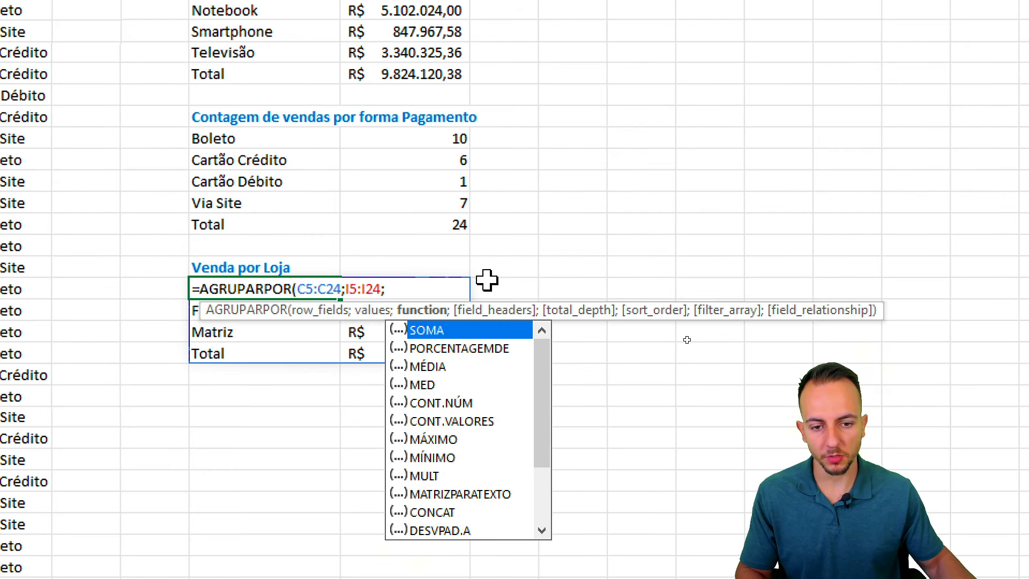
double_click(449, 331)
key(Return)
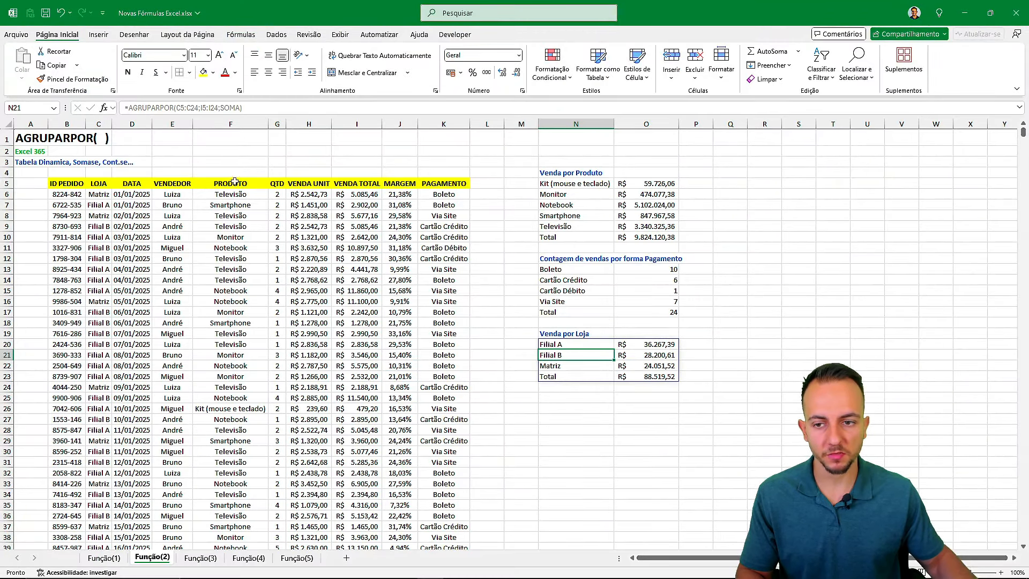
Switch to the Função(3) sheet
click(200, 558)
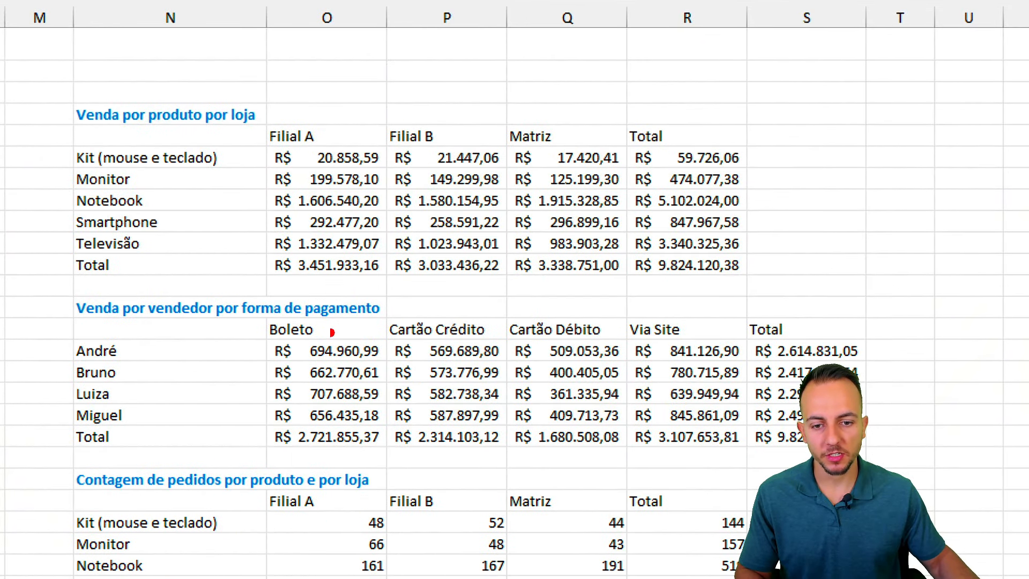
mouse_move(59, 140)
mouse_down()
mouse_move(225, 278)
mouse_move(237, 140)
mouse_up()
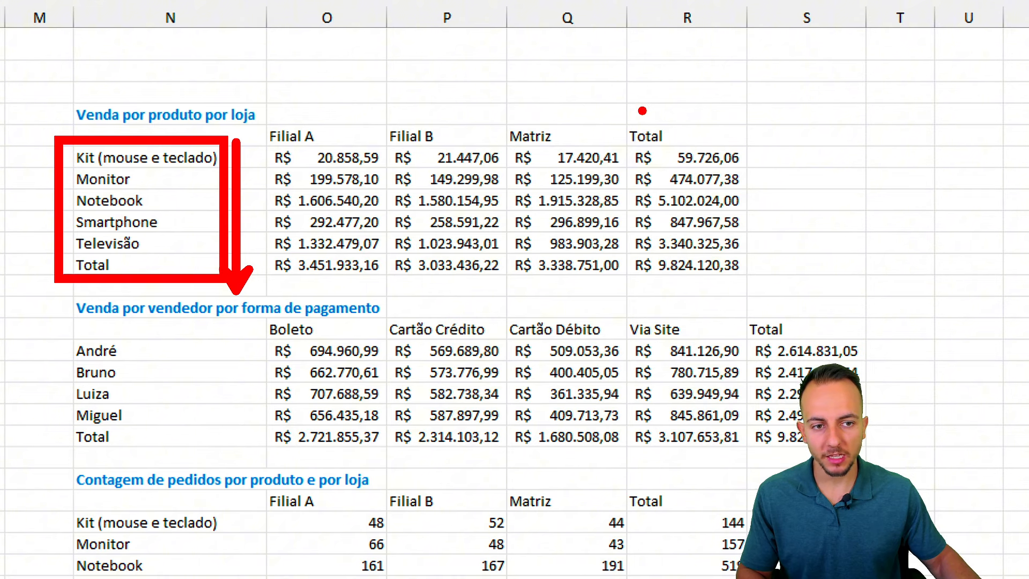
mouse_move(643, 110)
mouse_down()
mouse_move(289, 112)
mouse_move(414, 159)
mouse_move(633, 148)
mouse_move(618, 151)
mouse_up()
key(ctrl+z)
key(ctrl+z)
key(ctrl+z)
key(ctrl+z)
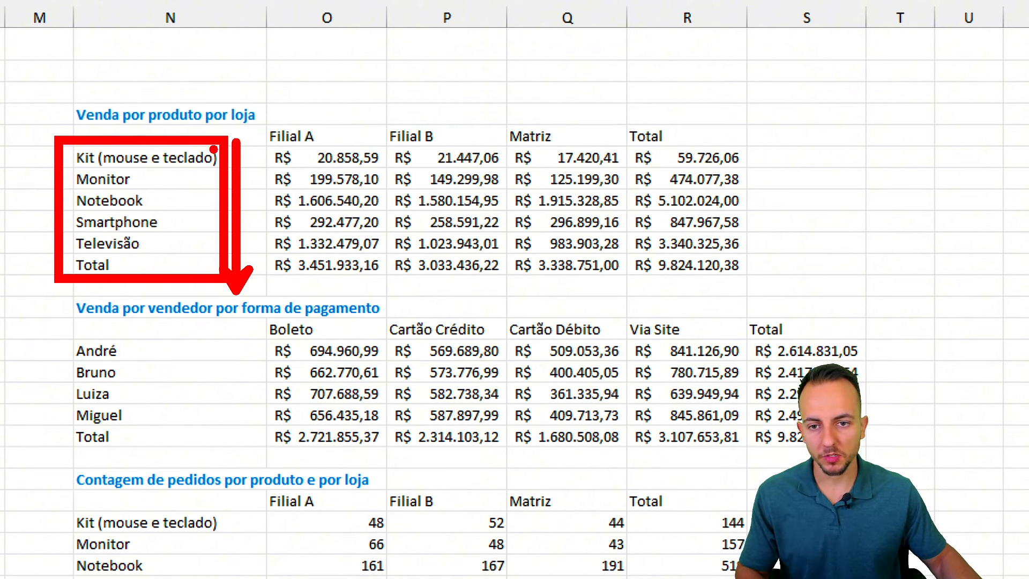
mouse_move(59, 142)
mouse_down()
mouse_move(201, 249)
mouse_move(227, 256)
mouse_up()
drag(244, 196, 230, 265)
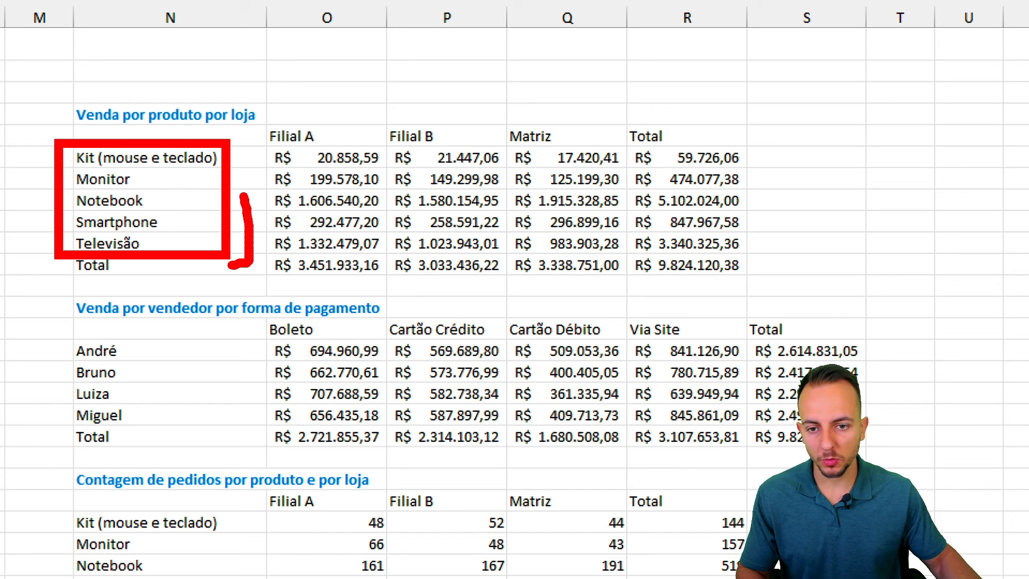
drag(263, 114, 601, 148)
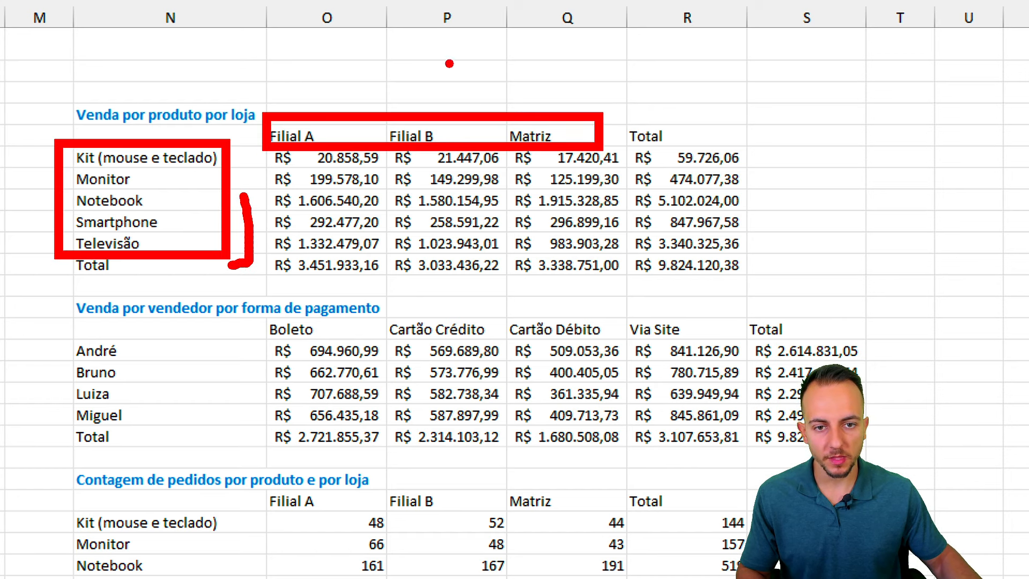
drag(437, 53, 493, 92)
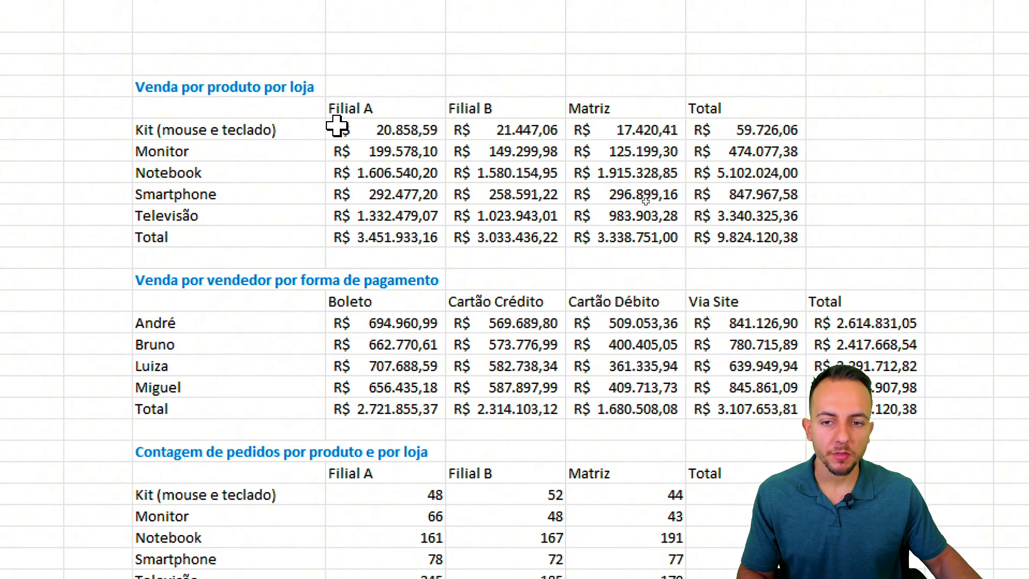
Clear the existing Venda por produto por loja summary and start a PIVOTAR formula in cell N5
click(299, 129)
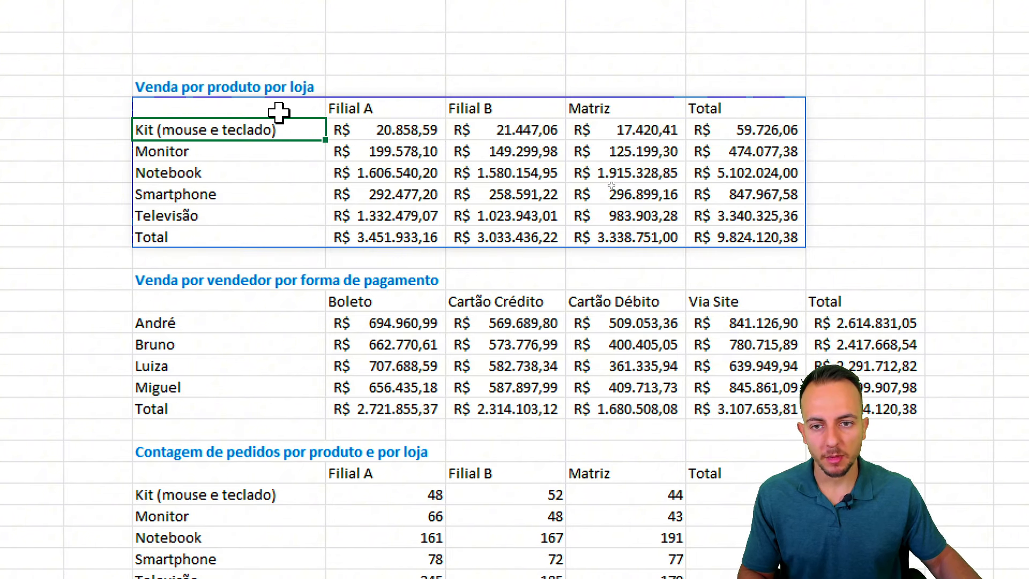
click(276, 110)
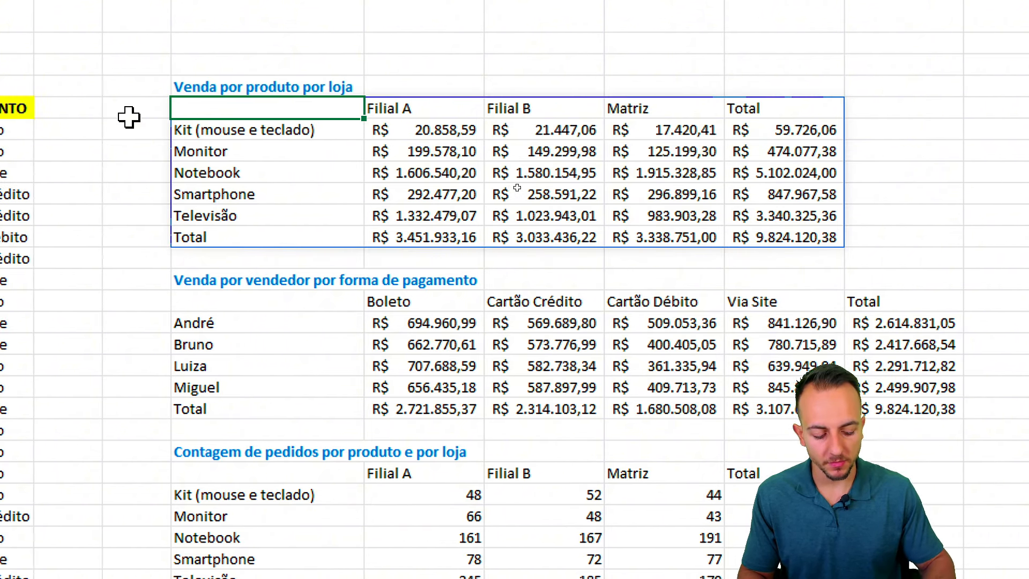
key(Delete)
text(=)
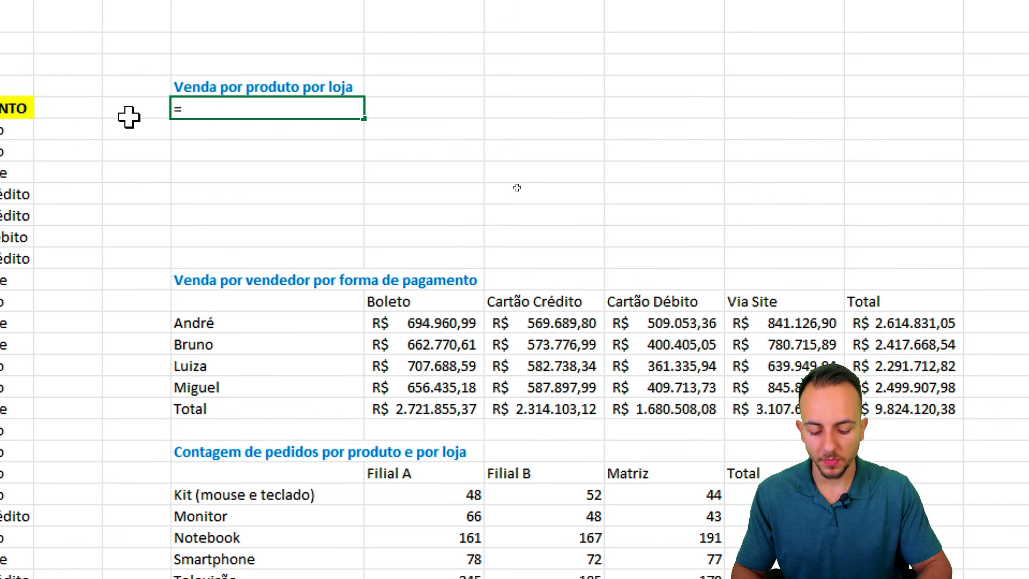
text(pivo)
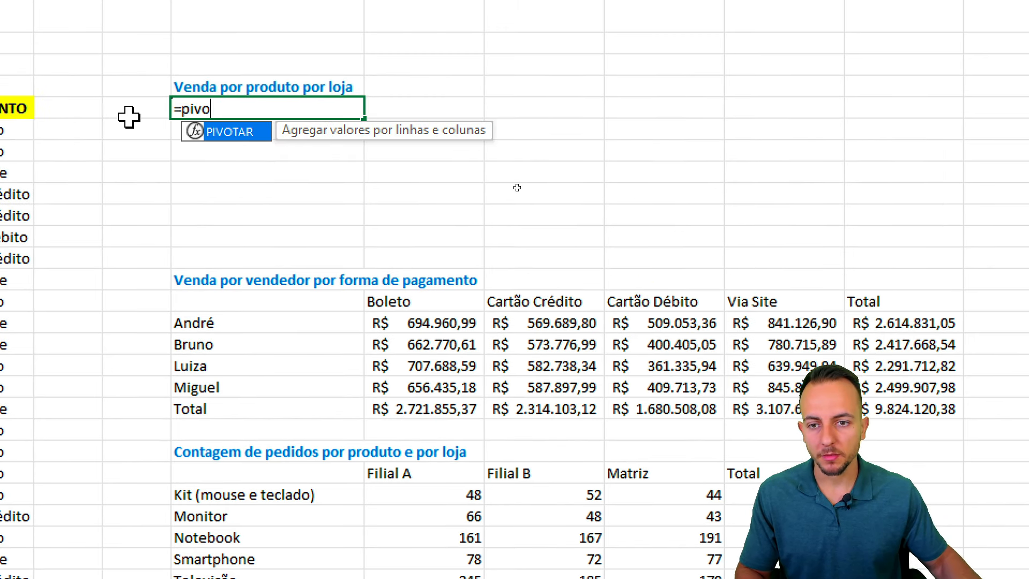
double_click(238, 132)
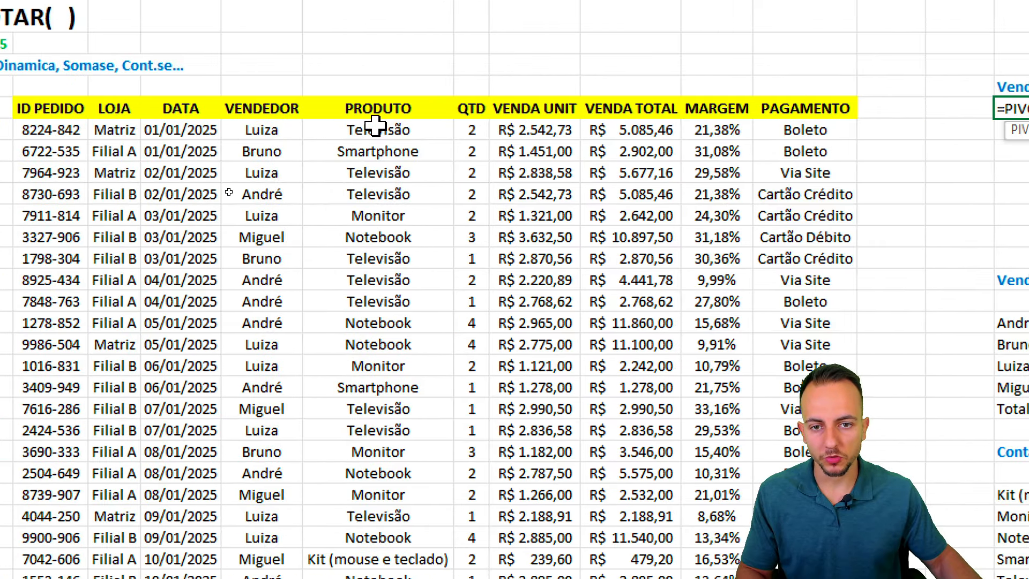
Supply the PRODUTO range F6:F30 as row_fields and the LOJA range C6:C30 as col_fields
drag(368, 128, 376, 493)
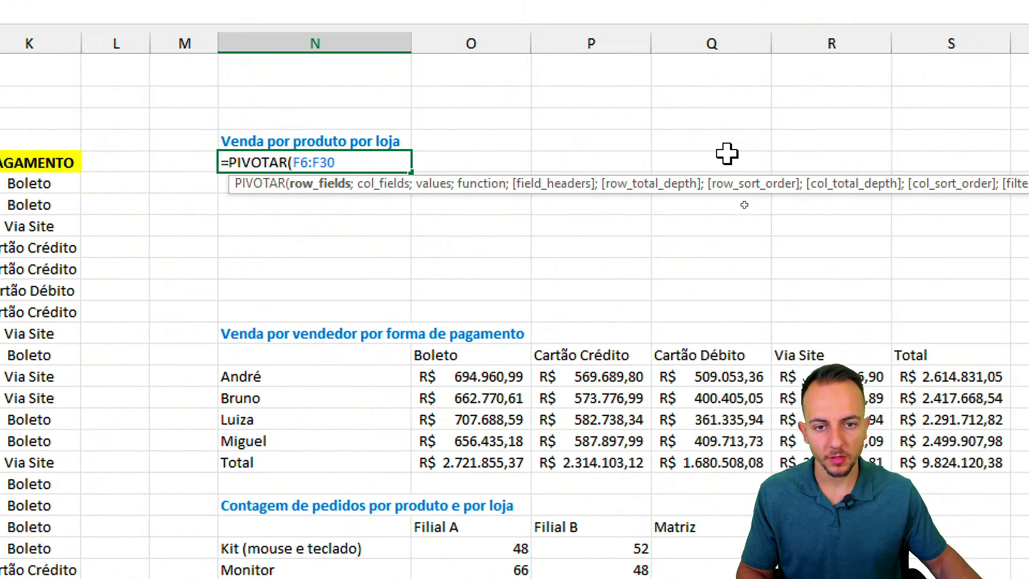
text(;)
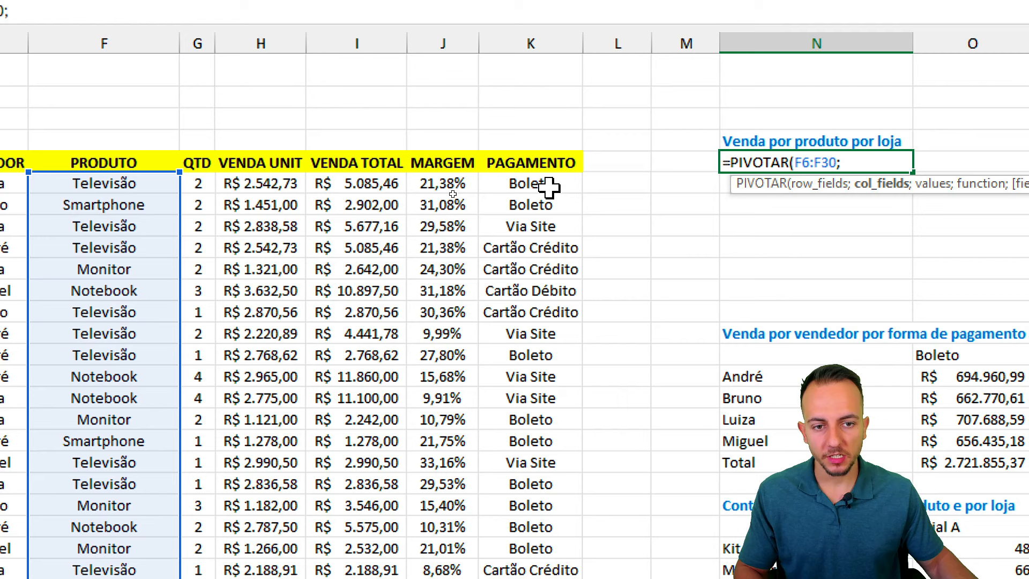
drag(548, 186, 504, 482)
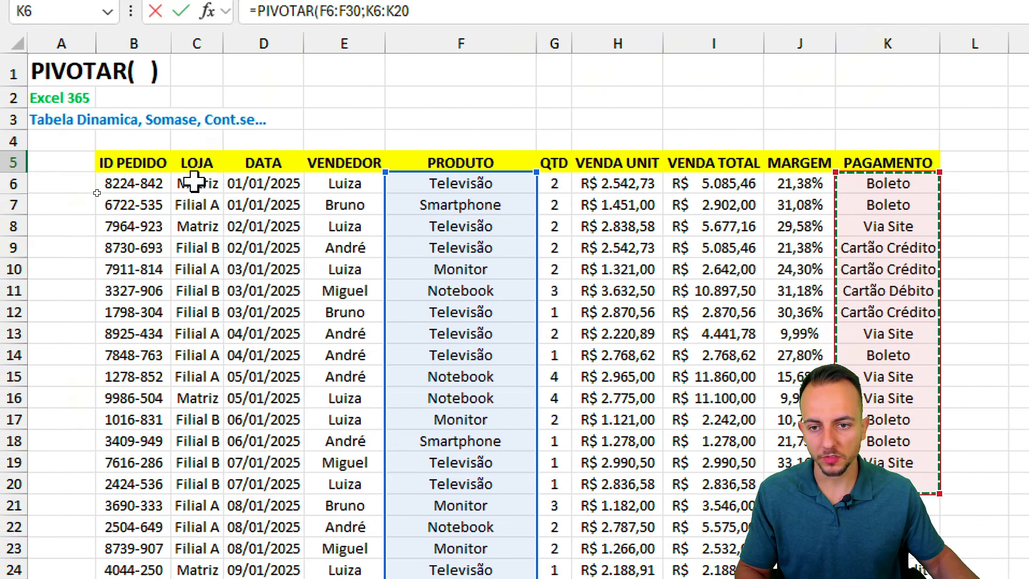
drag(91, 183, 80, 578)
drag(188, 501, 197, 578)
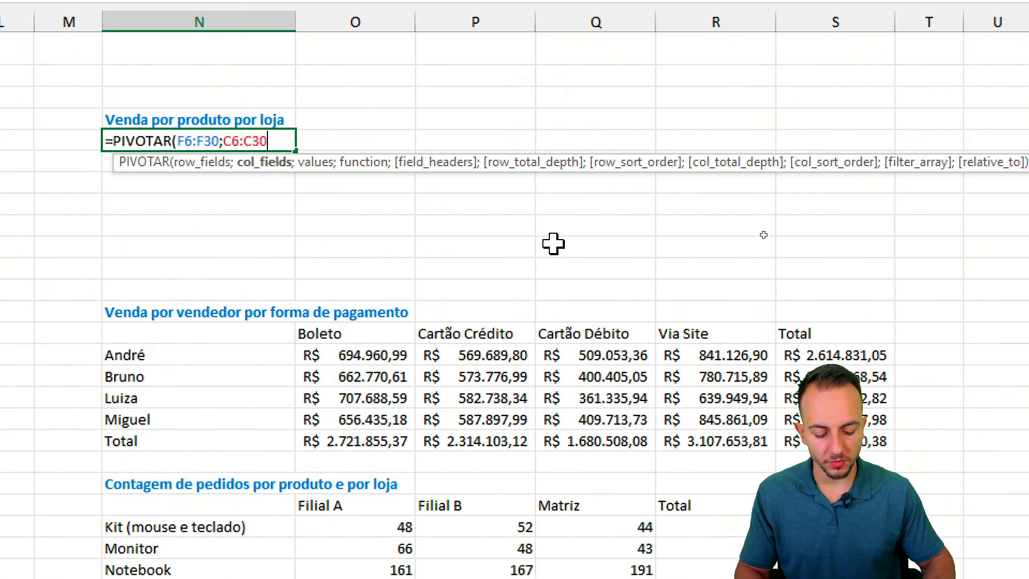
Supply the VENDA TOTAL range I6:I30 as values, set the function to SOMA and complete the PIVOTAR formula
text(;)
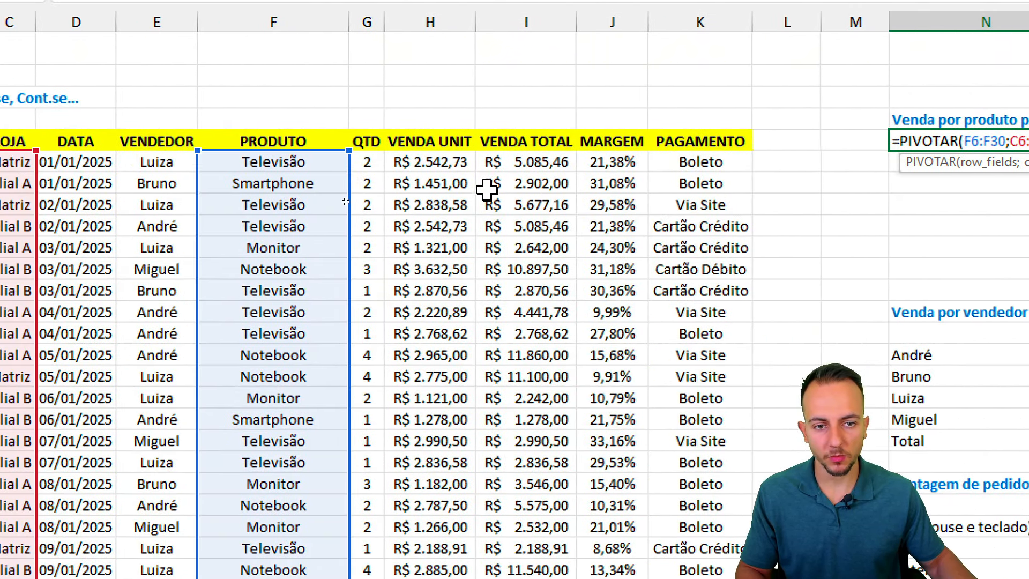
drag(514, 163, 501, 501)
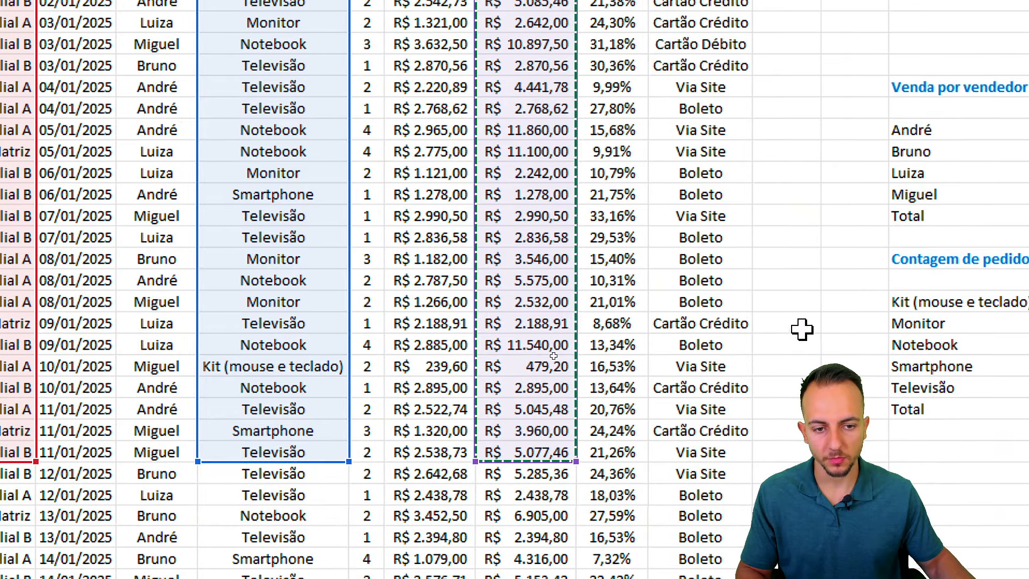
text(;)
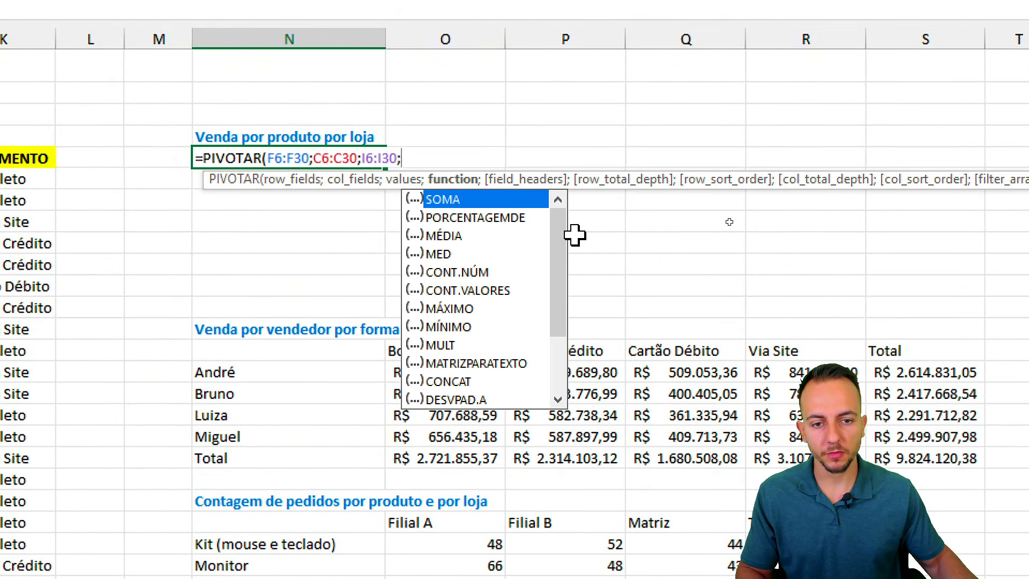
double_click(453, 203)
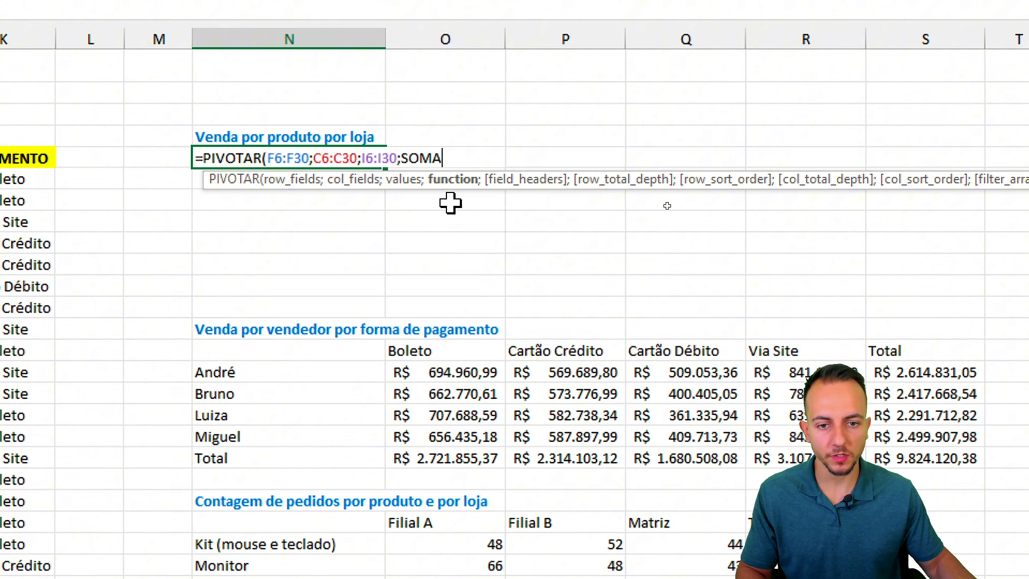
key(Return)
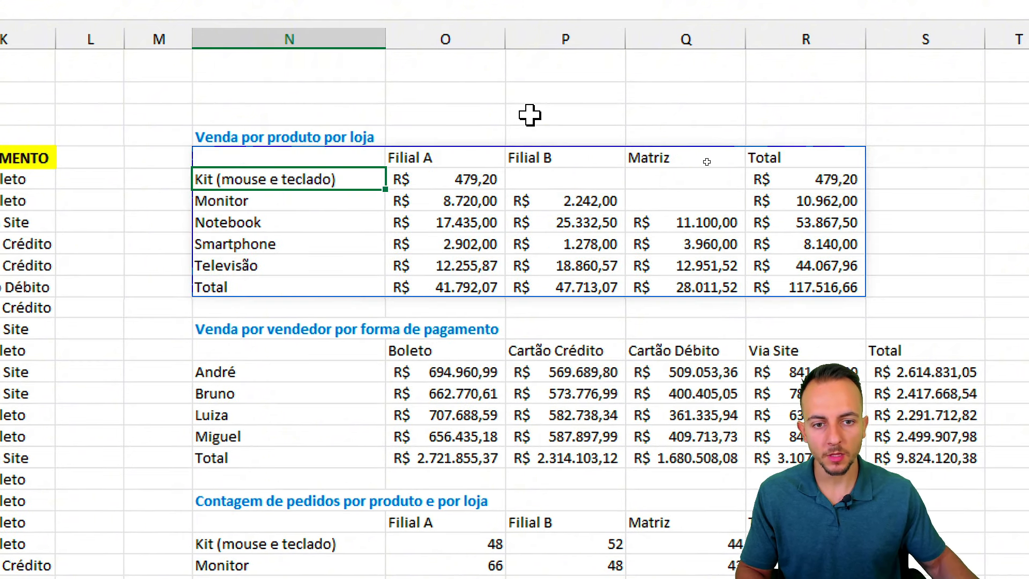
Review the product-by-store summary and inspect the PIVOTAR formula behind Venda por vendedor por forma de pagamento
scroll(707, 311, right, 2)
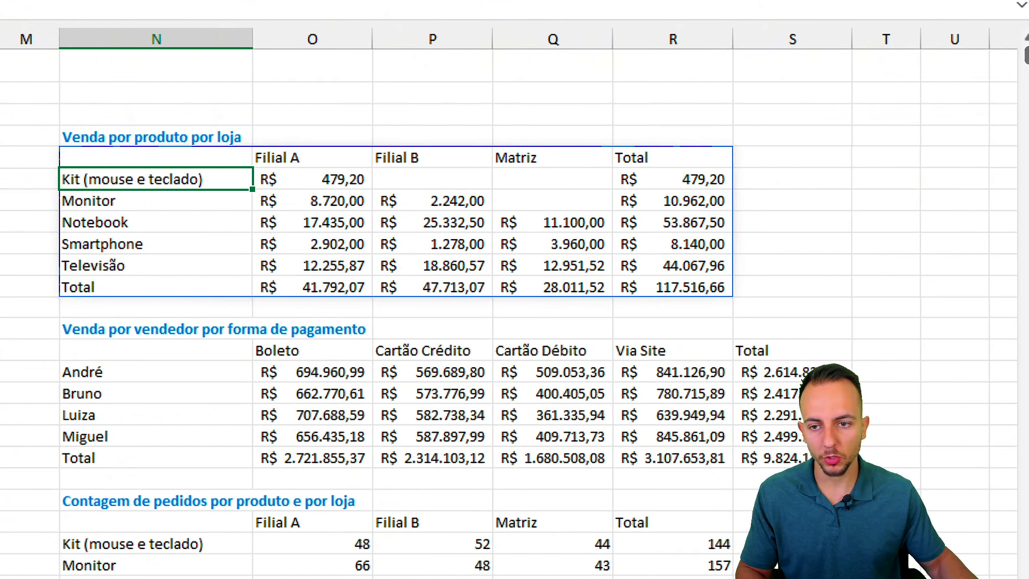
mouse_move(47, 157)
mouse_down()
mouse_move(178, 269)
mouse_move(183, 286)
mouse_up()
drag(243, 138, 701, 175)
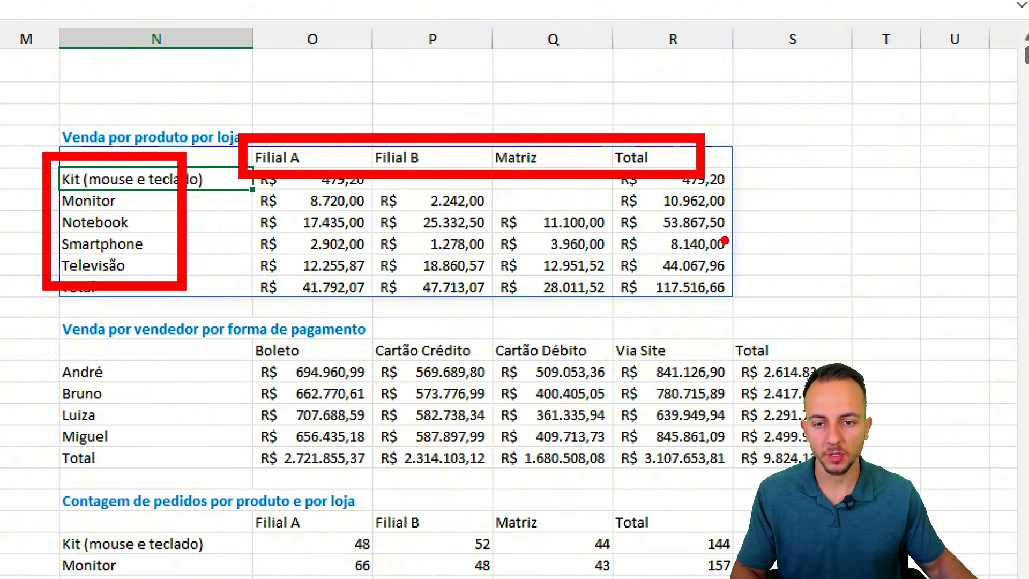
key(Escape)
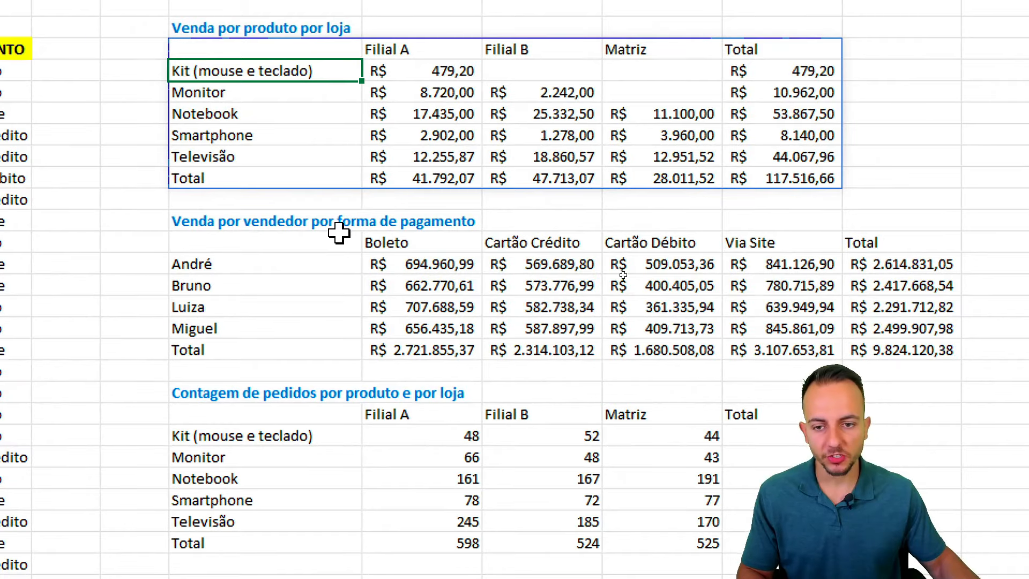
click(338, 236)
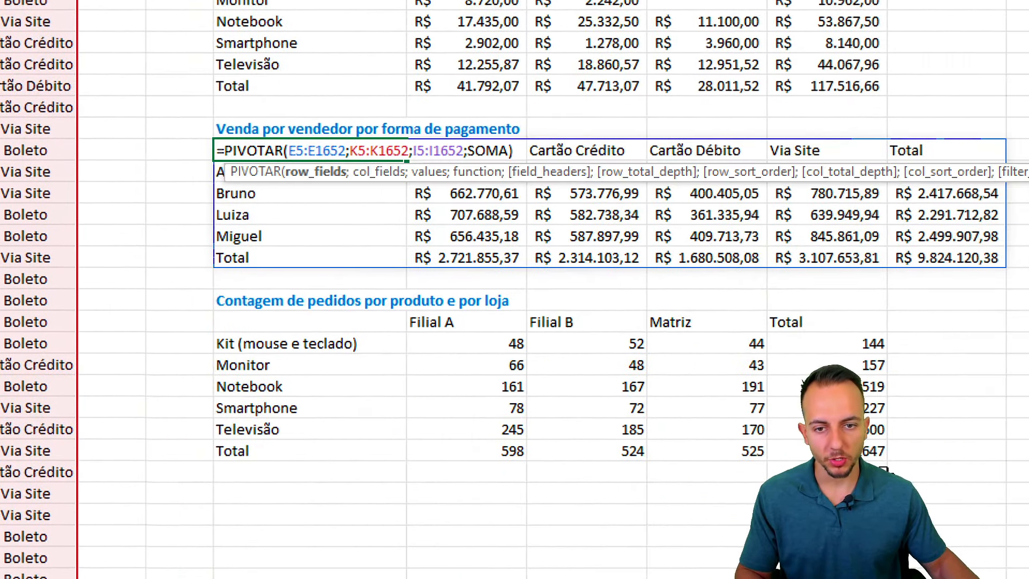
key(Escape)
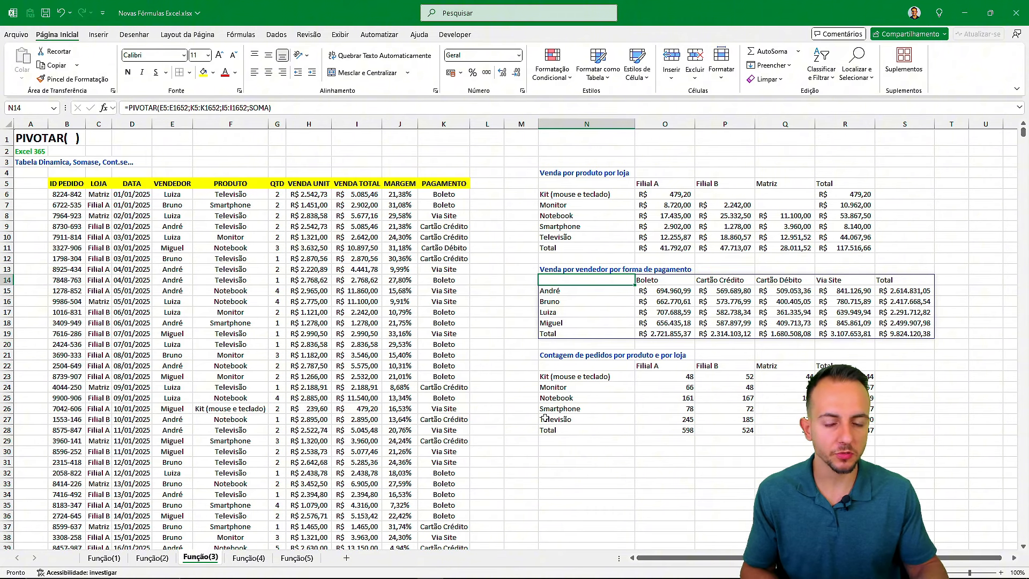
Switch to the Função(4) sheet
key(ctrl+Page_Up)
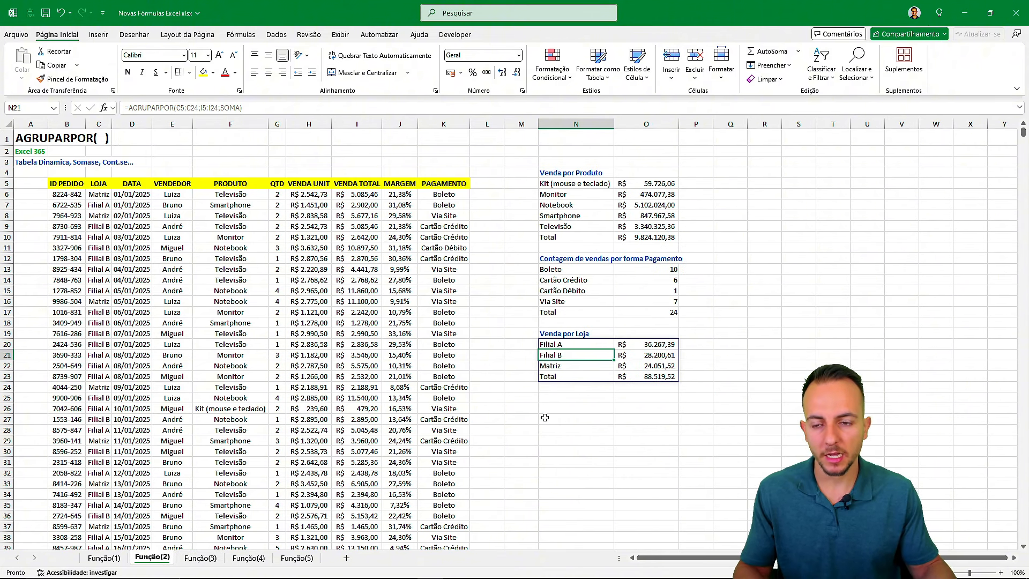
key(ctrl+Page_Down)
key(ctrl+Page_Down)
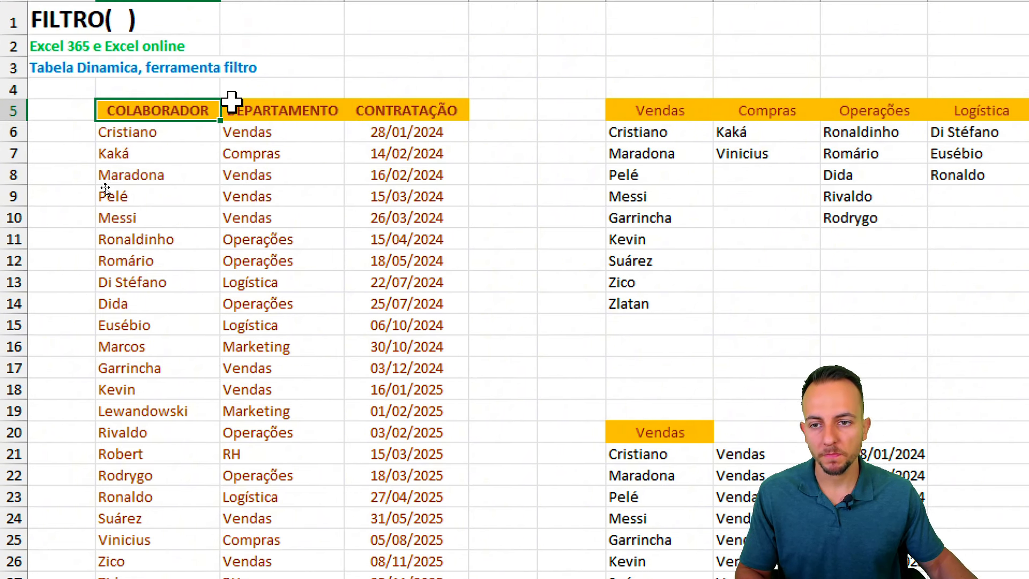
Examine the COLABORADOR and DEPARTAMENTO columns and how the employees are listed under each department header
drag(191, 115, 185, 345)
drag(301, 116, 284, 263)
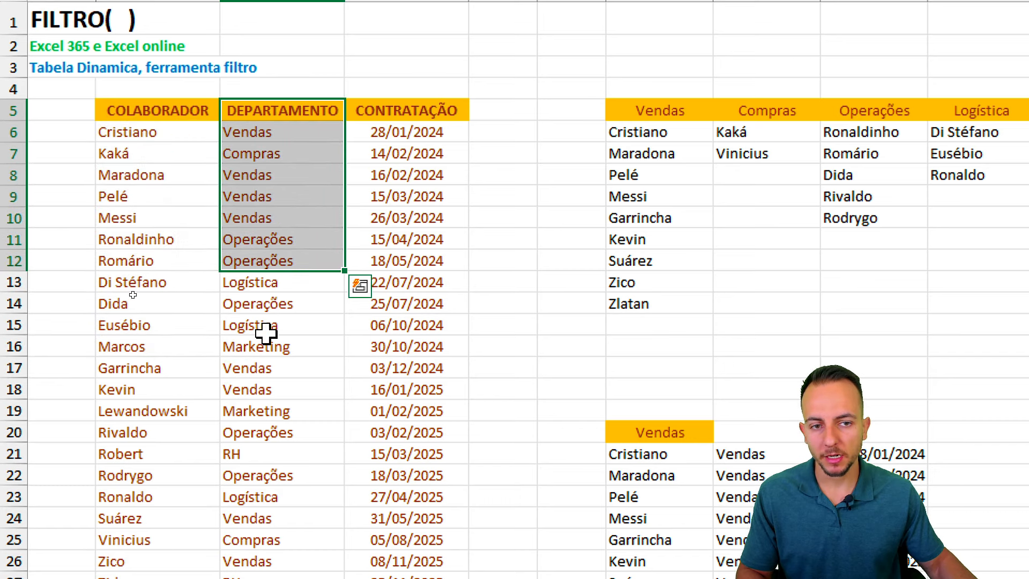
click(473, 109)
click(599, 109)
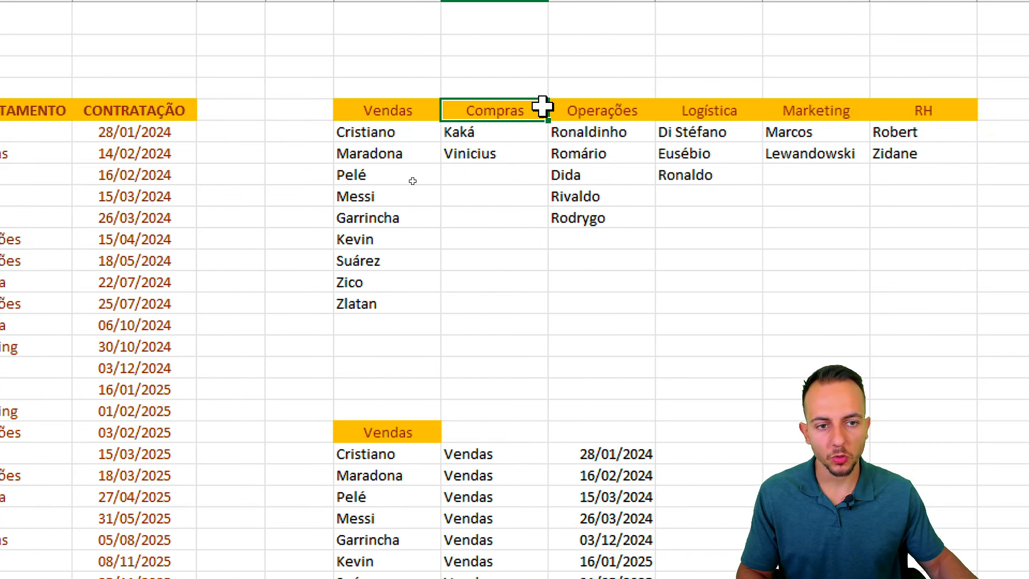
click(654, 109)
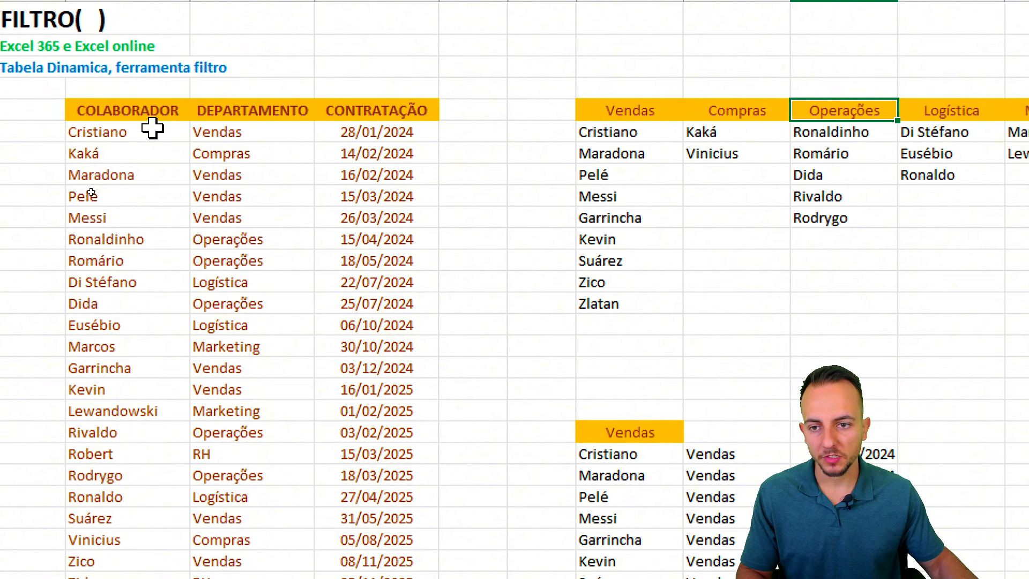
drag(152, 127, 131, 368)
drag(617, 132, 656, 209)
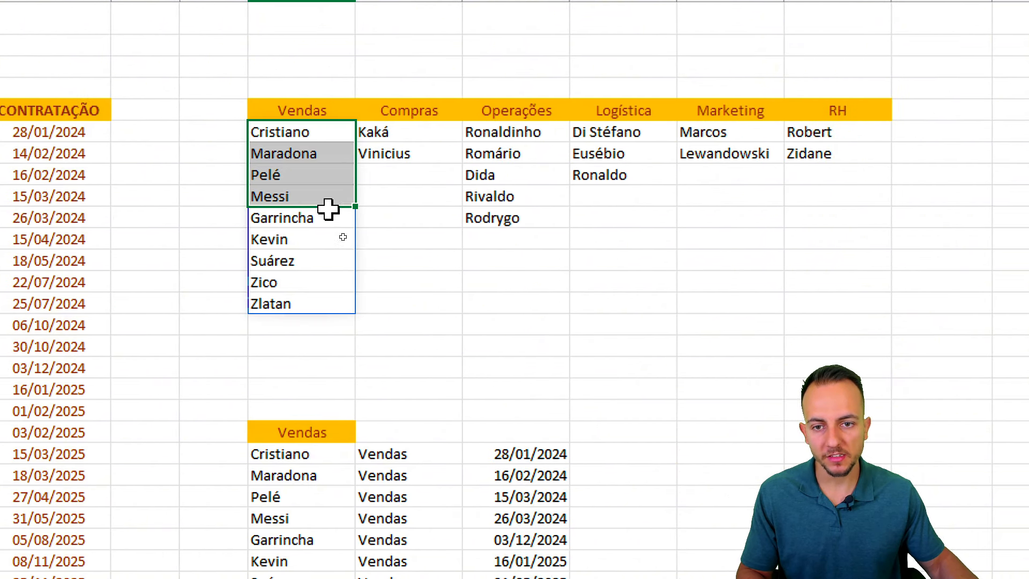
drag(328, 209, 315, 303)
drag(431, 138, 426, 168)
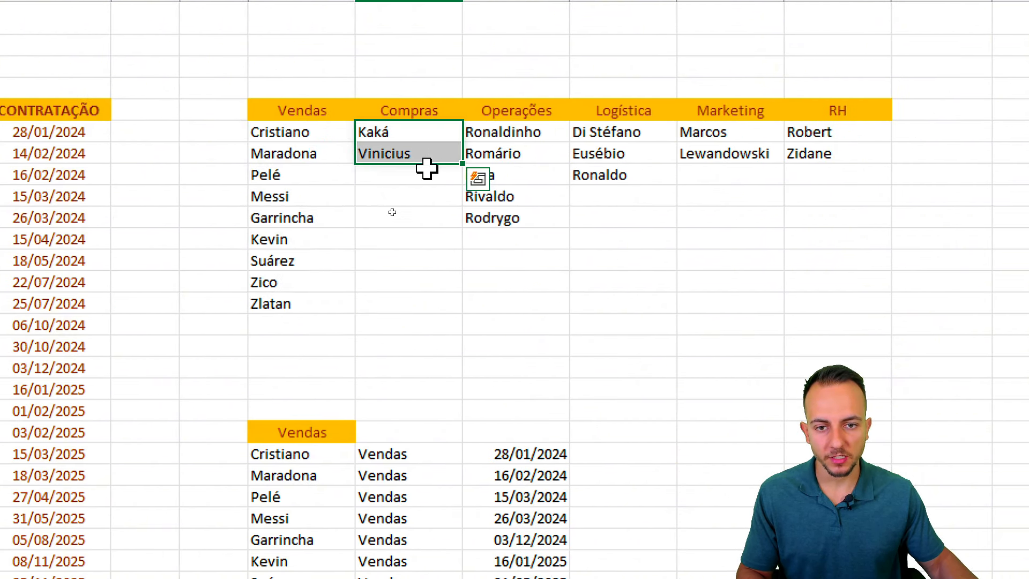
Clear the employee lists under the Vendas to RH headers and start a FILTRO formula in cell G6 below Vendas
drag(333, 132, 831, 297)
key(Delete)
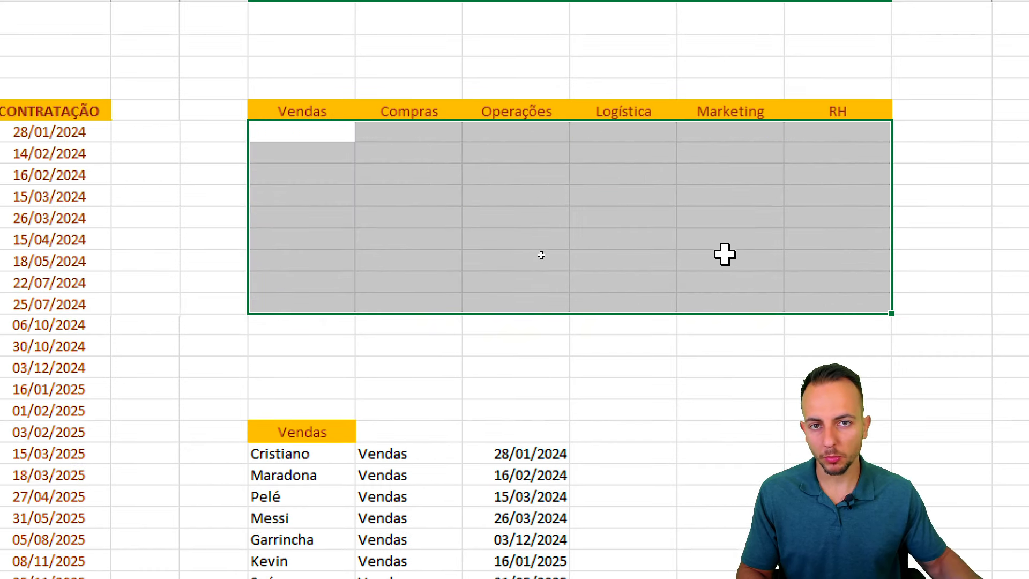
click(304, 138)
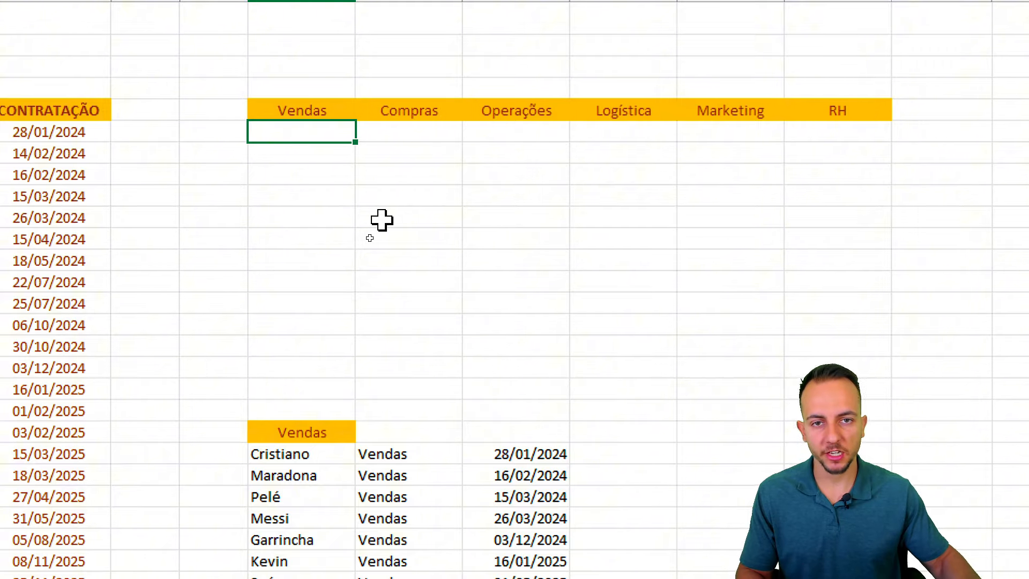
text(=filtro)
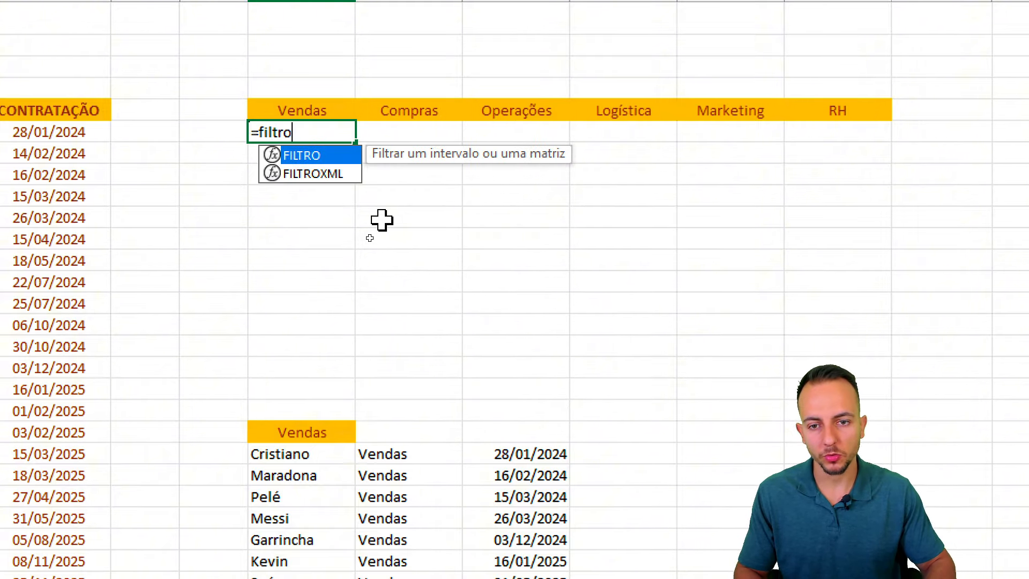
double_click(306, 156)
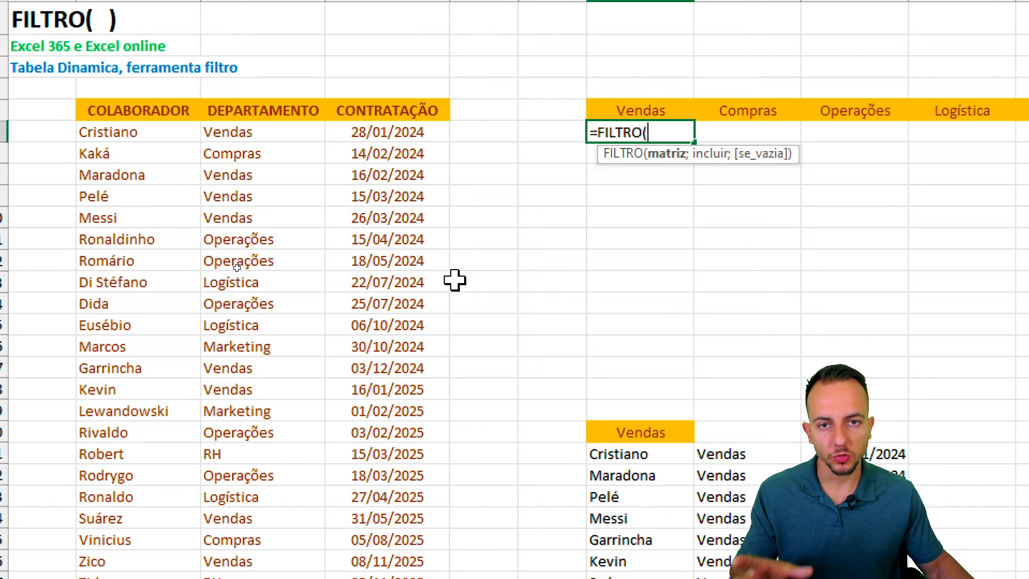
Supply the COLABORADOR range B5:B28 as the FILTRO formula's matriz argument
drag(165, 111, 121, 578)
drag(131, 503, 164, 465)
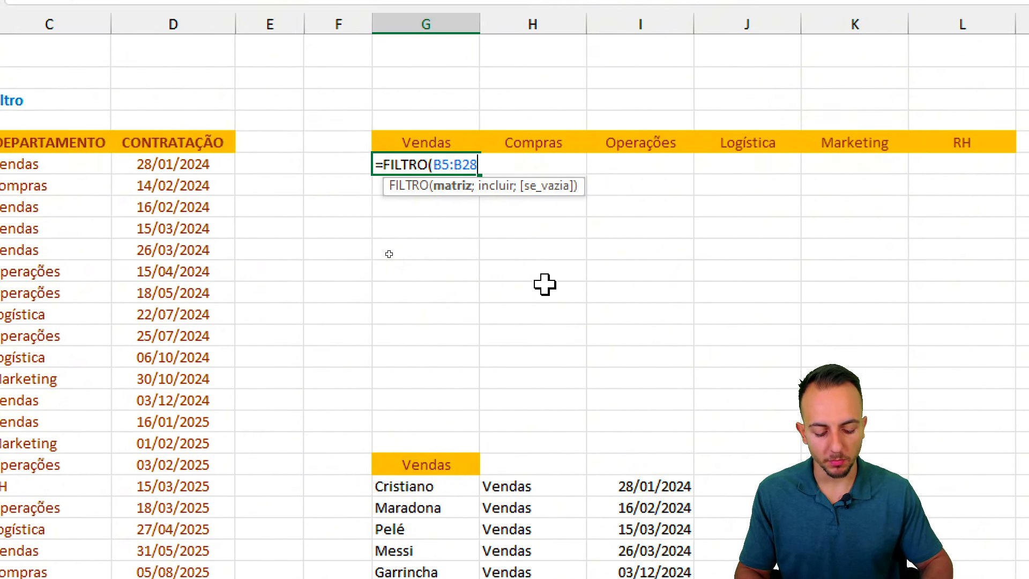
text(;)
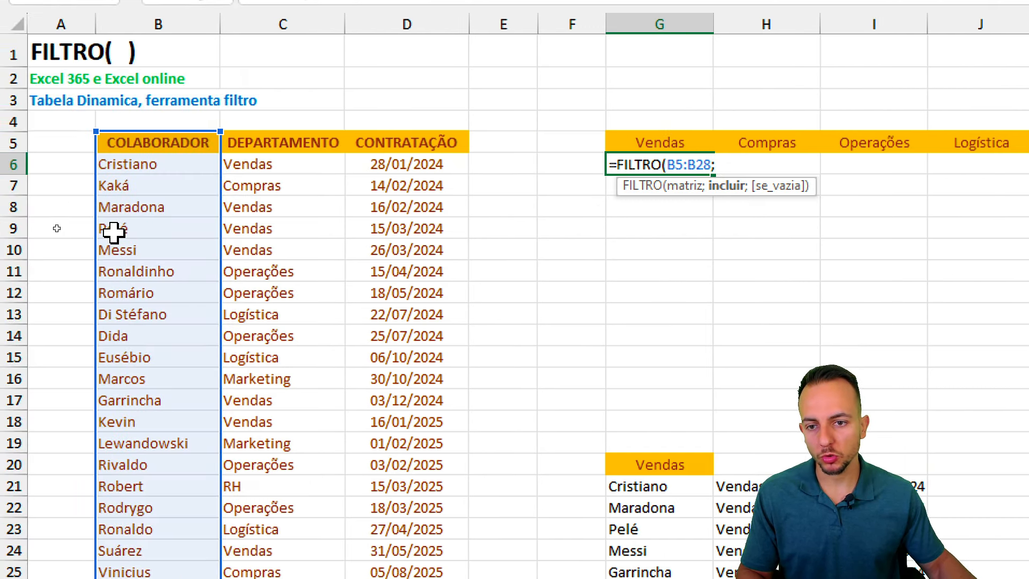
Complete the G6 FILTRO formula with the condition that the DEPARTAMENTO range C5:C28 equals the Vendas header in G5
drag(299, 143, 272, 523)
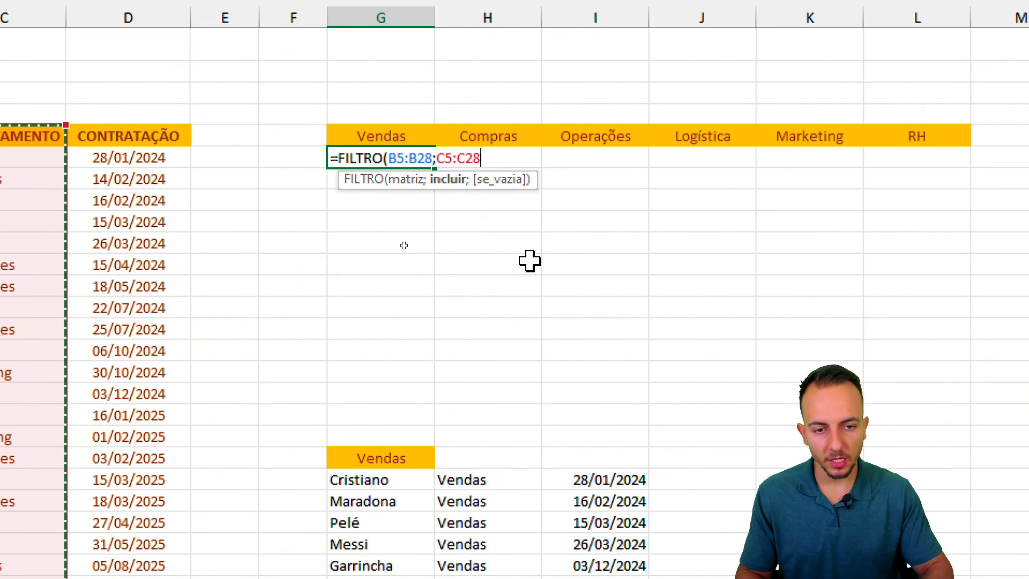
text(=)
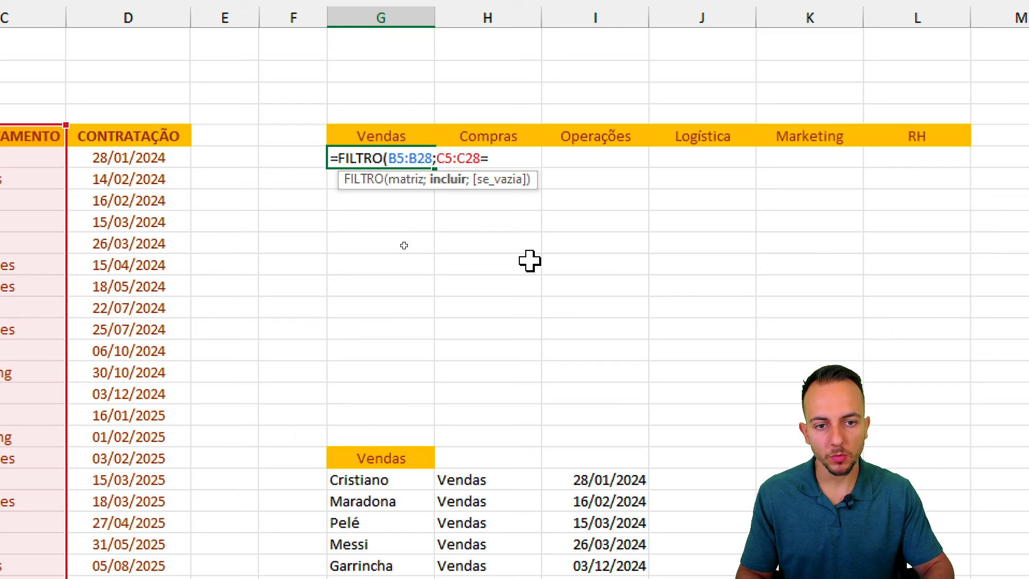
click(395, 137)
key(Escape)
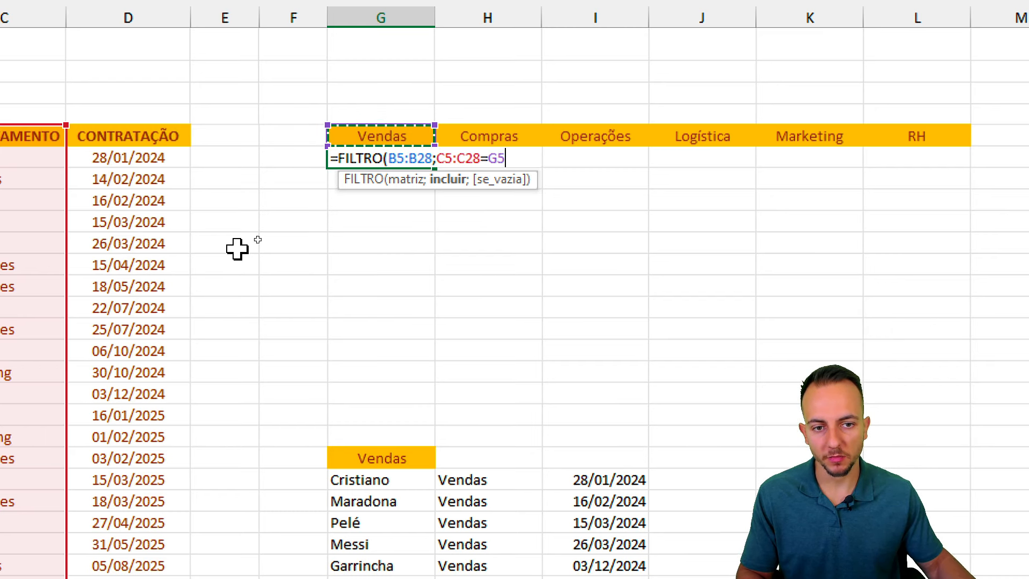
key(Return)
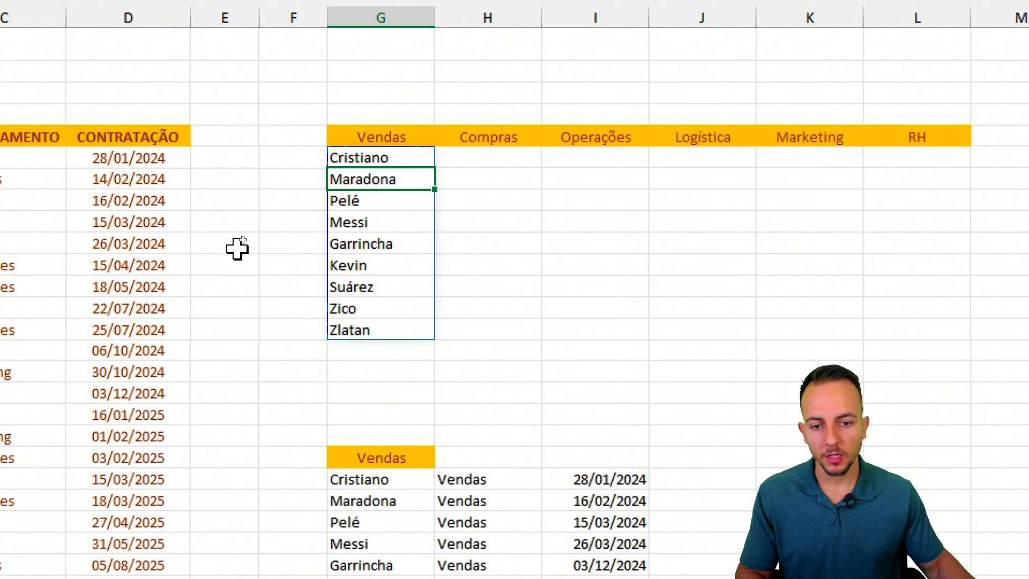
Compare the employee names listed under Vendas with the matching rows of the COLABORADOR and DEPARTAMENTO columns
drag(161, 157, 166, 286)
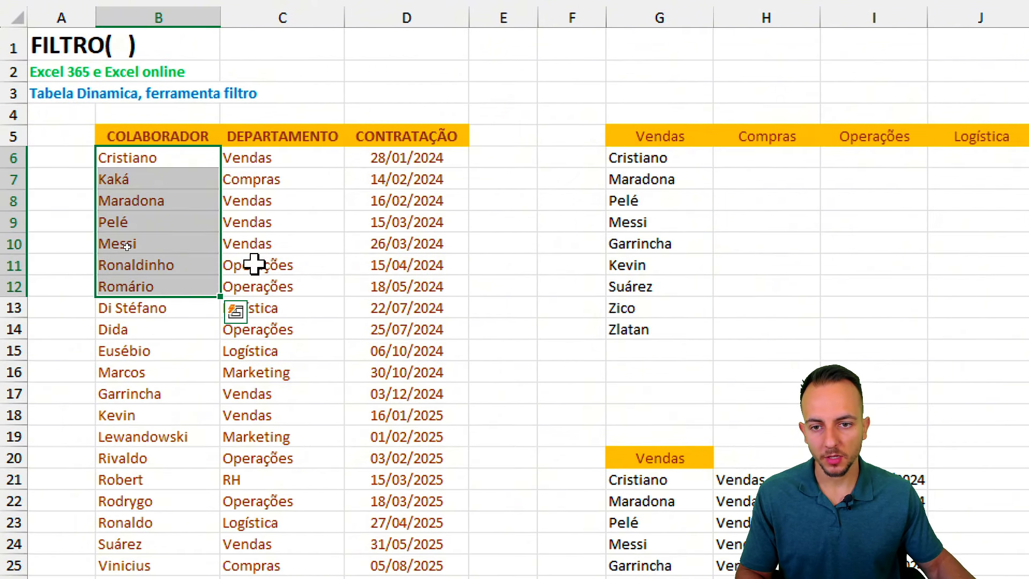
drag(170, 157, 230, 160)
drag(183, 196, 234, 239)
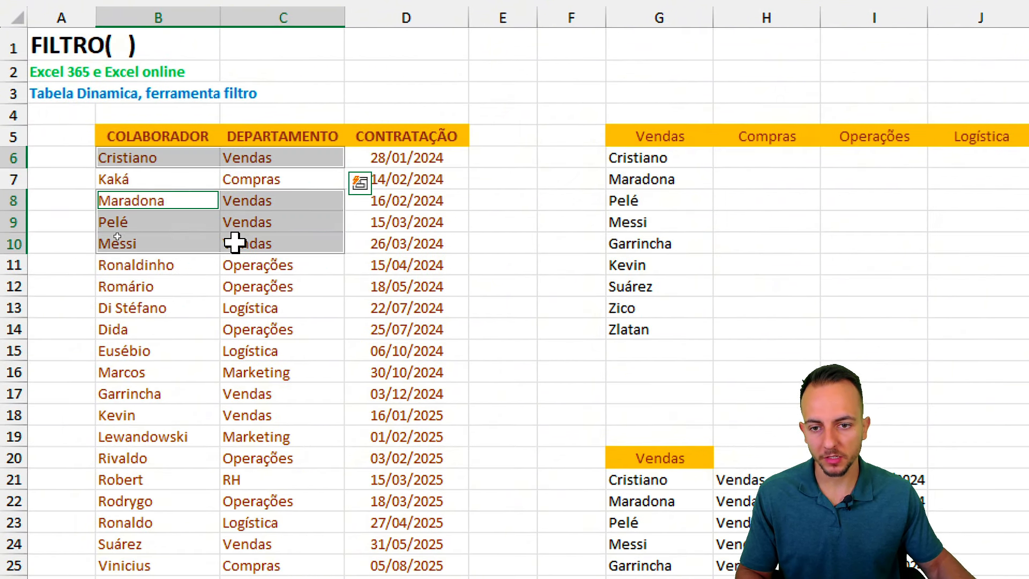
drag(661, 157, 659, 222)
click(562, 285)
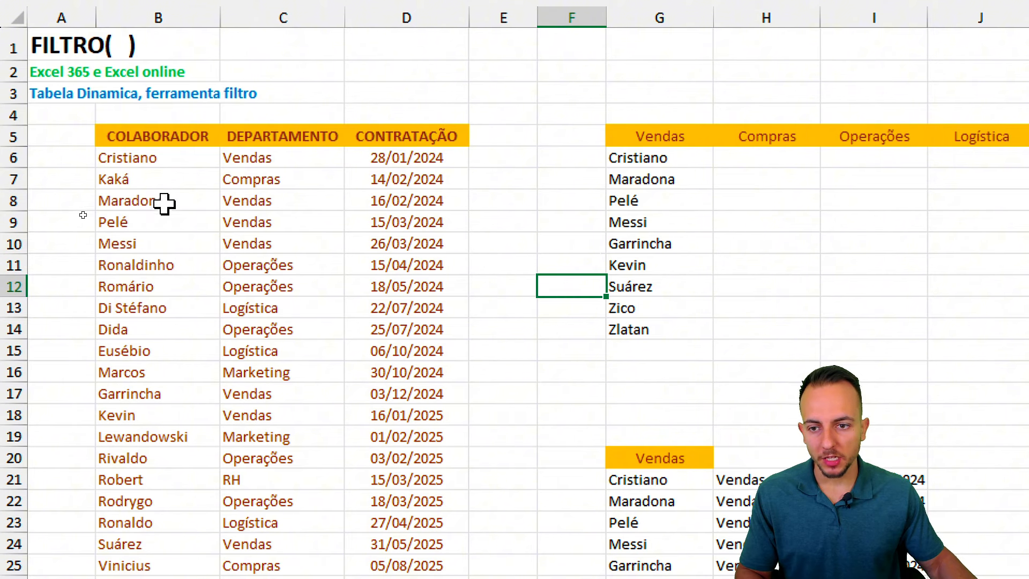
click(166, 180)
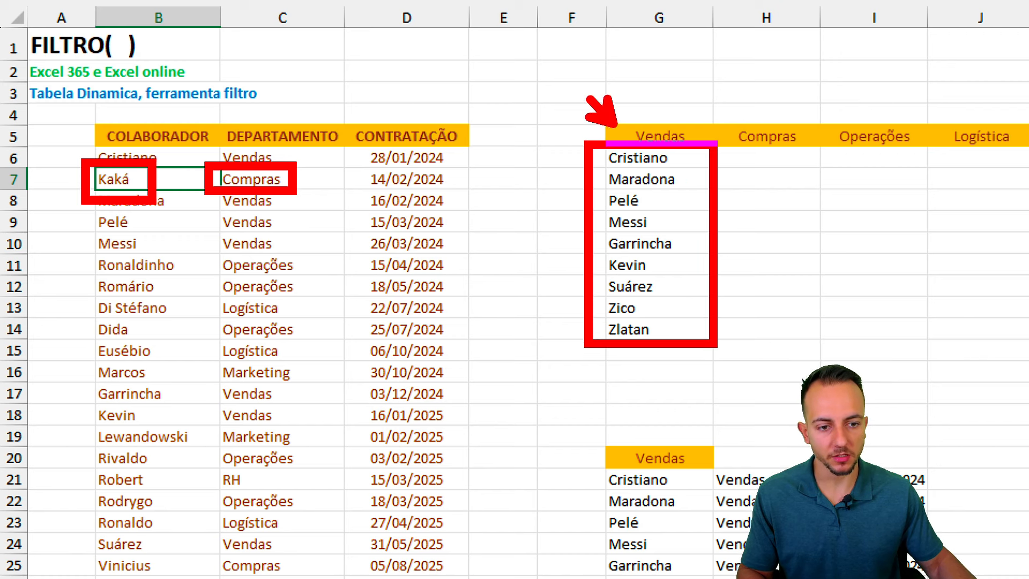
click(263, 161)
Test the filtered list by setting the department in C7 to Vendas, and undo that change
click(269, 177)
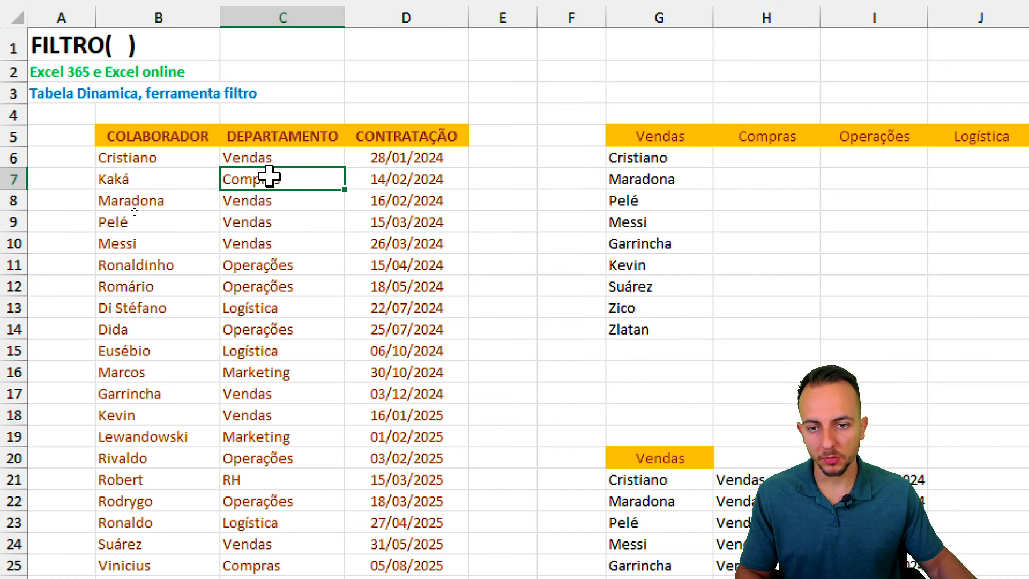
text(Ven)
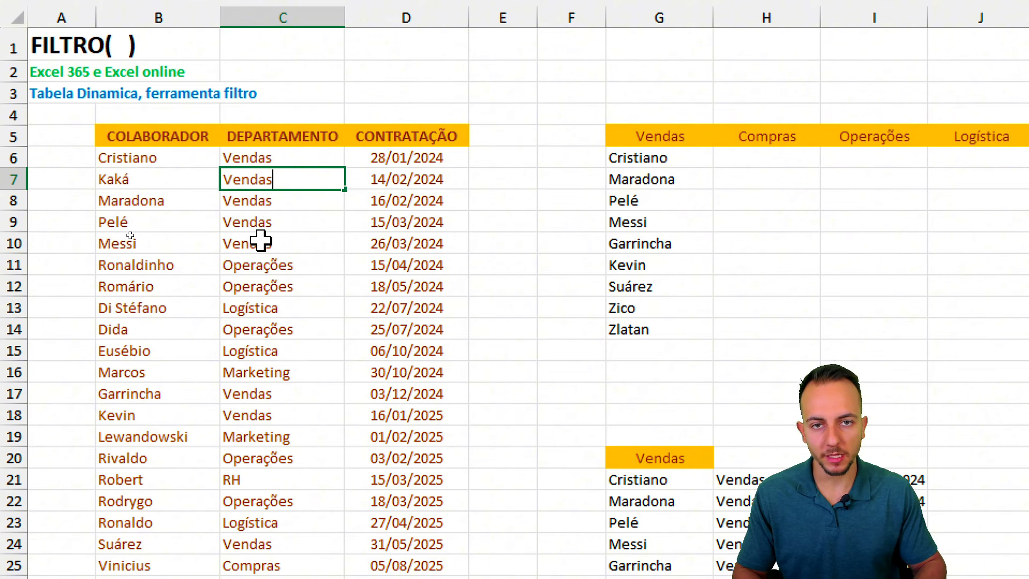
text(das)
key(ctrl+Return)
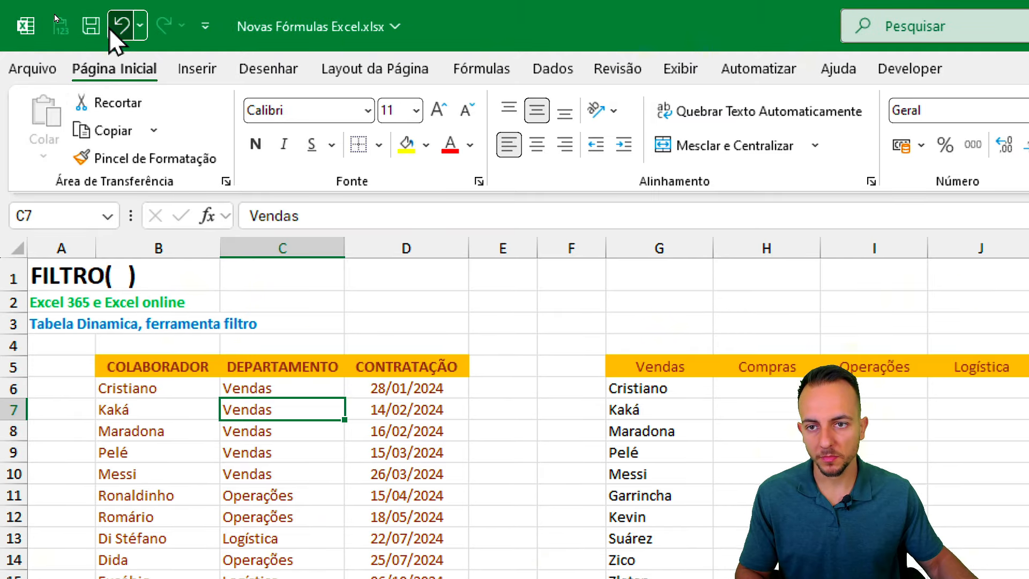
click(122, 26)
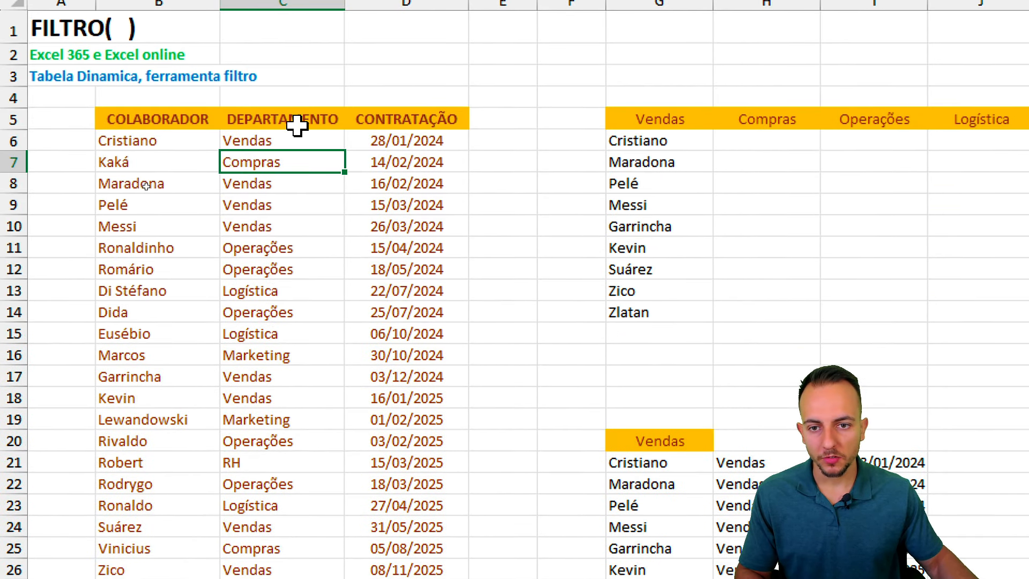
Test the filtered list by filling departments C6:C10 with 123, and undo that change
drag(274, 136, 271, 226)
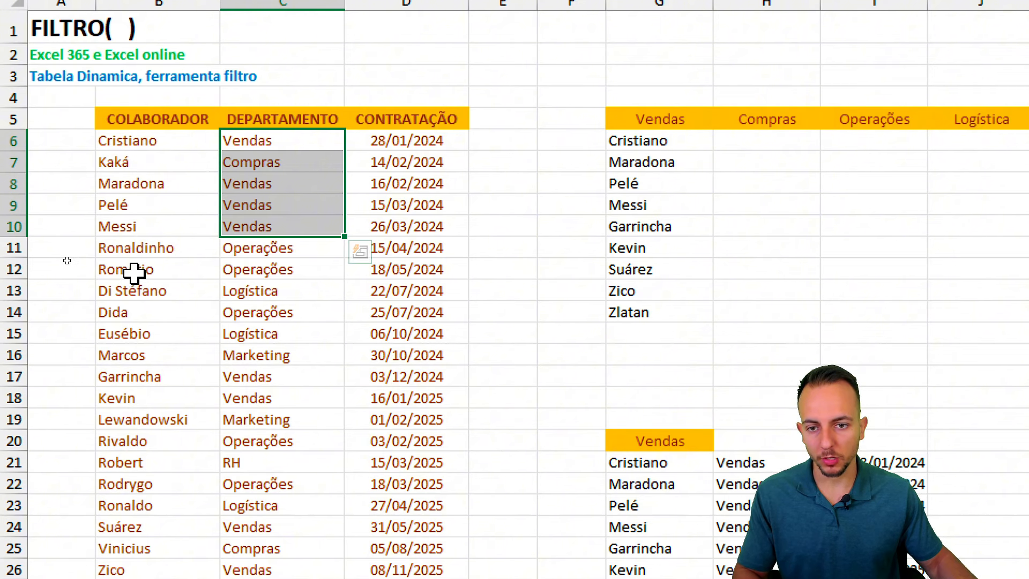
text(123)
key(ctrl+Return)
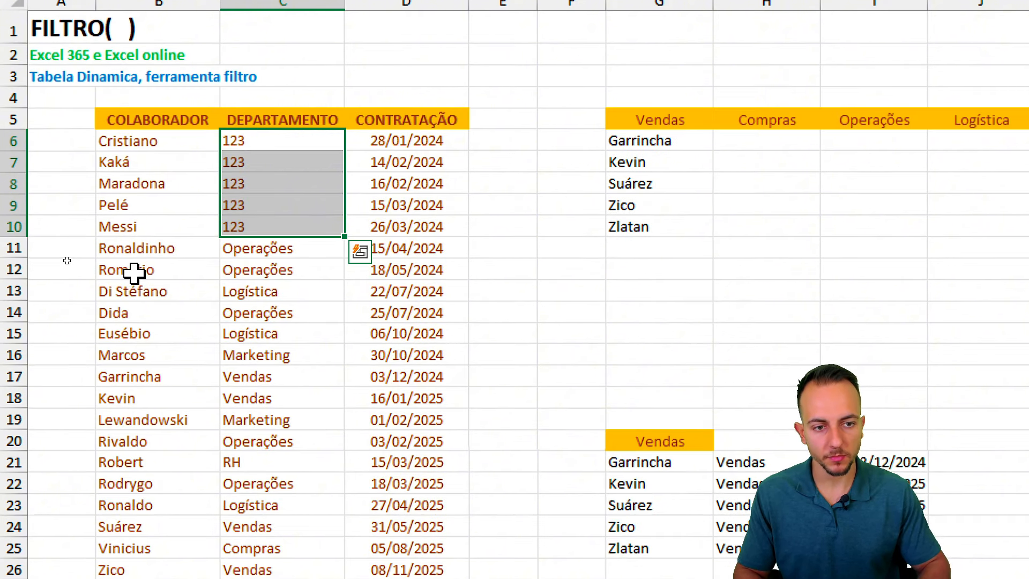
key(ctrl+2)
drag(580, 86, 703, 261)
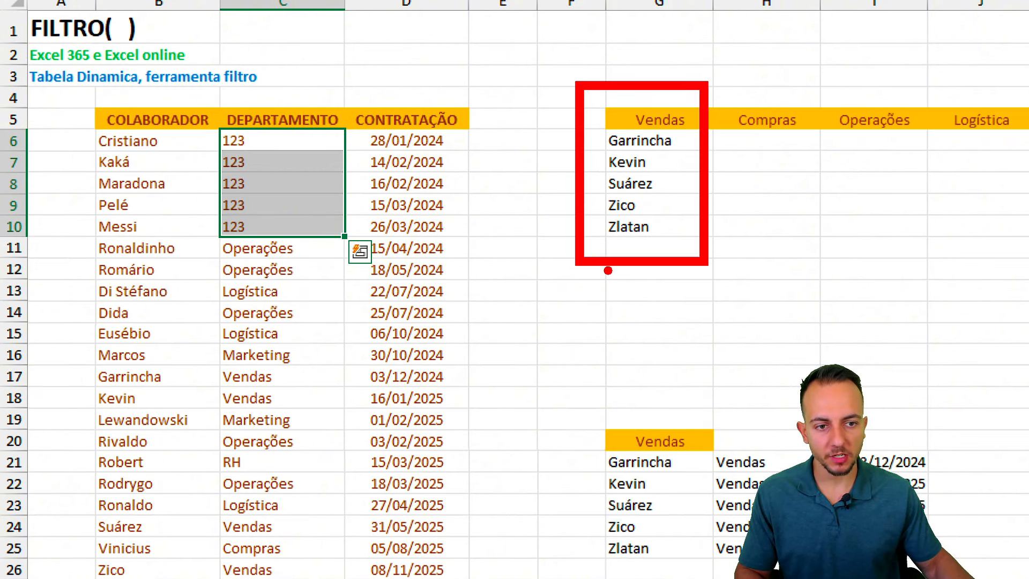
mouse_move(676, 92)
mouse_down()
mouse_move(596, 109)
mouse_move(651, 98)
mouse_up()
key(Escape)
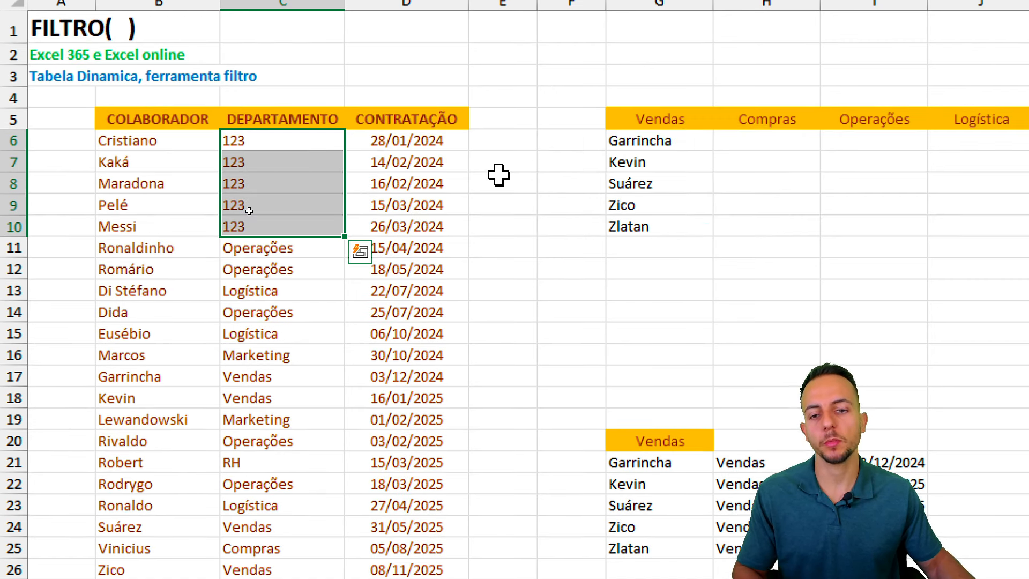
key(ctrl+z)
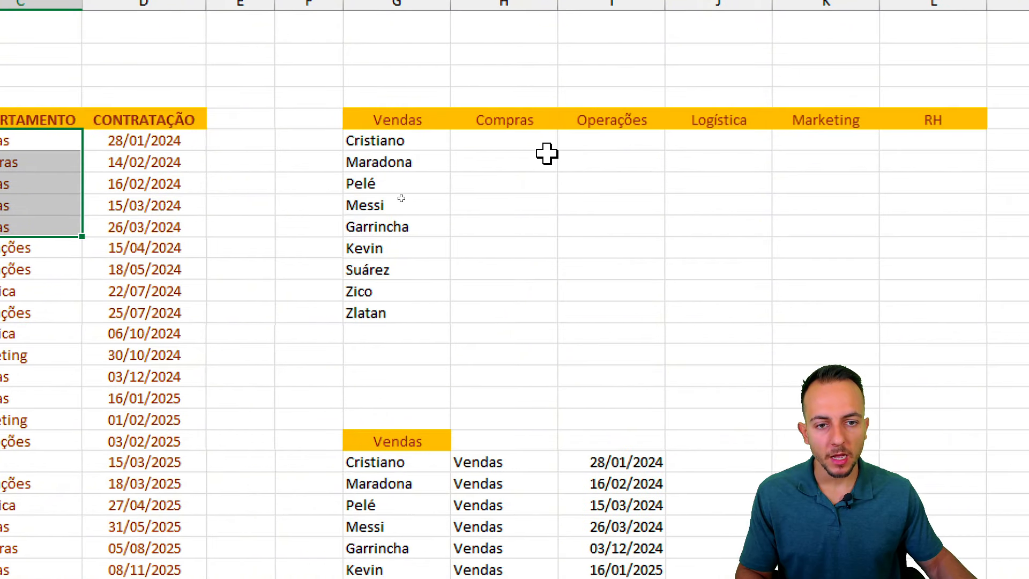
Copy the FILTRO formula from G6 across to H6 and I6 under Compras and Operações
drag(679, 134, 684, 310)
drag(823, 120, 789, 299)
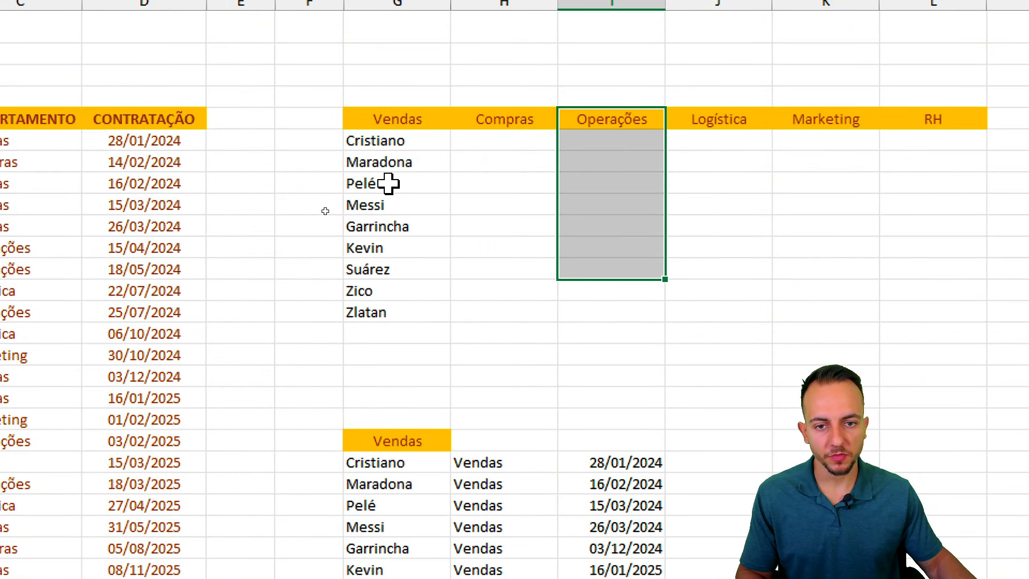
click(397, 142)
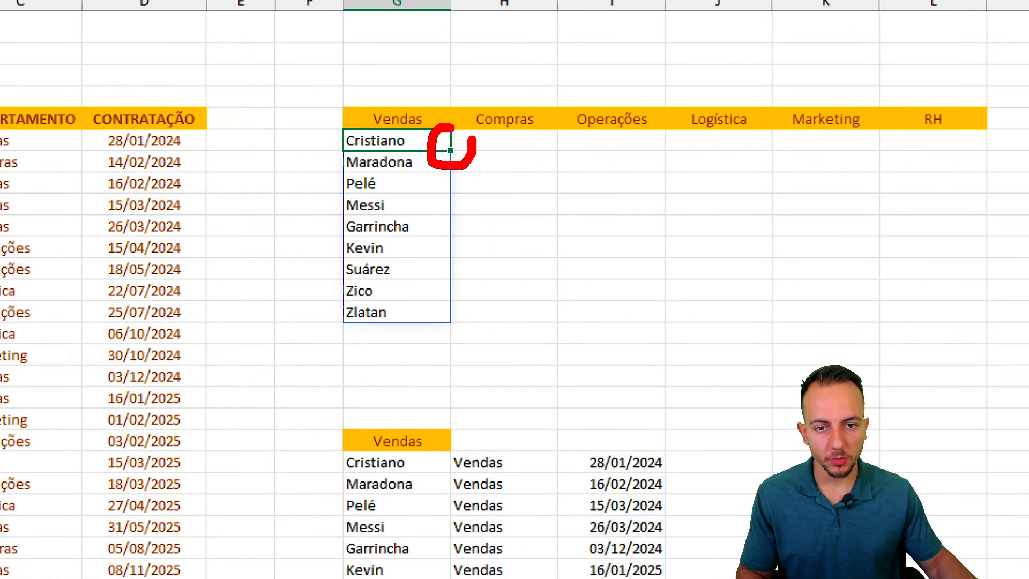
drag(473, 138, 455, 129)
mouse_move(563, 178)
mouse_down()
mouse_move(444, 178)
mouse_move(643, 151)
mouse_up()
click(488, 175)
click(546, 141)
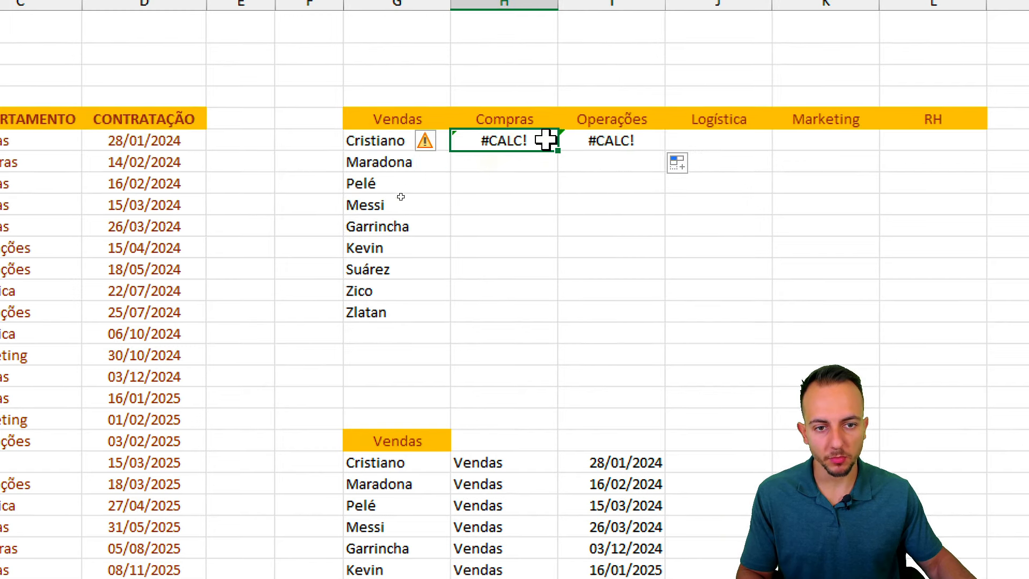
Try shifting the incluir range of the G6 FILTRO formula to D4:D27 in the CONTRATAÇÃO column
click(405, 138)
double_click(404, 138)
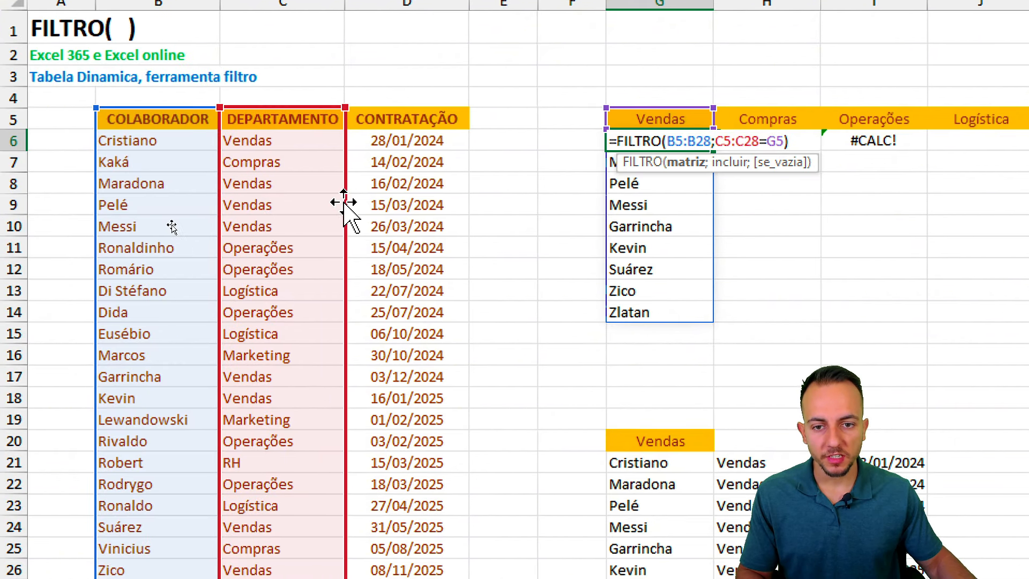
drag(347, 205, 459, 184)
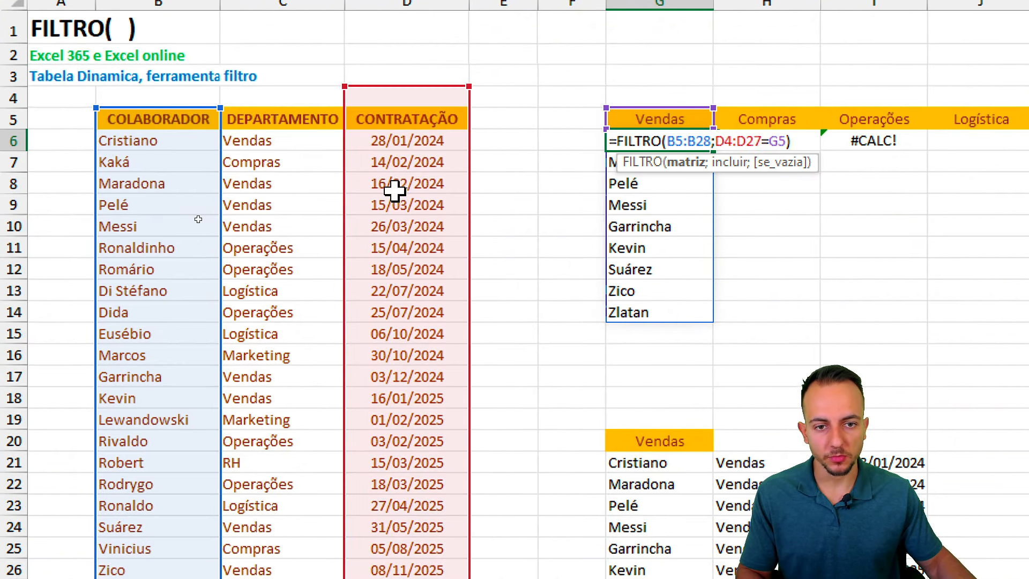
key(Escape)
Correct the Operações formula in I6 by moving its ranges back to the COLABORADOR and DEPARTAMENTO columns
double_click(880, 138)
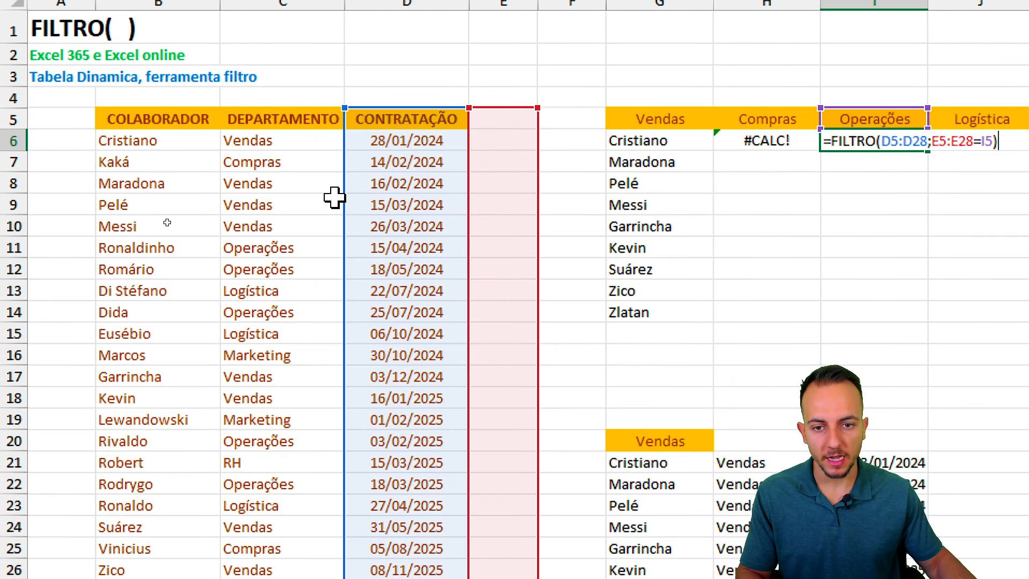
drag(344, 198, 163, 204)
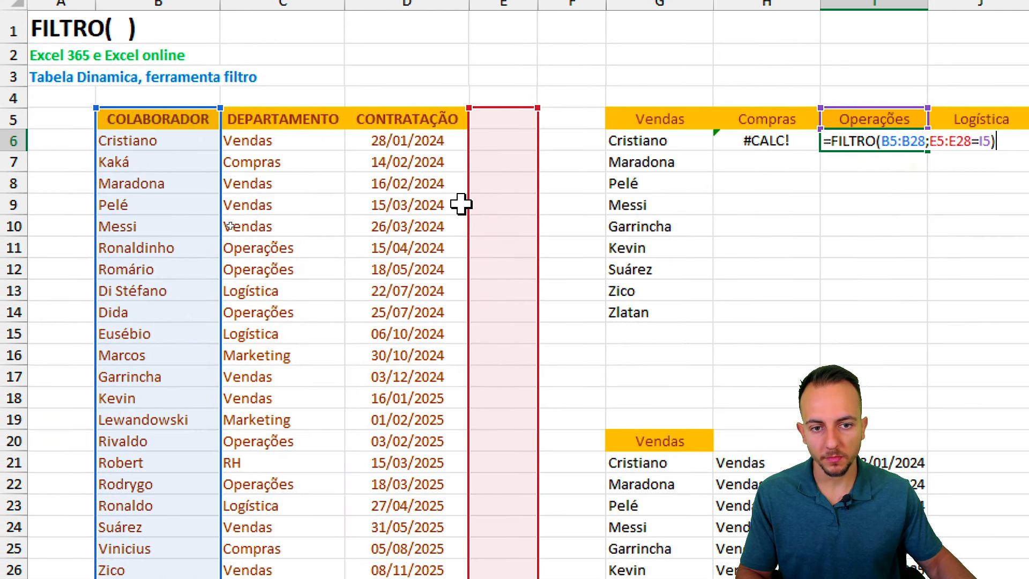
drag(463, 204, 301, 209)
key(Return)
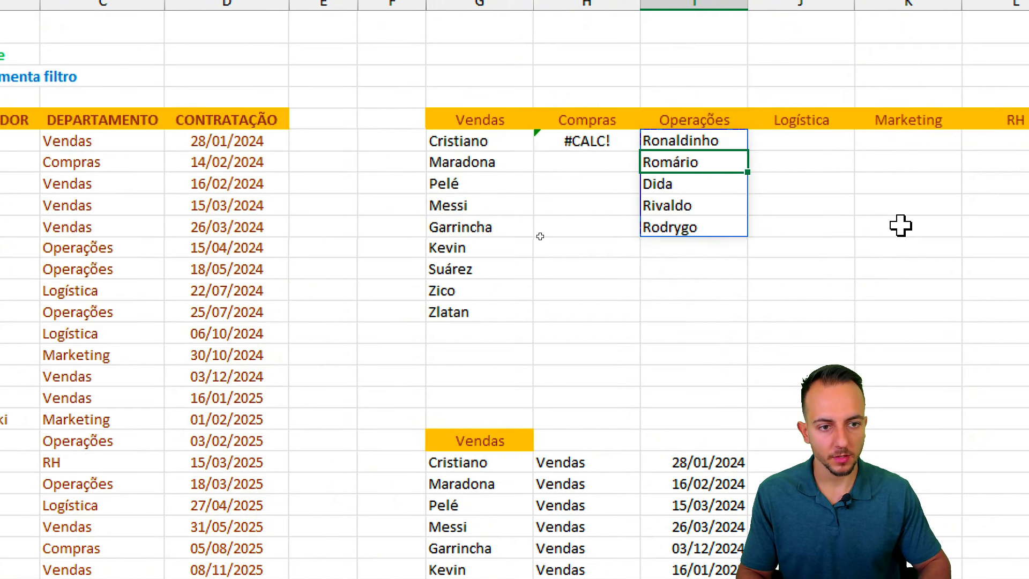
Delete the FILTRO formulas in I6 and H6, keeping only the Vendas list in G6
key(Up)
key(Delete)
key(Left)
key(Delete)
key(Left)
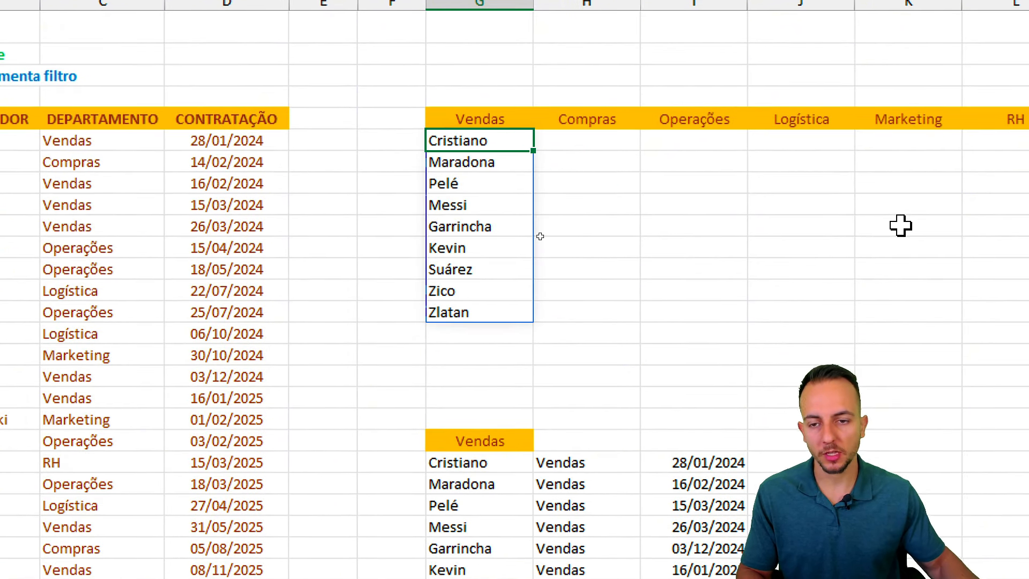
Lock the matriz range of the G6 FILTRO formula as the absolute reference $B$5:$B$28
double_click(496, 138)
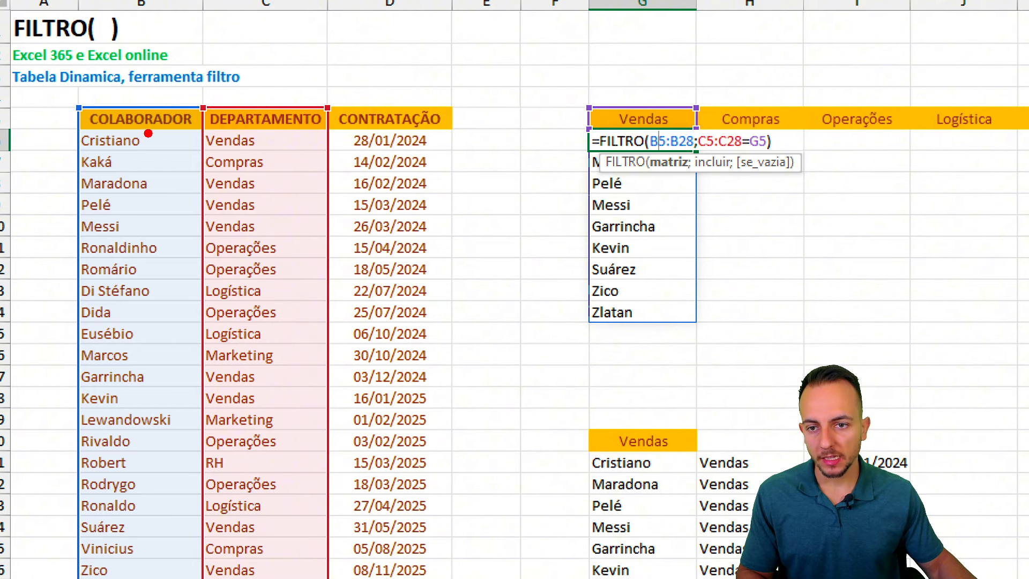
drag(163, 98, 194, 113)
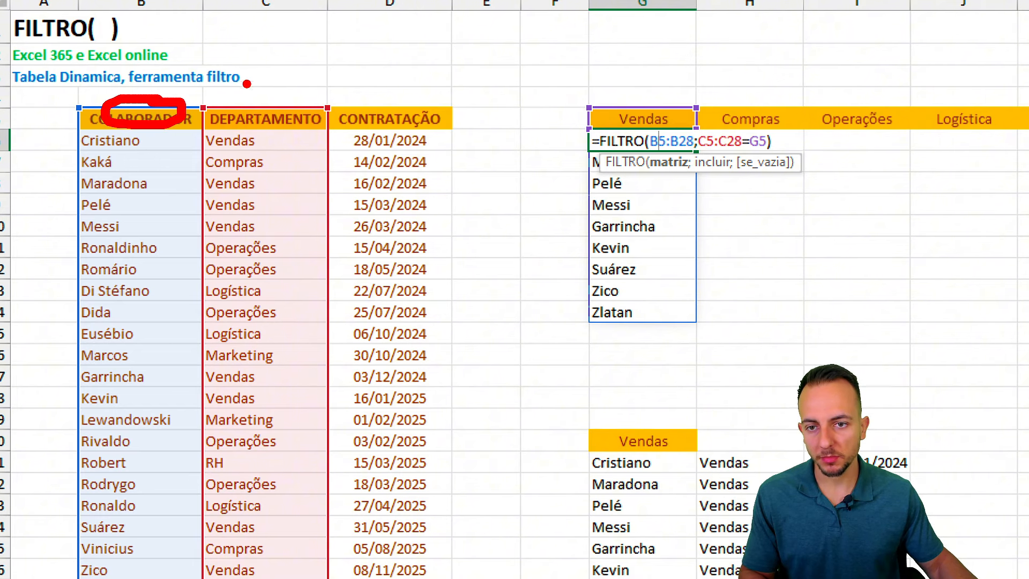
drag(246, 84, 132, 83)
drag(64, 99, 162, 99)
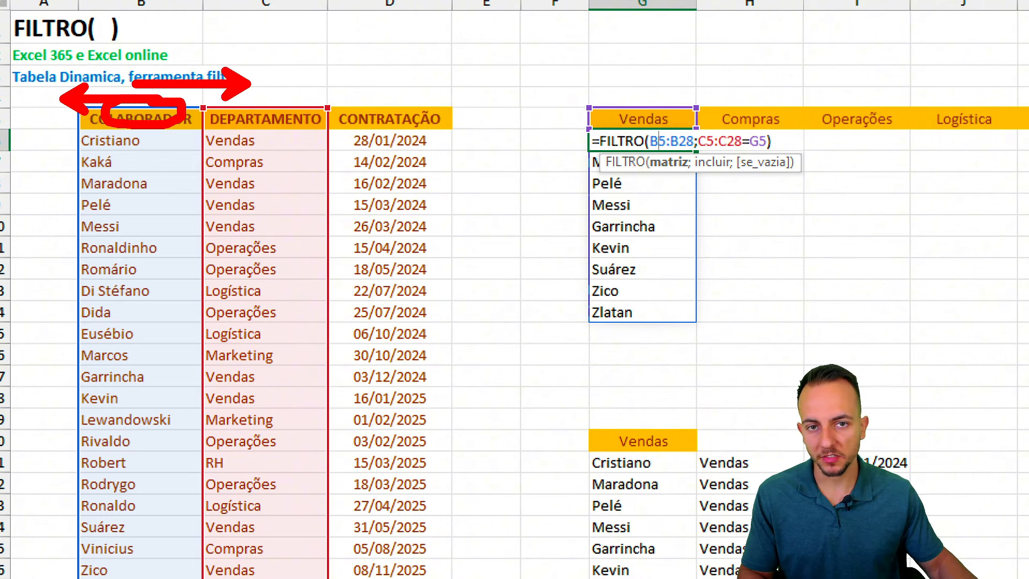
mouse_move(470, 266)
mouse_down()
mouse_move(492, 189)
mouse_move(532, 261)
mouse_up()
drag(448, 284, 546, 258)
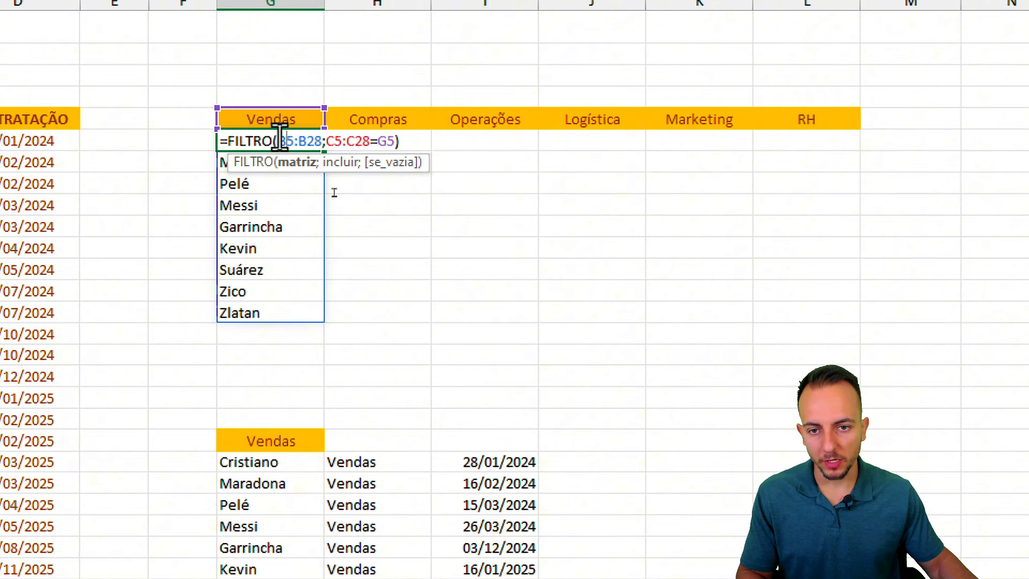
mouse_move(279, 141)
mouse_down()
mouse_move(330, 140)
mouse_move(343, 263)
mouse_up()
key(F4)
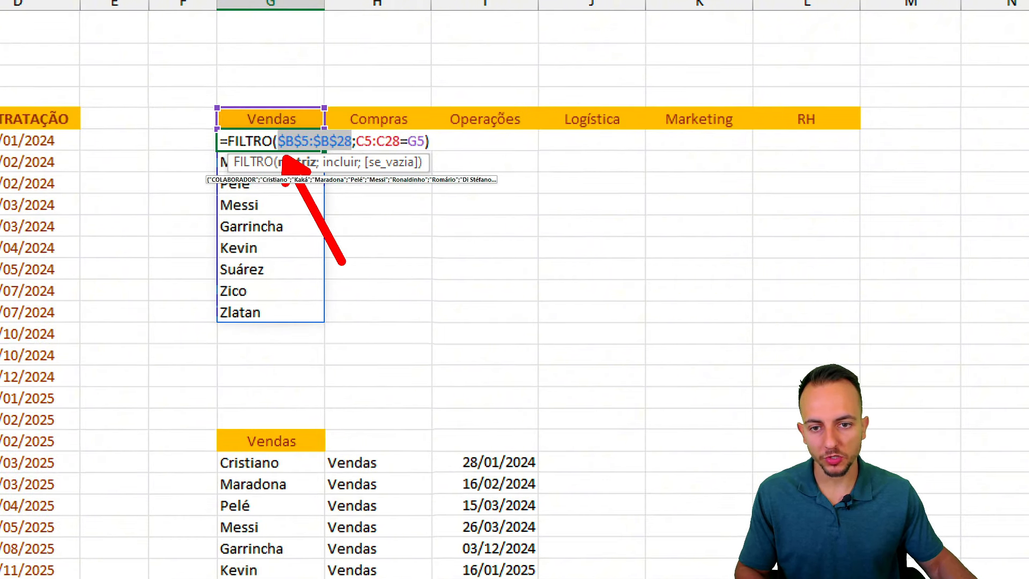
drag(420, 247, 359, 303)
drag(401, 201, 401, 351)
key(Escape)
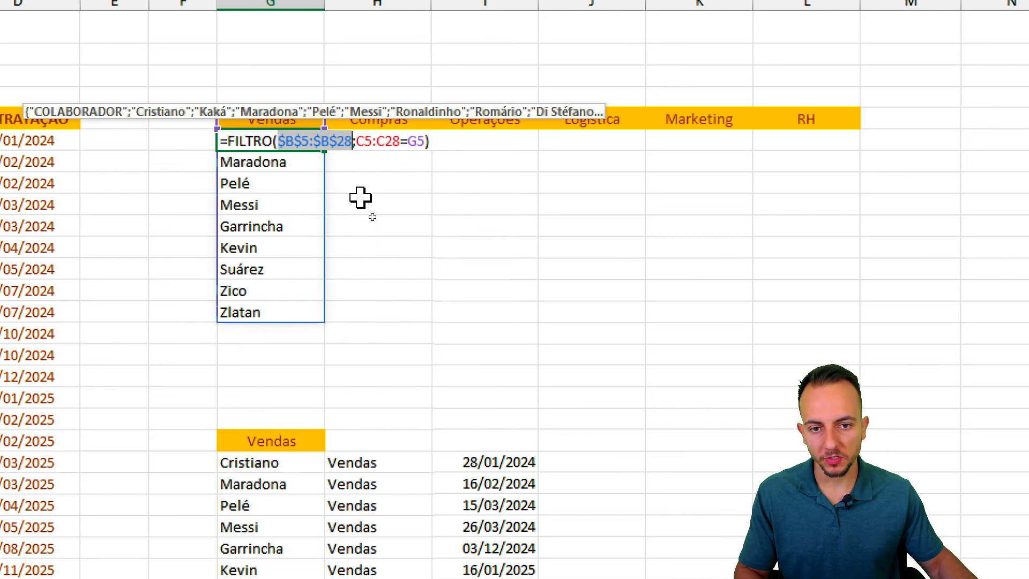
Lock the incluir range of the G6 FILTRO formula as the absolute reference $C$5:$C$28
drag(357, 141, 395, 140)
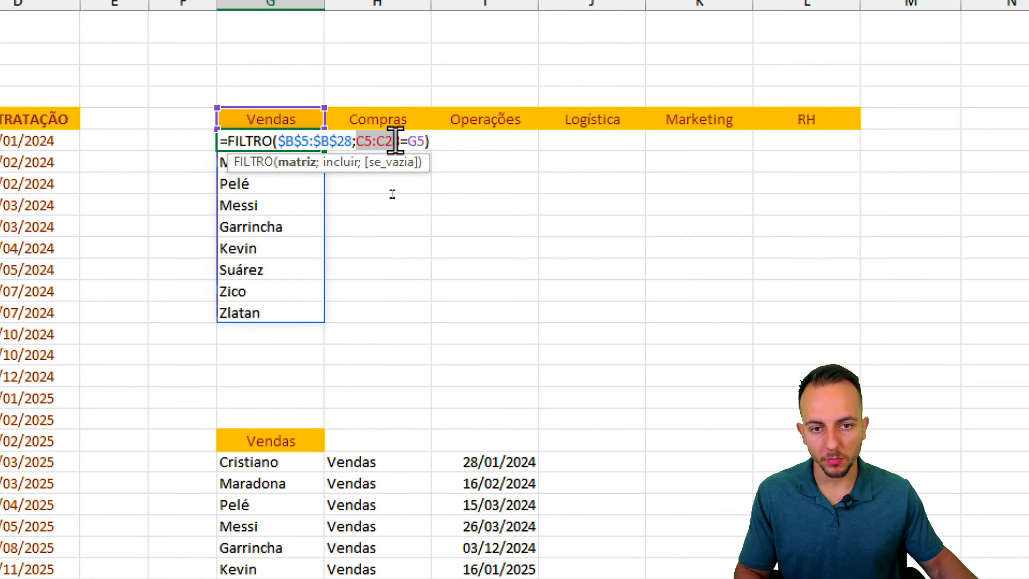
drag(430, 250, 395, 164)
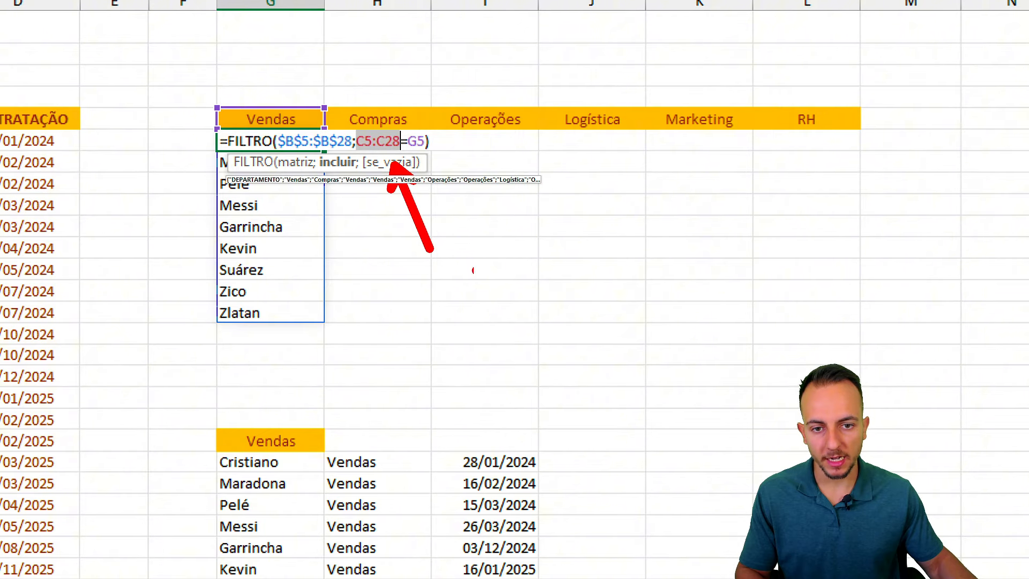
drag(520, 268, 445, 342)
drag(494, 209, 505, 378)
drag(446, 410, 567, 378)
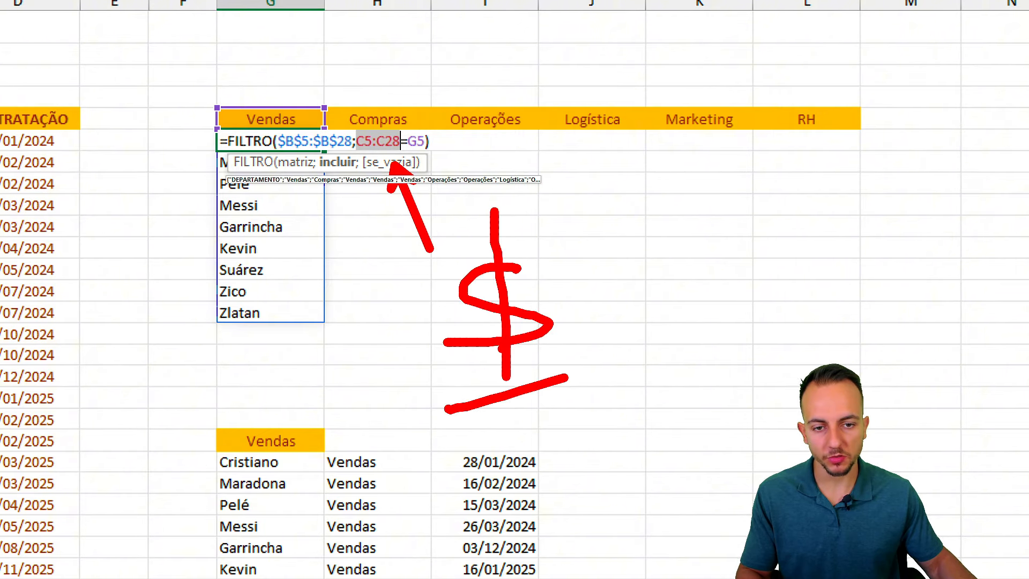
key(Escape)
key(F4)
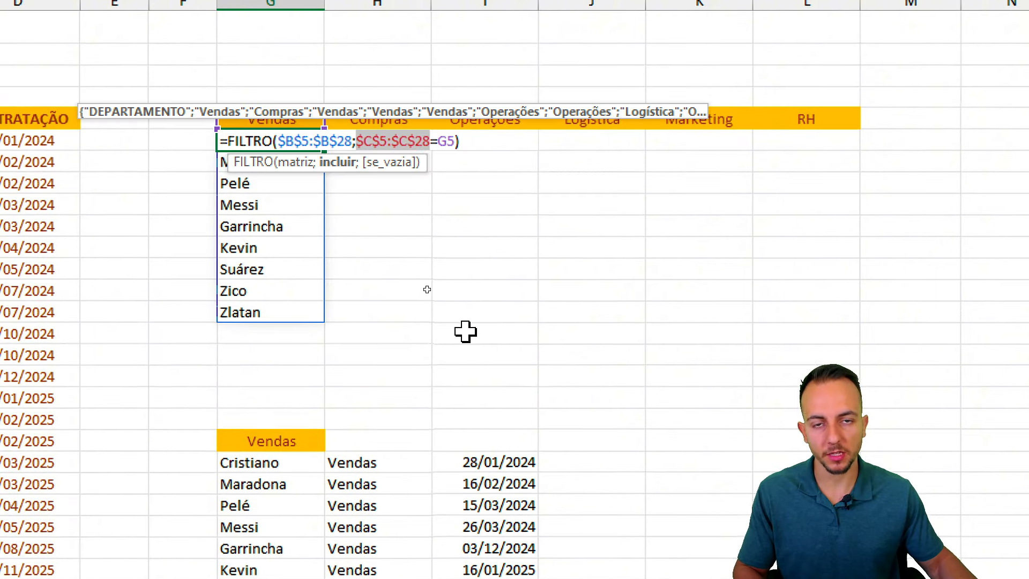
key(Return)
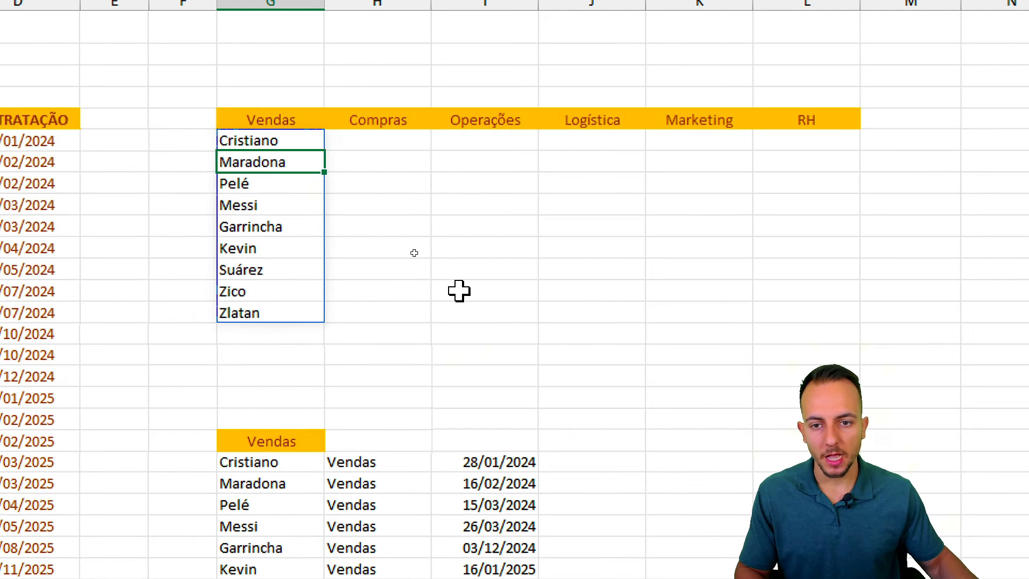
Fill the G6 FILTRO formula across through L6, covering the Compras, Operações, Logística, Marketing and RH columns
click(296, 141)
drag(324, 150, 815, 152)
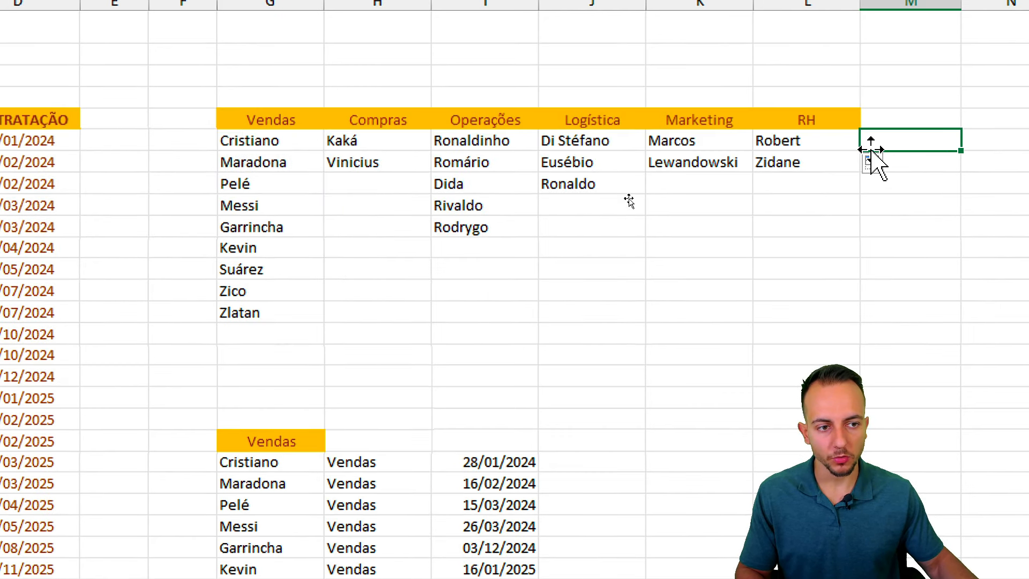
click(676, 299)
Examine the filtered employee lists under the Compras, Operações, Logística, Marketing and RH headers
scroll(585, 331, right, 2)
scroll(586, 331, left, 1)
drag(214, 139, 266, 223)
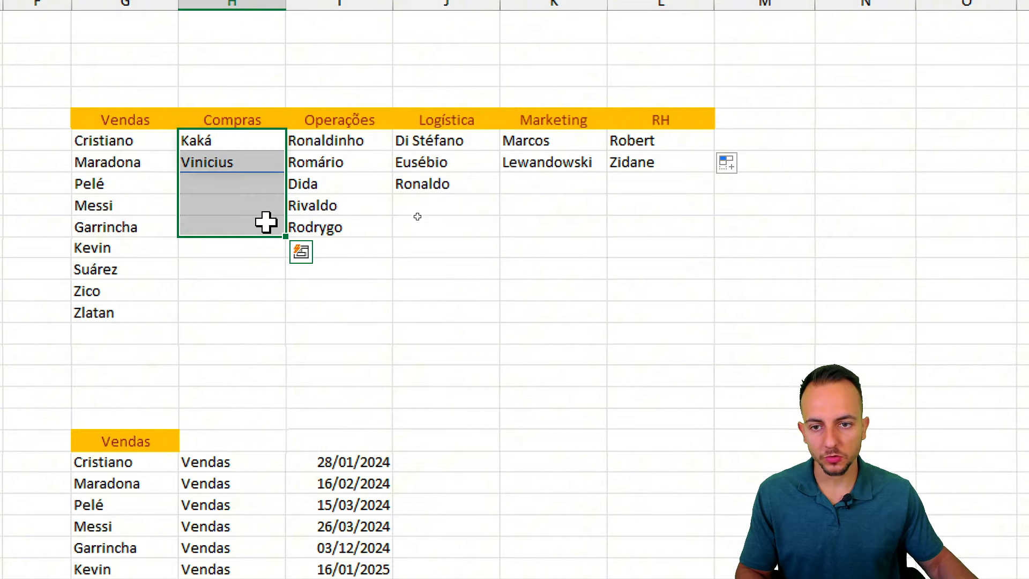
drag(383, 140, 362, 278)
click(461, 150)
drag(461, 150, 461, 295)
click(577, 95)
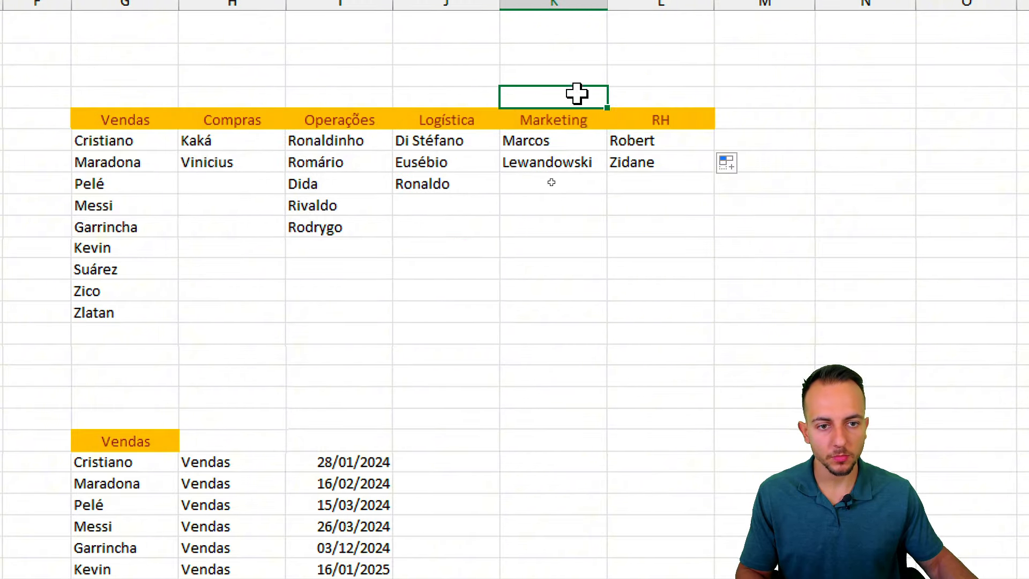
drag(670, 97, 673, 209)
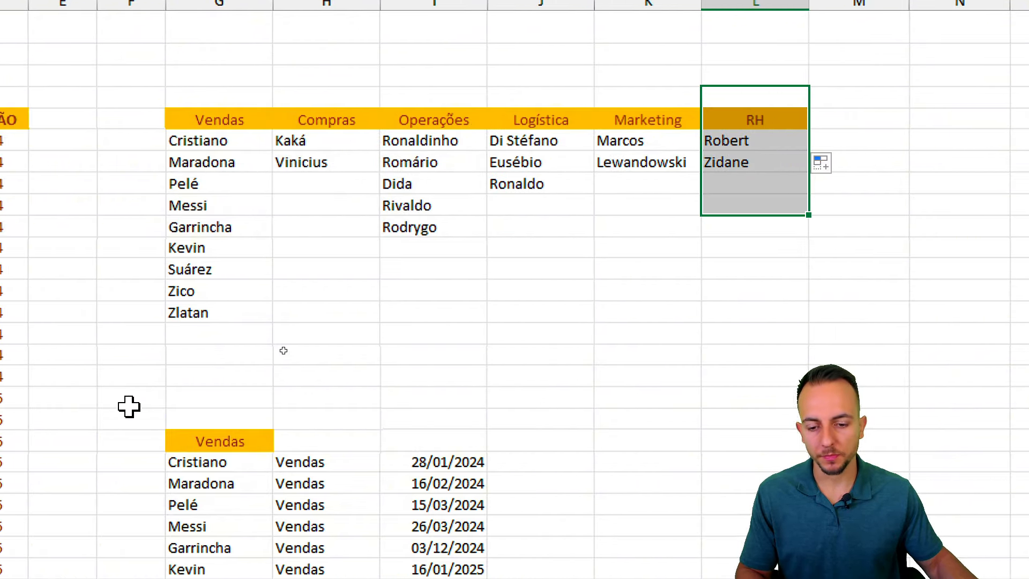
Change the criterion in G20 above the three-column filtered table to Compras
drag(249, 223, 461, 404)
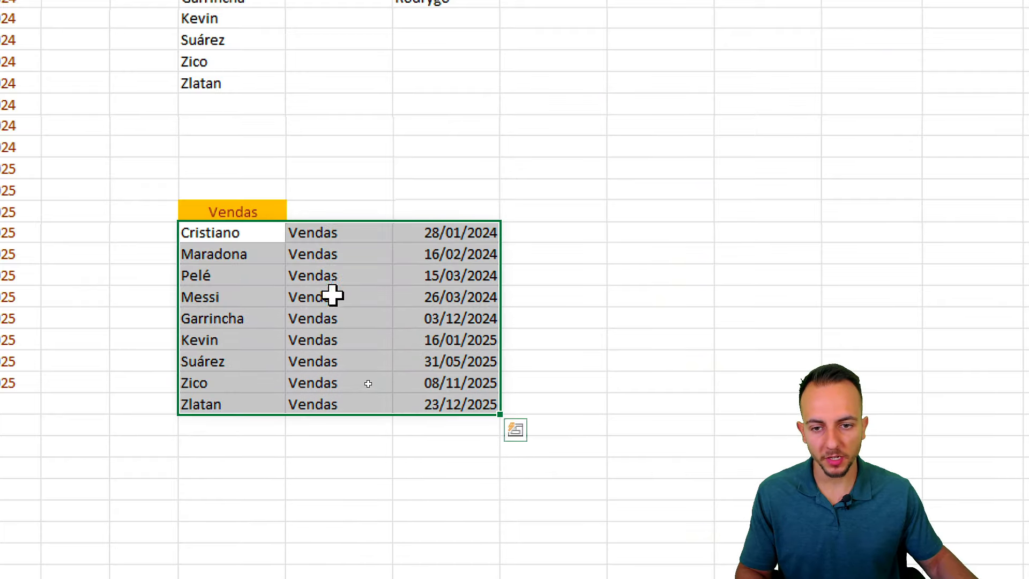
click(253, 208)
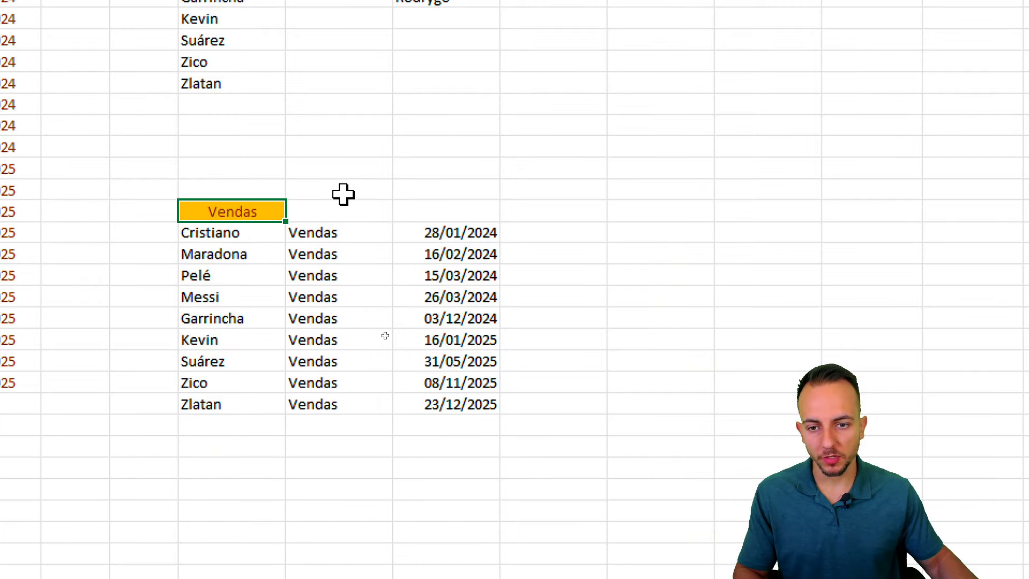
text(Compras)
key(ctrl+Return)
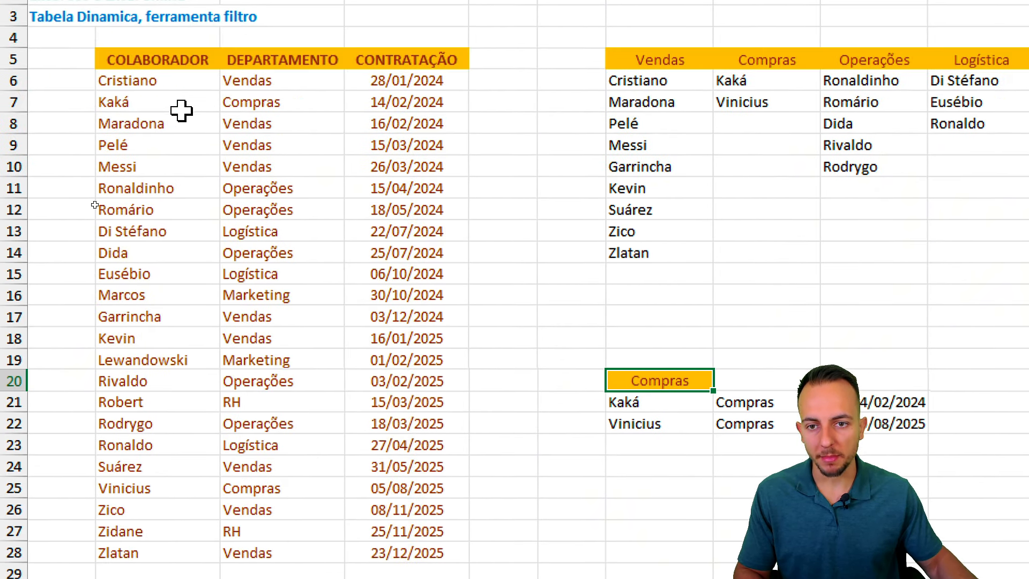
Set the department criterion in G20 to RH and clear the FILTRO formula below it in G21
drag(155, 70, 429, 538)
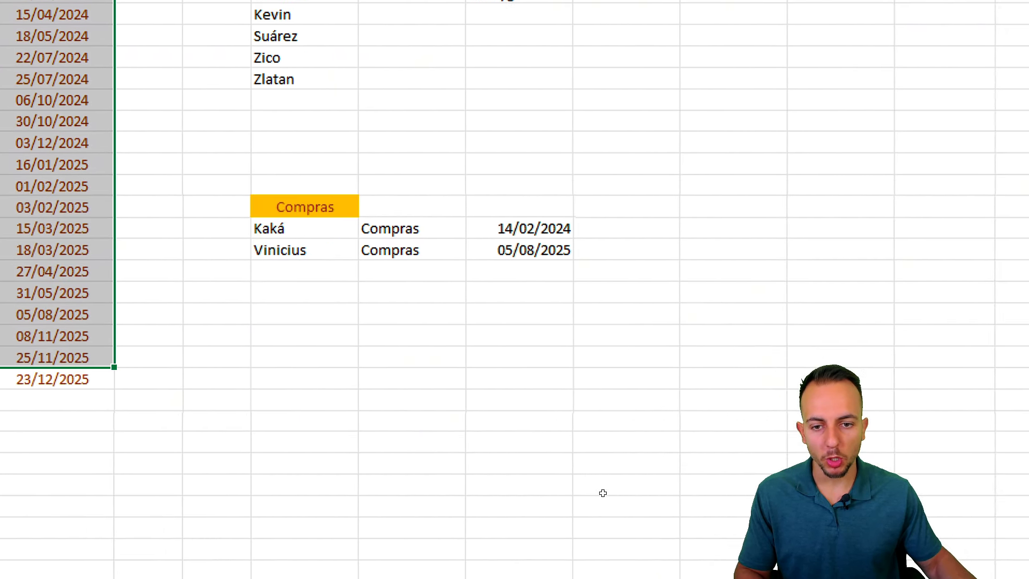
click(355, 212)
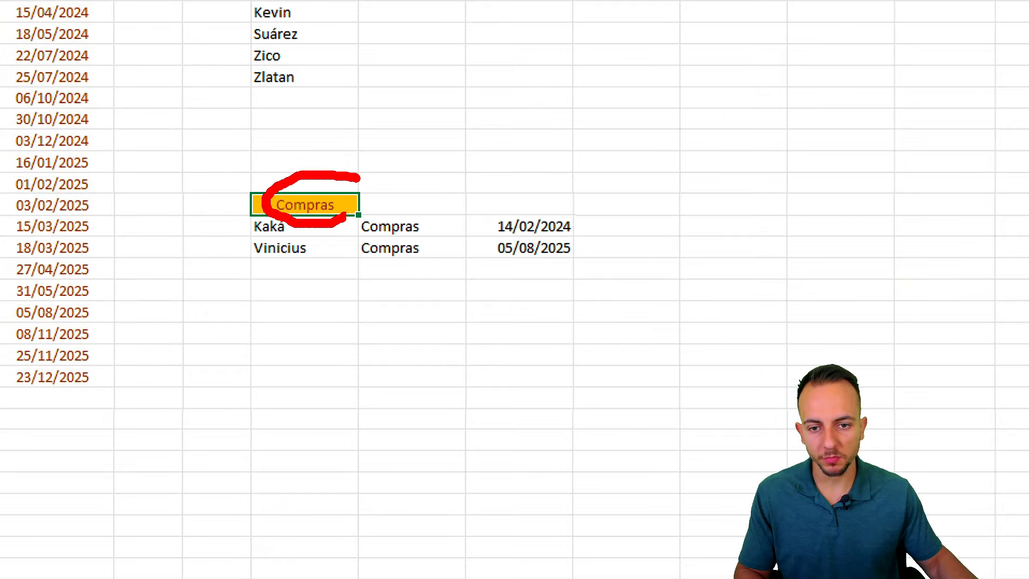
text(RH)
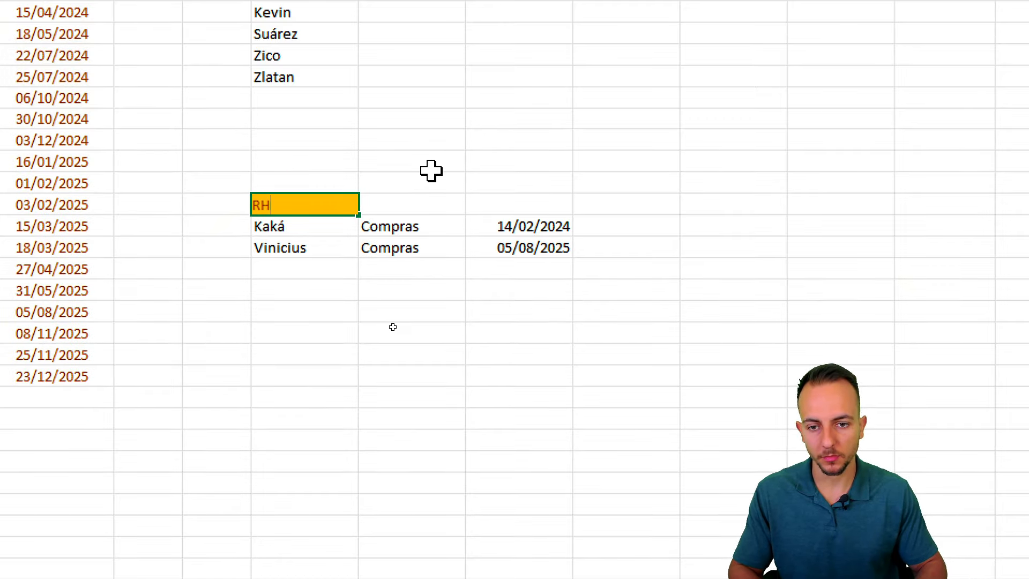
key(Return)
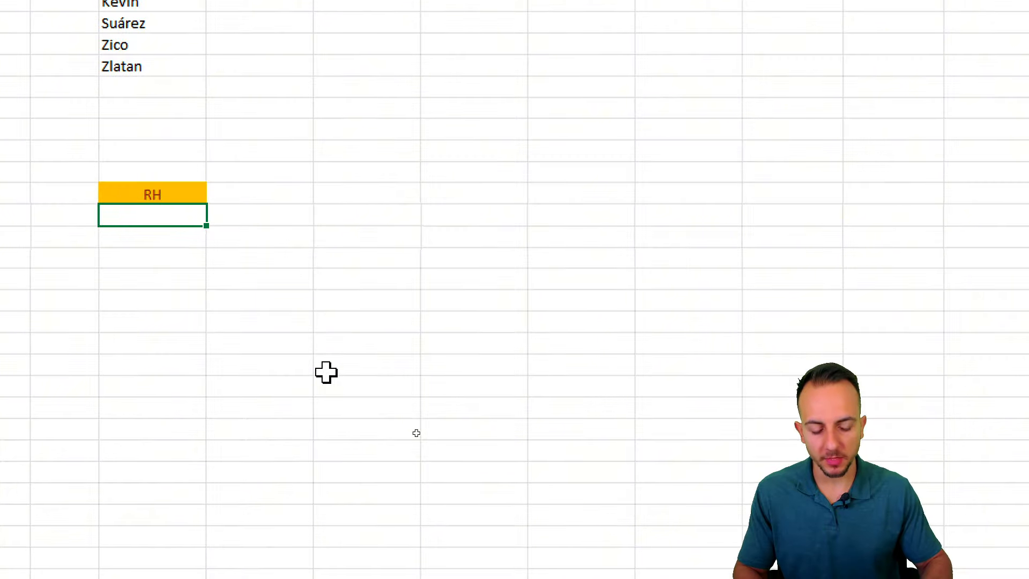
Enter =FILTRO(B5:D28;C5:C28=G20) in G21 to return all three columns for the department in G20
text(=fil)
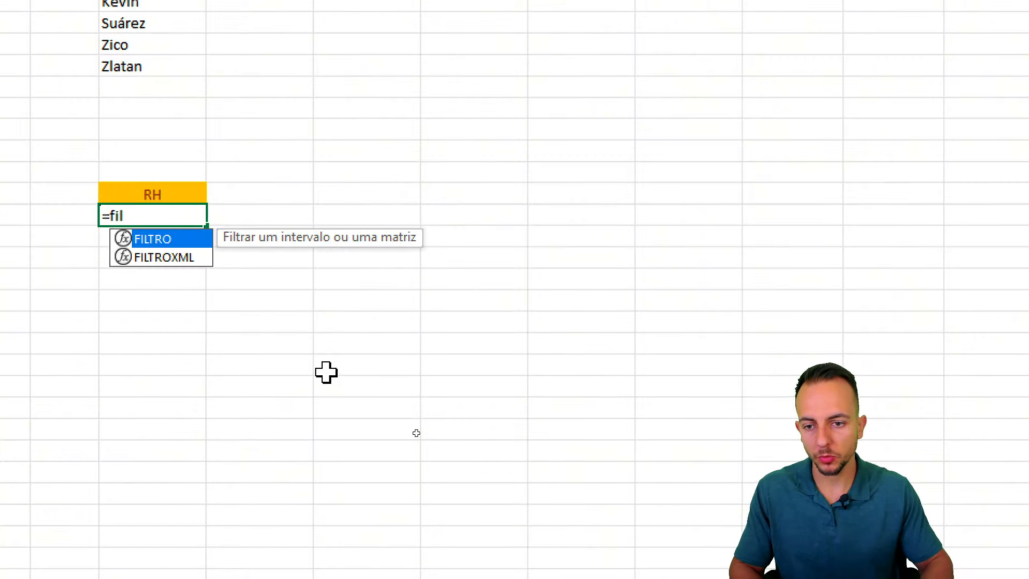
key(Tab)
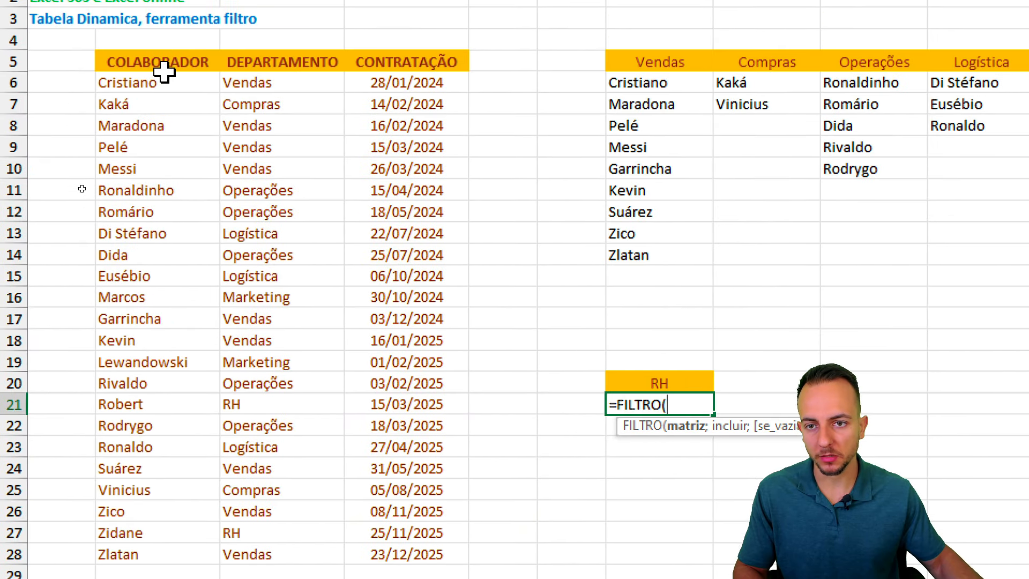
drag(166, 70, 409, 500)
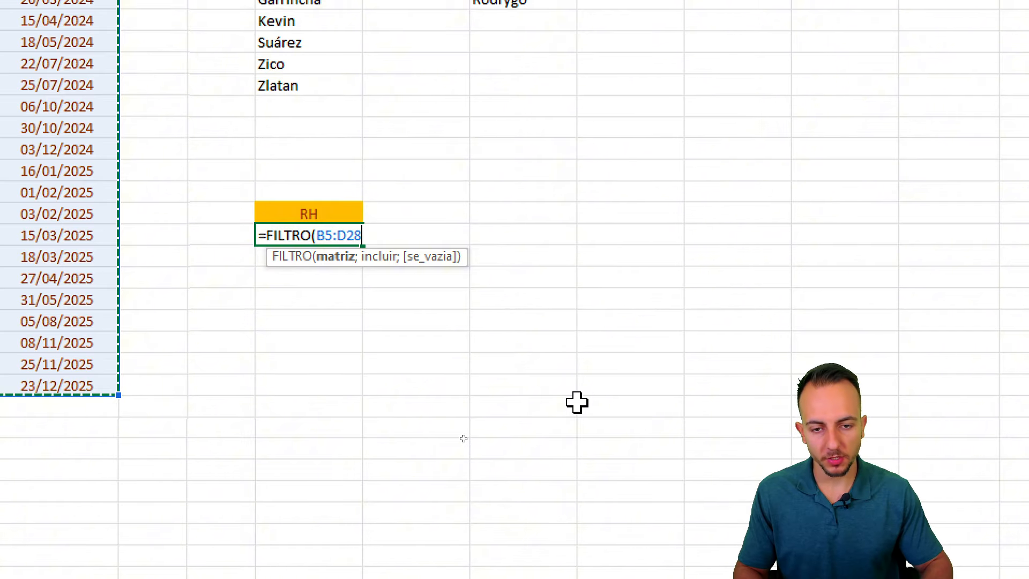
text(;)
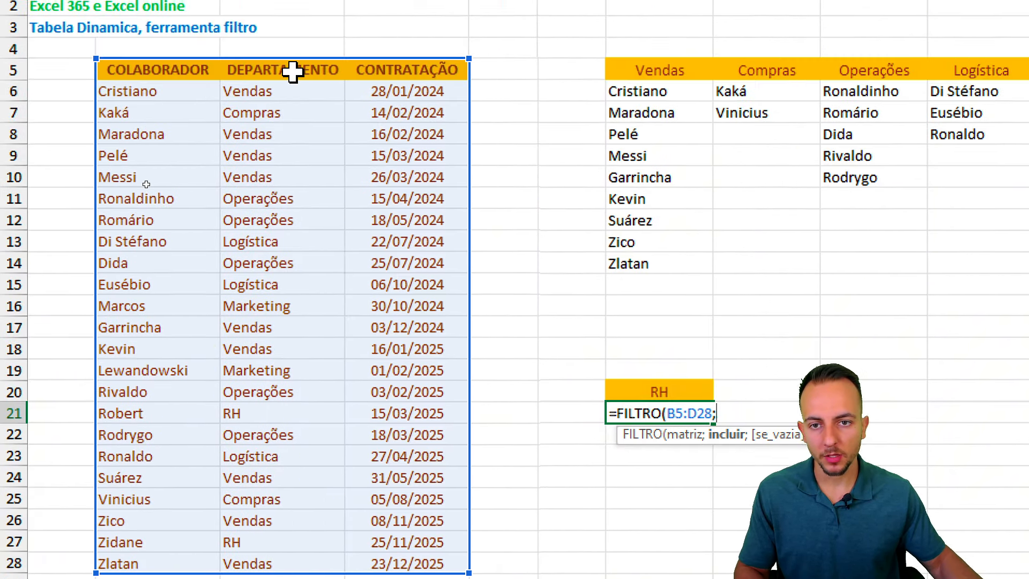
drag(295, 72, 282, 509)
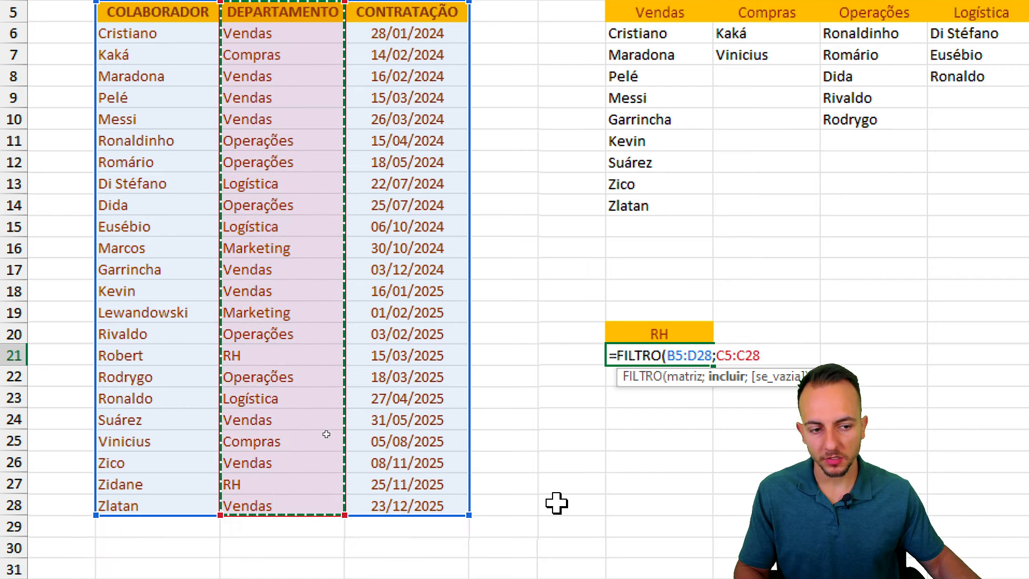
text(=)
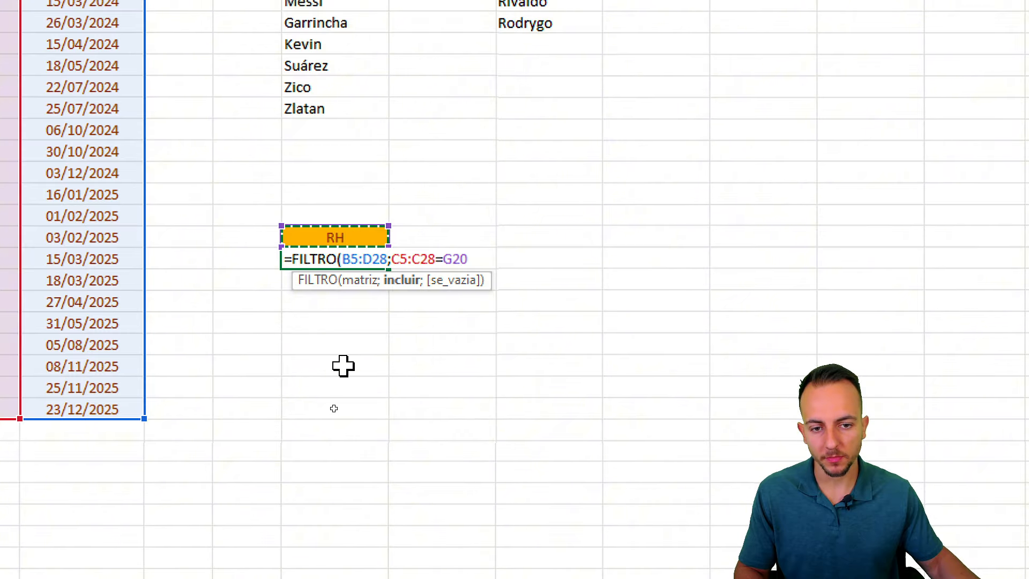
key(Return)
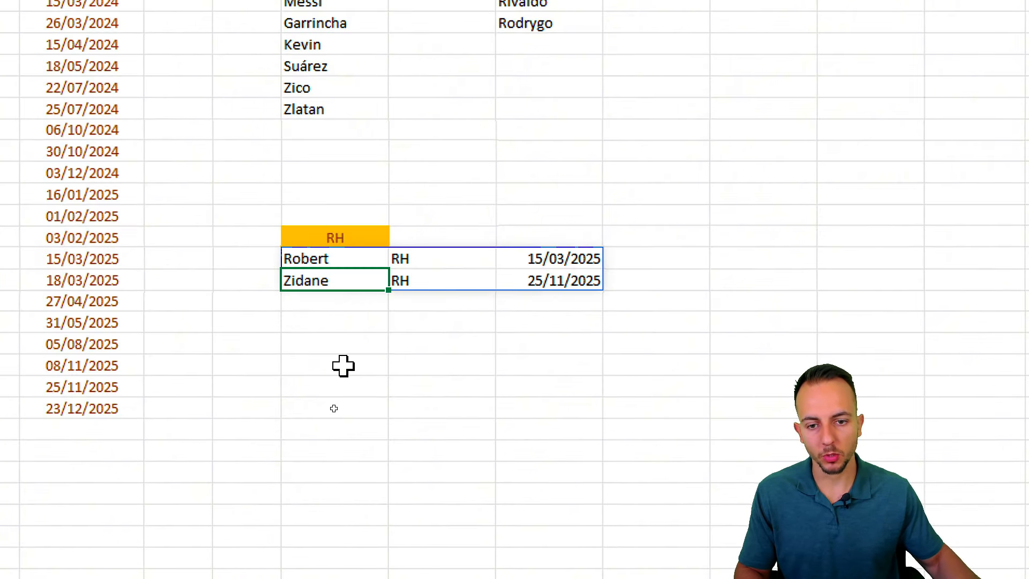
Test the G21 filter by changing the department in G20 to Operações
click(354, 239)
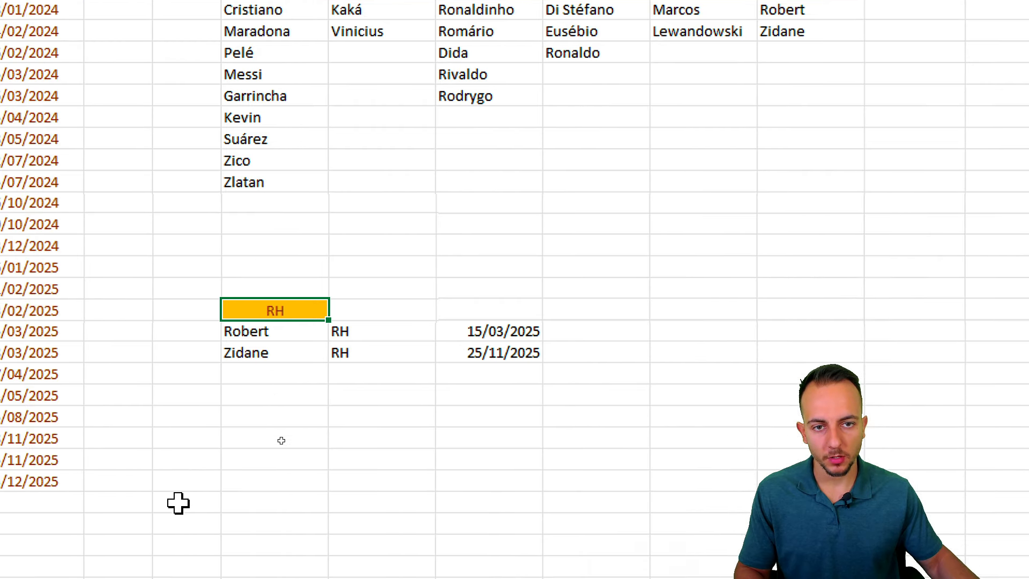
scroll(178, 502, down, 1)
text(O)
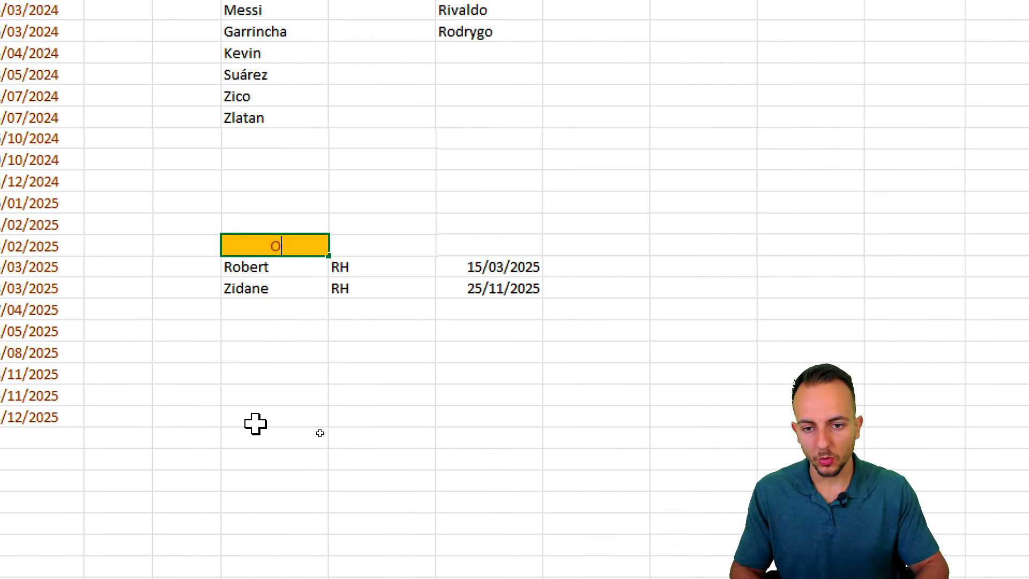
text(perações)
key(Return)
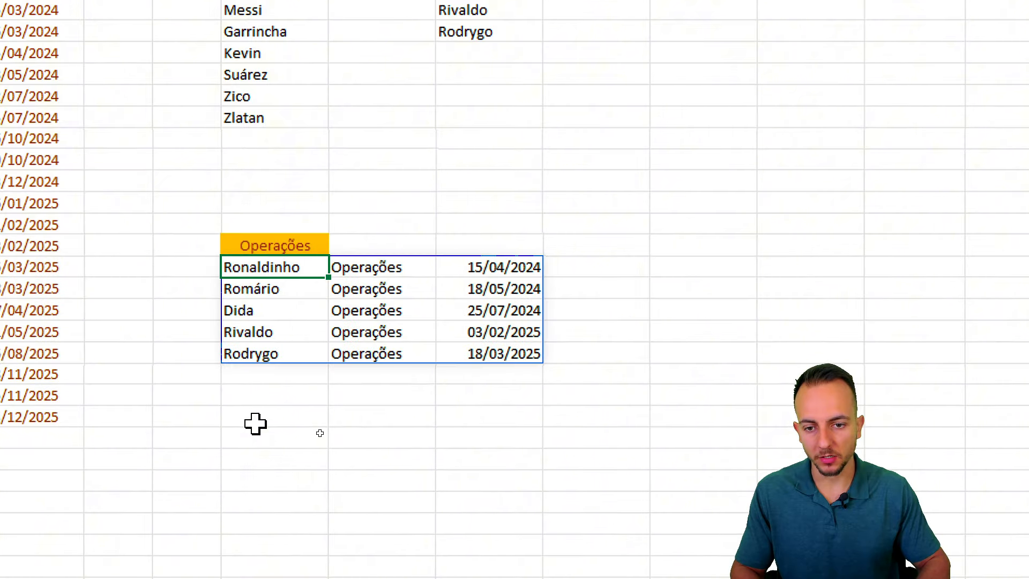
Test the G21 filter with two more departments in G20, first Vendas and then Compras
key(Up)
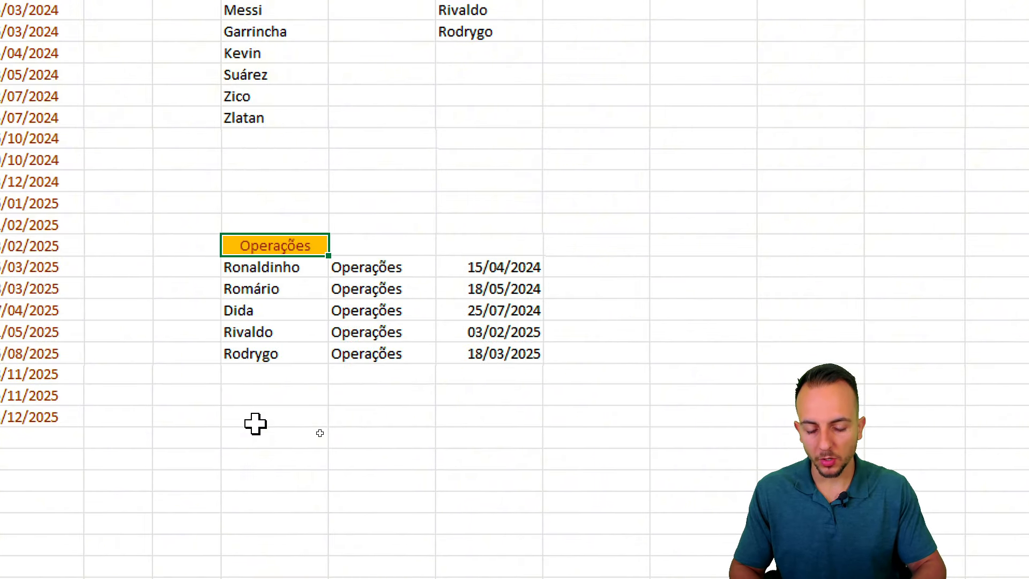
text(Vendas)
key(Return)
key(Up)
text(C)
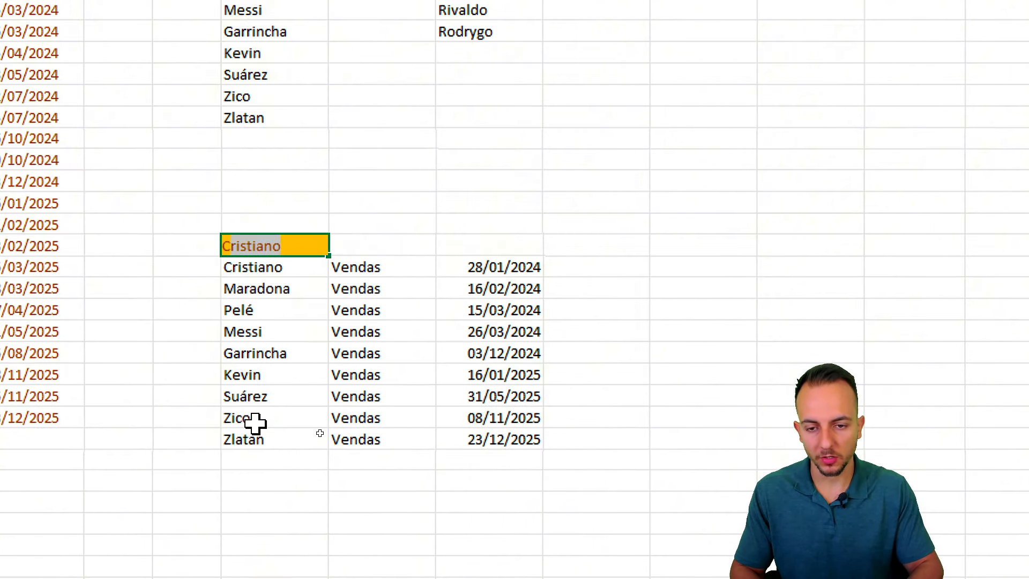
key(BackSpace)
text(ompras)
key(Return)
Set the department criterion in G20 back to Vendas
key(Up)
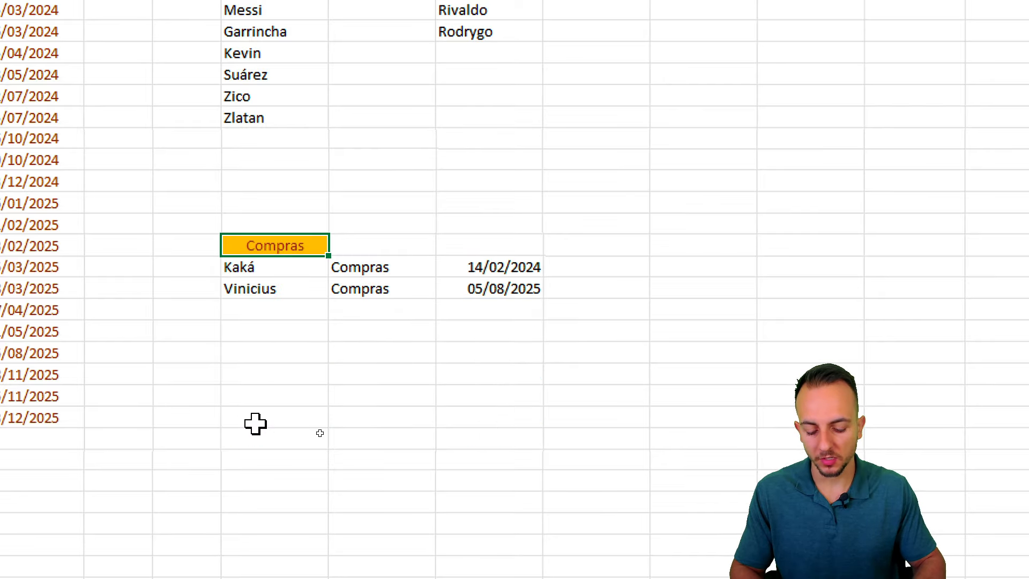
text(Vendas)
key(Return)
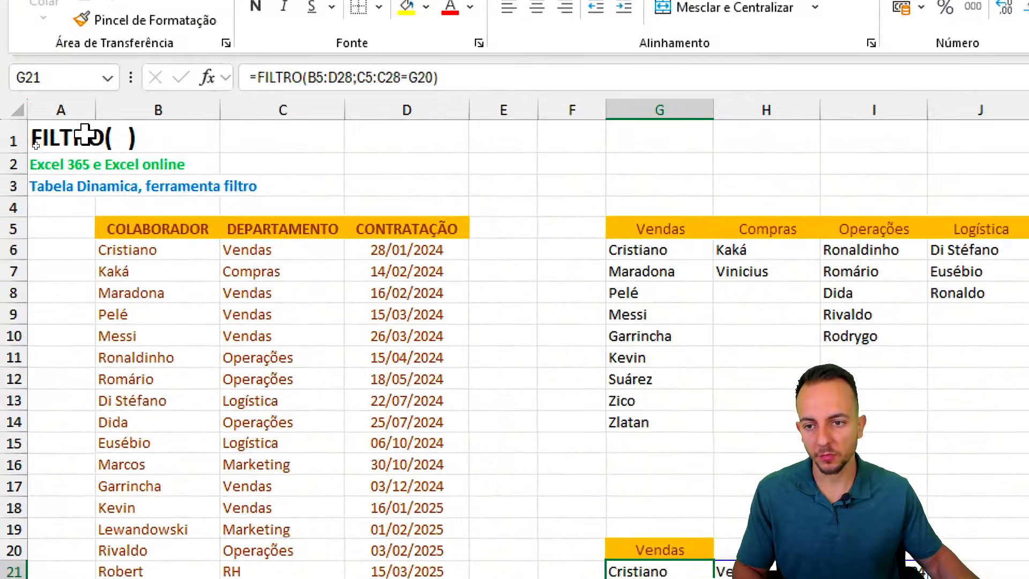
drag(83, 207, 19, 293)
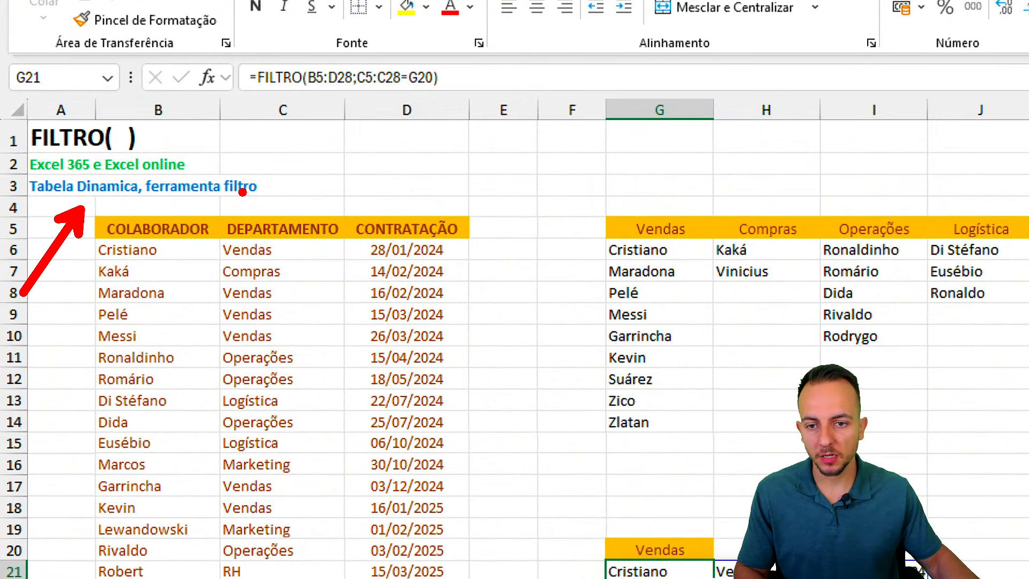
drag(236, 169, 310, 135)
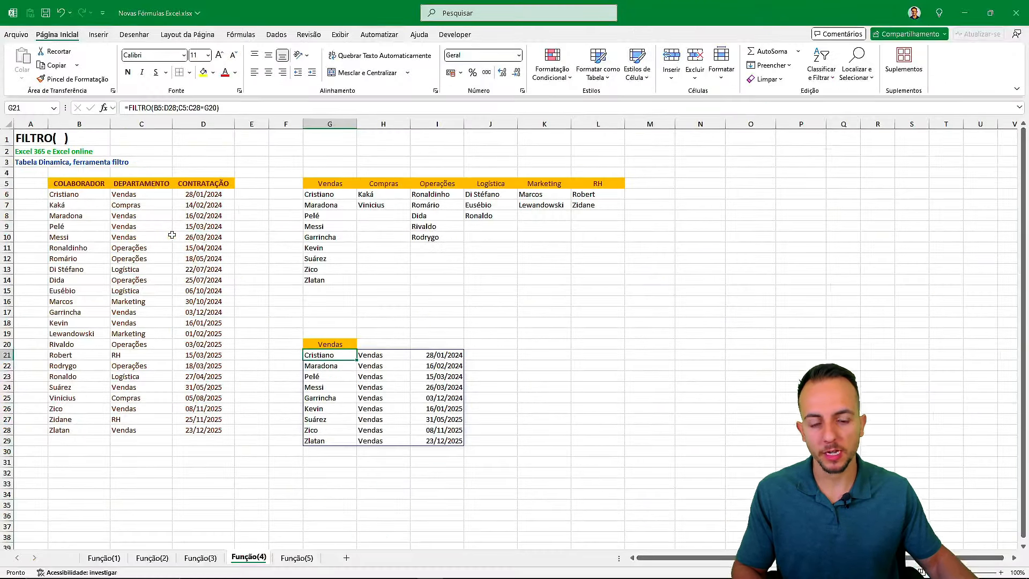
Switch to the Função(5) sheet and select the first empty CUSTO cell of the VENDAS table
key(ctrl+Page_Down)
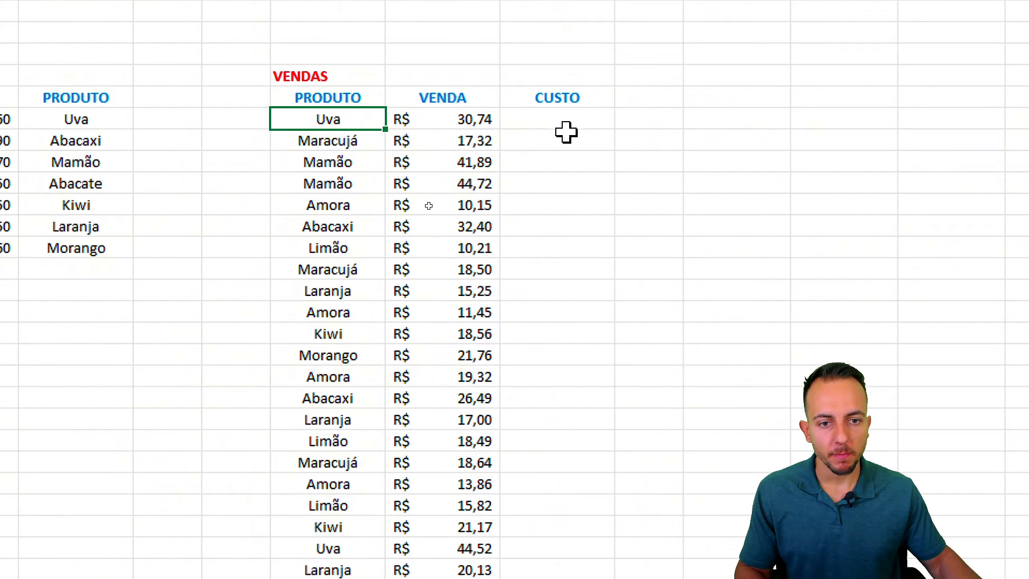
click(809, 128)
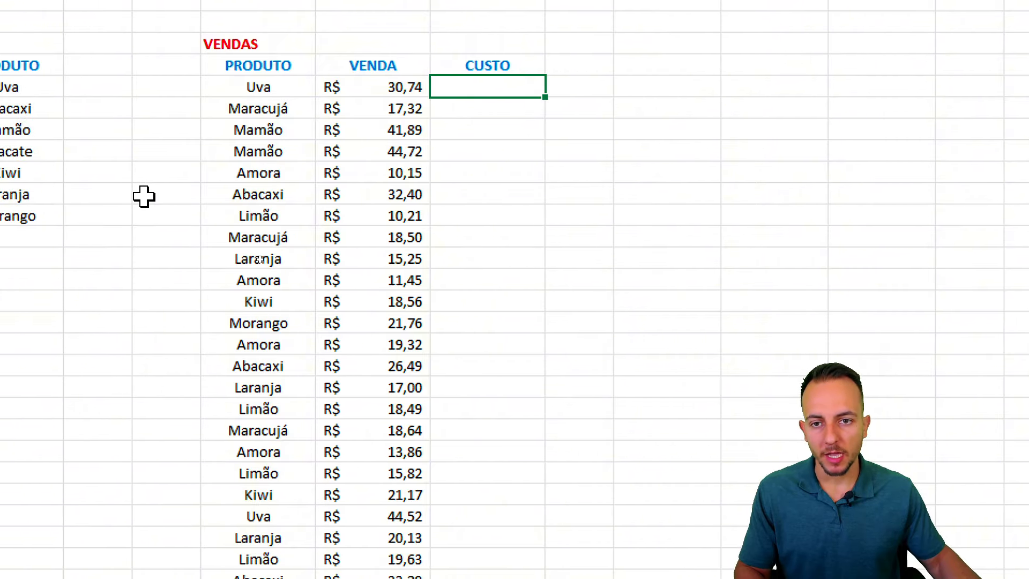
mouse_move(213, 68)
mouse_down()
mouse_move(303, 239)
mouse_move(340, 268)
mouse_move(516, 170)
mouse_up()
mouse_move(471, 182)
mouse_down()
mouse_move(492, 173)
mouse_move(547, 200)
mouse_up()
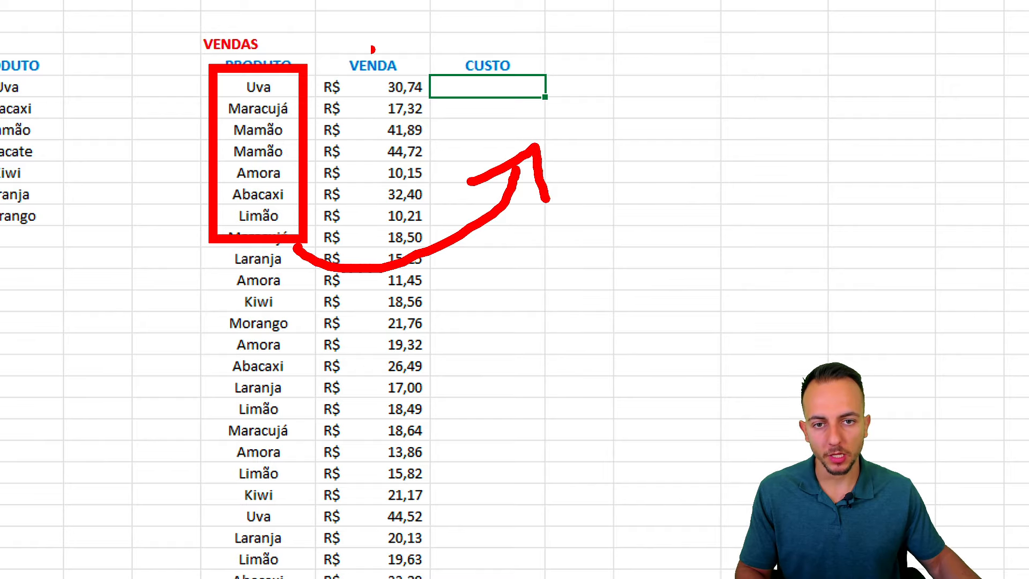
drag(373, 50, 347, 55)
mouse_move(497, 33)
mouse_down()
mouse_move(482, 97)
mouse_move(496, 29)
mouse_up()
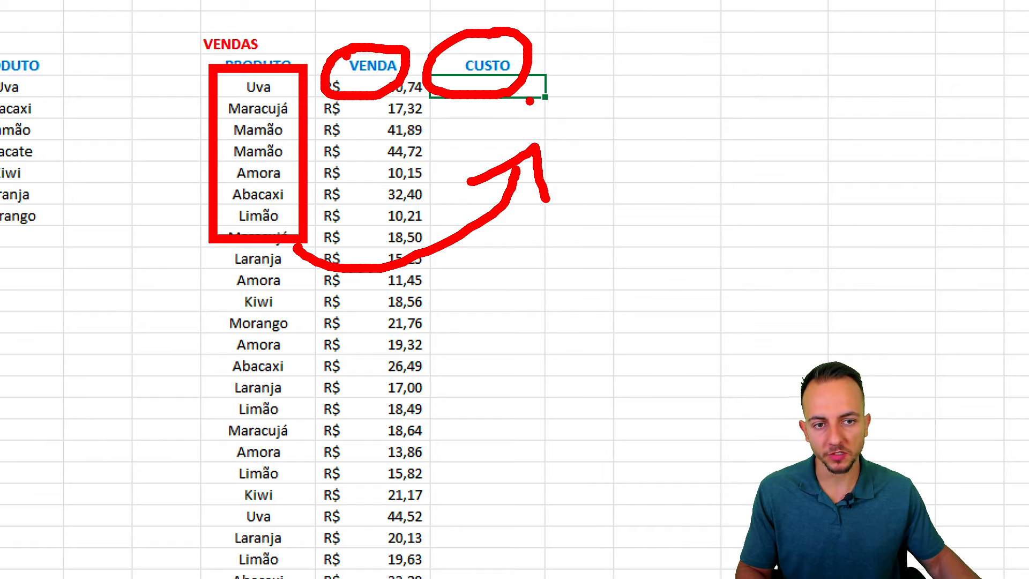
drag(529, 101, 575, 139)
key(Escape)
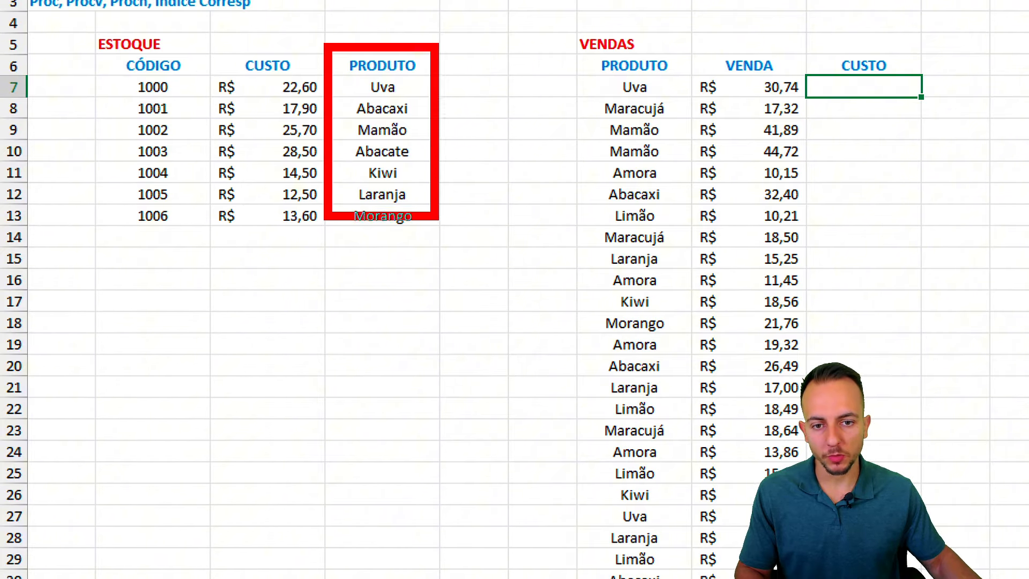
drag(325, 236, 328, 244)
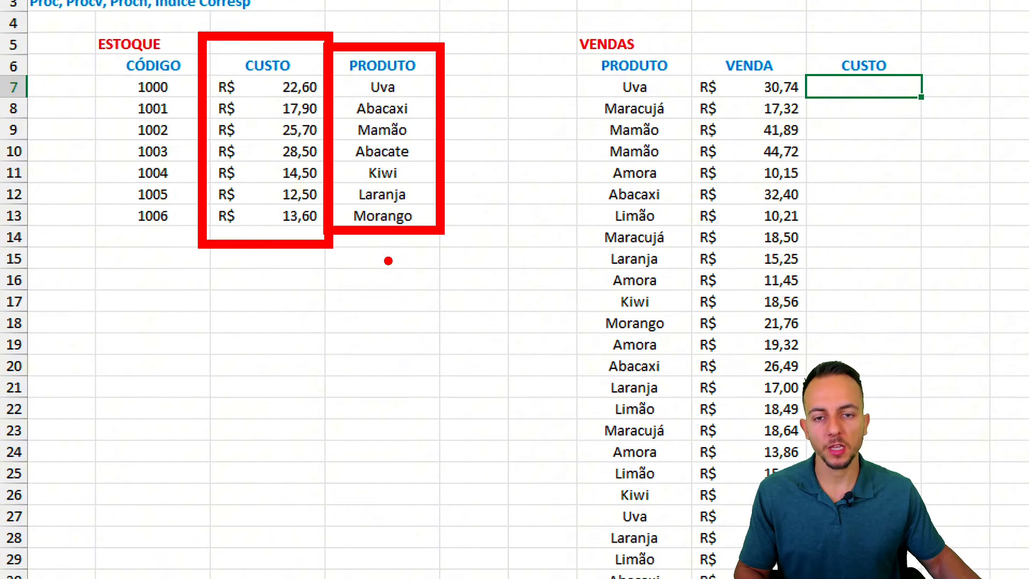
key(Escape)
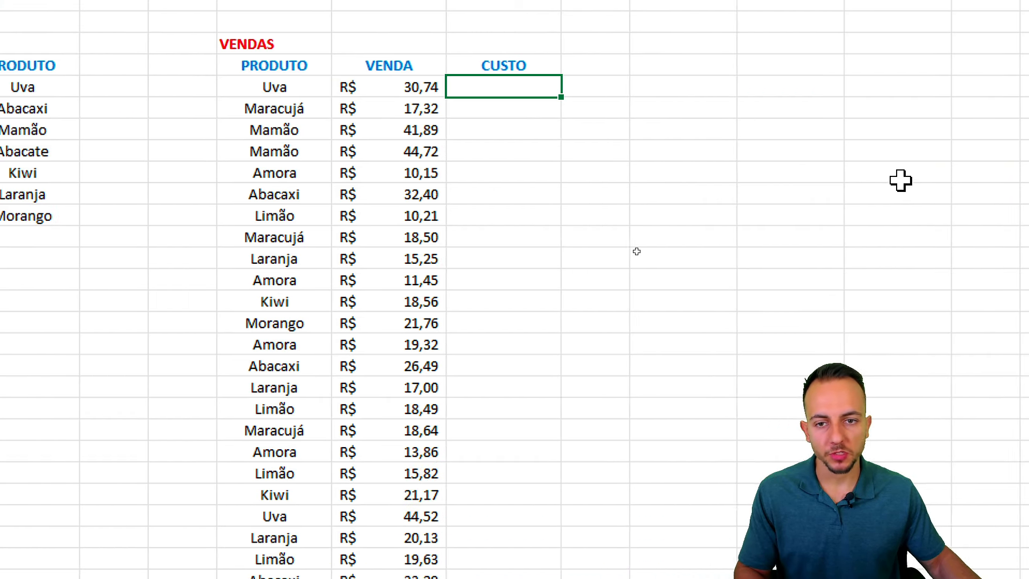
click(258, 110)
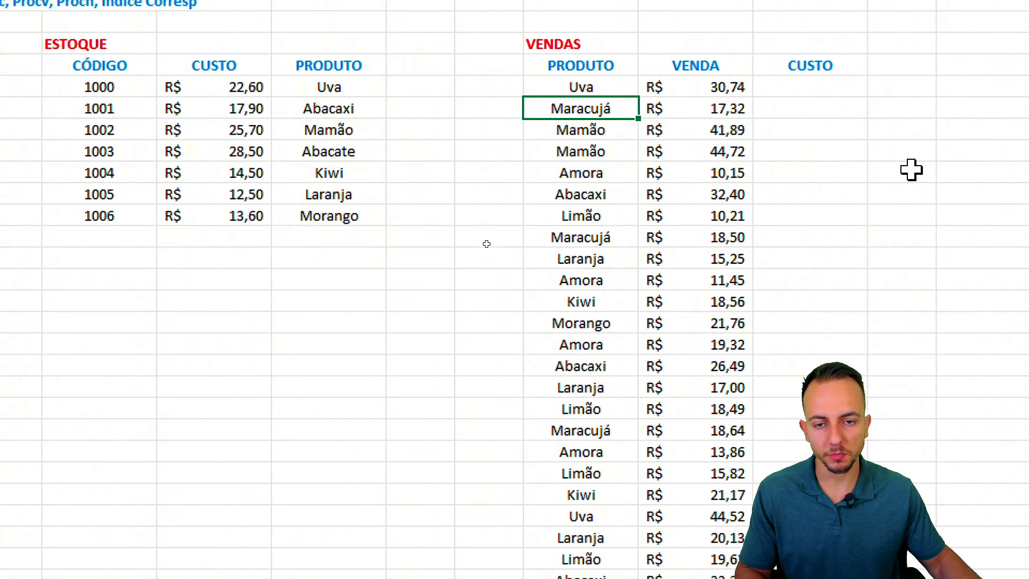
click(454, 91)
key(ctrl+2)
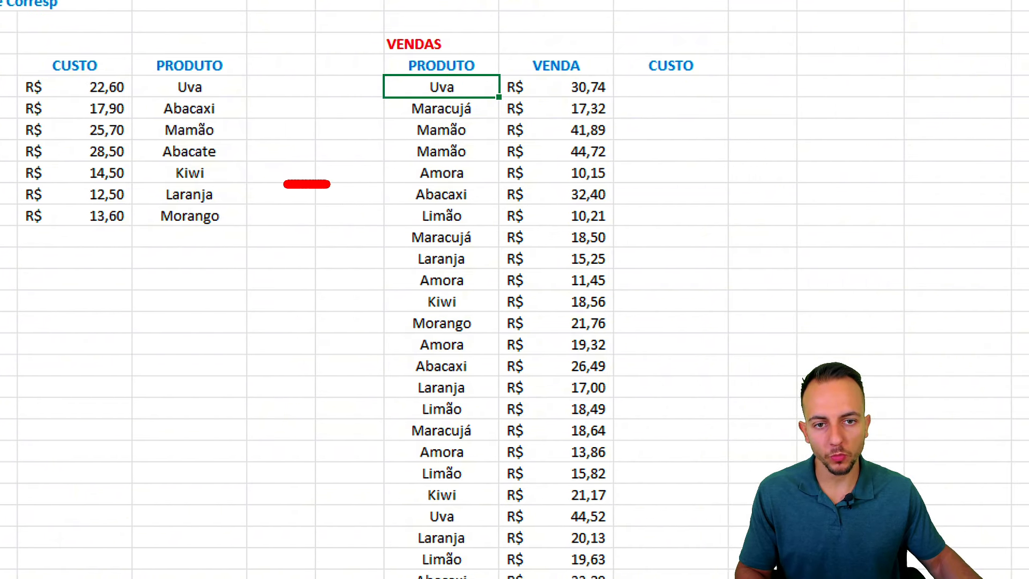
drag(455, 60, 433, 53)
key(e)
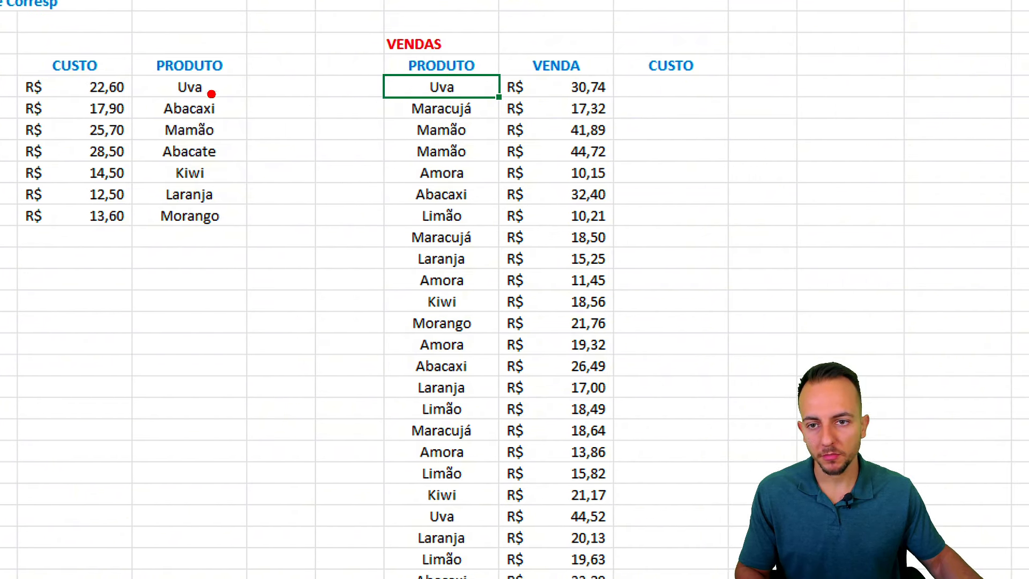
drag(228, 208, 227, 76)
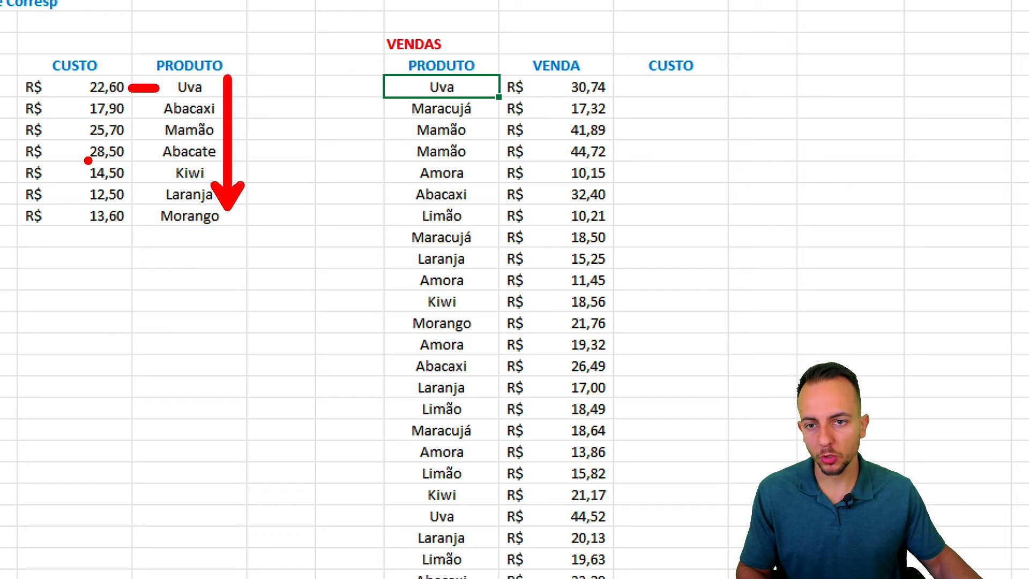
key(Escape)
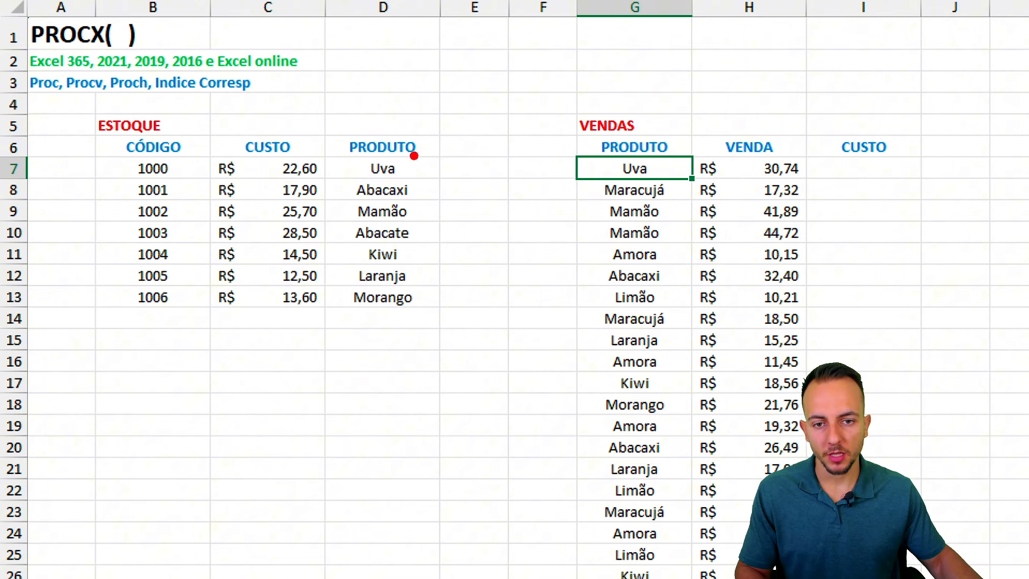
drag(321, 135, 435, 320)
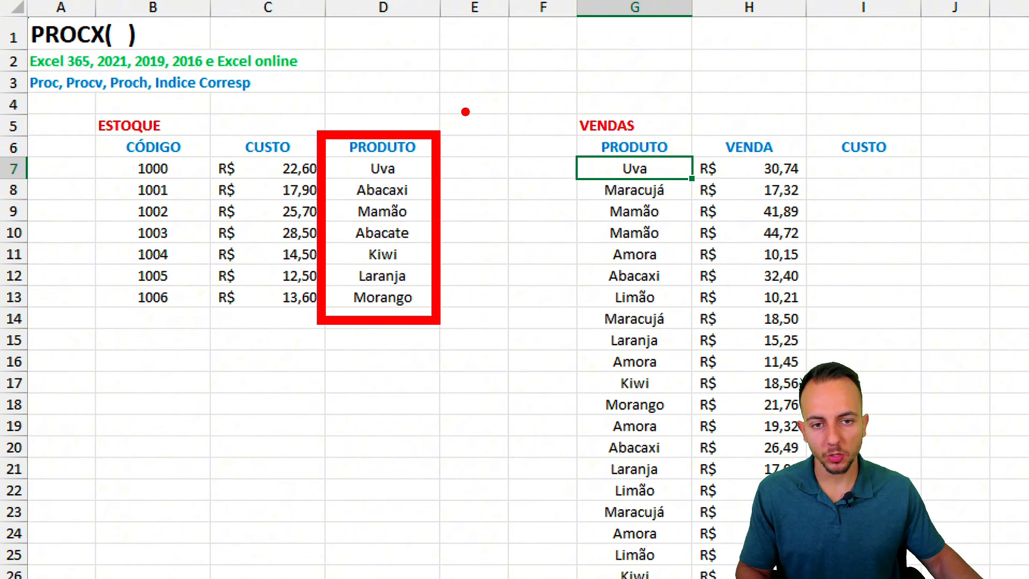
drag(467, 113, 324, 88)
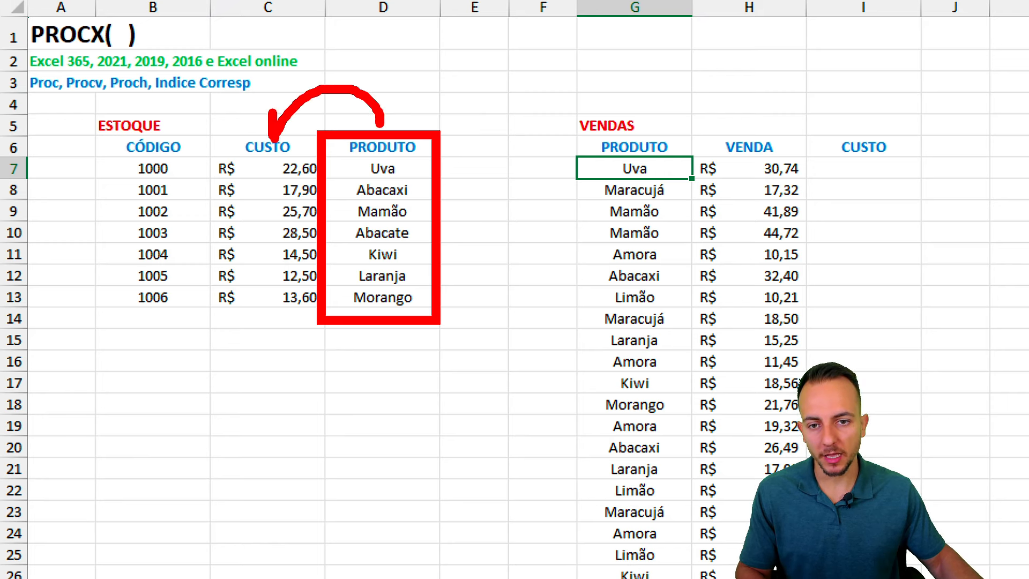
drag(383, 127, 470, 104)
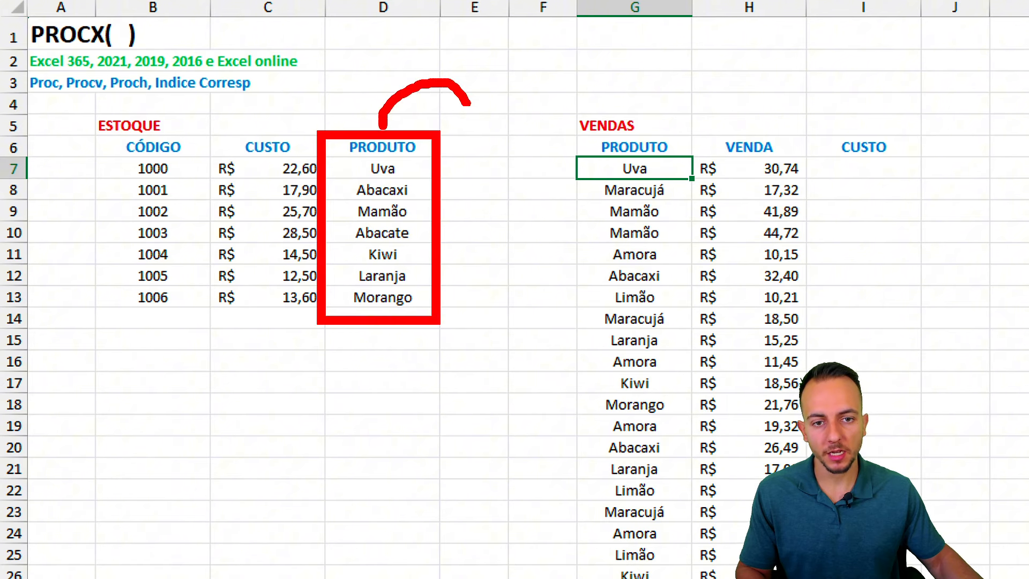
mouse_move(467, 165)
mouse_down()
mouse_move(497, 252)
mouse_move(490, 333)
mouse_up()
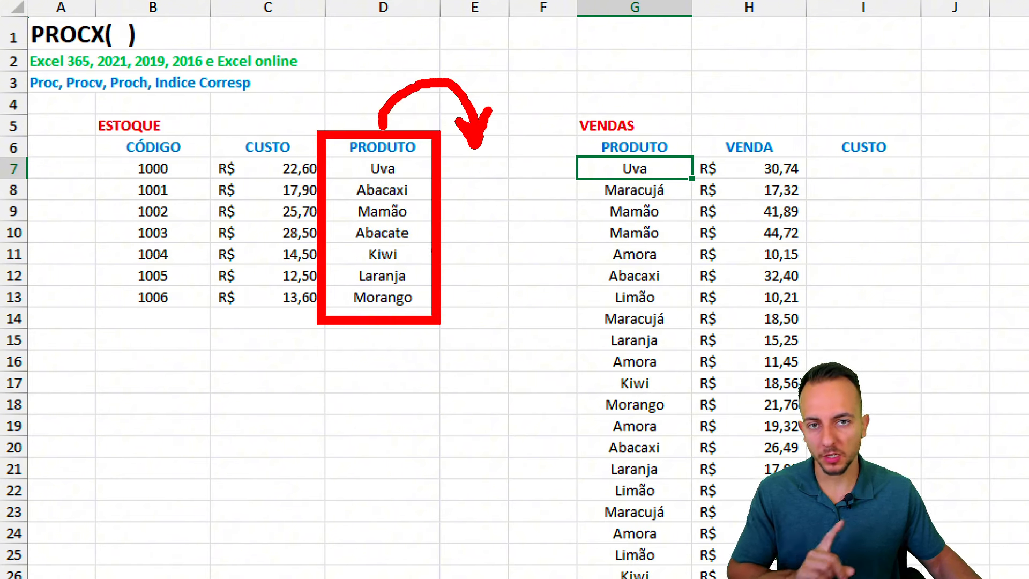
mouse_move(490, 158)
mouse_down()
mouse_move(541, 189)
mouse_move(456, 194)
mouse_up()
key(ctrl+z)
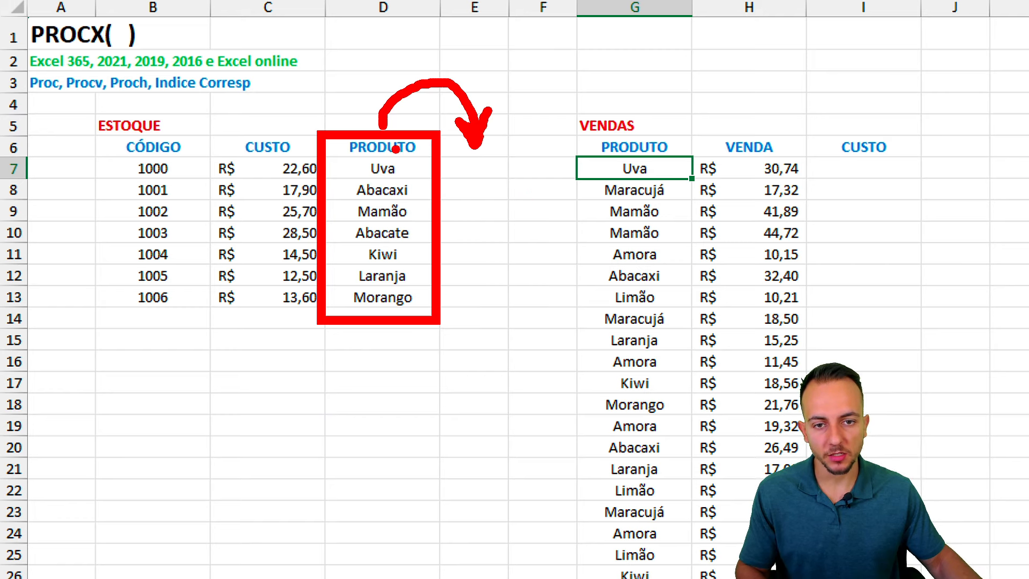
key(ctrl+z)
drag(378, 95, 271, 106)
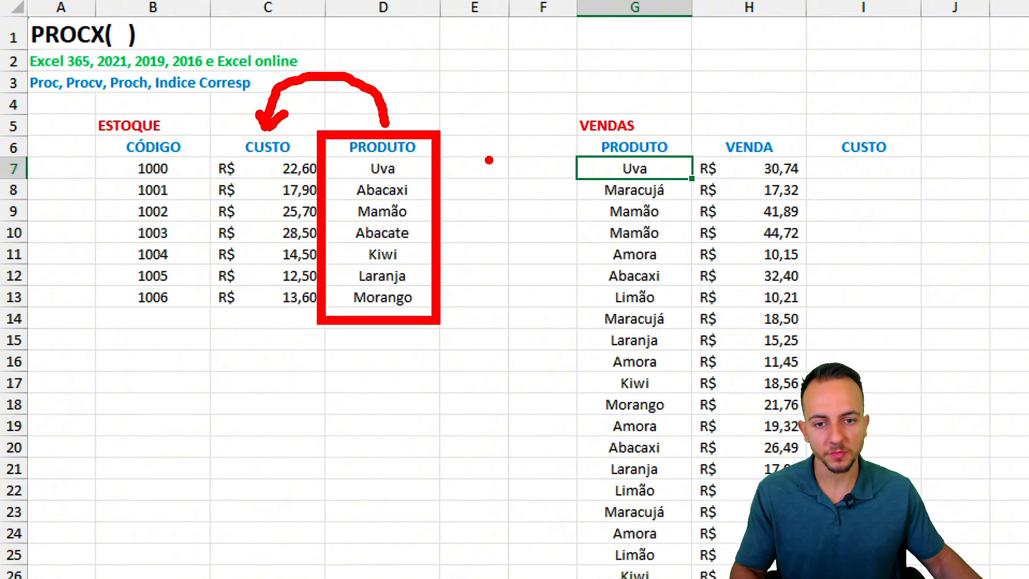
key(Escape)
Start a PROCX formula in I7 with G7 as the lookup value and the ESTOQUE PRODUTO range D6:D13 as the lookup array
click(890, 167)
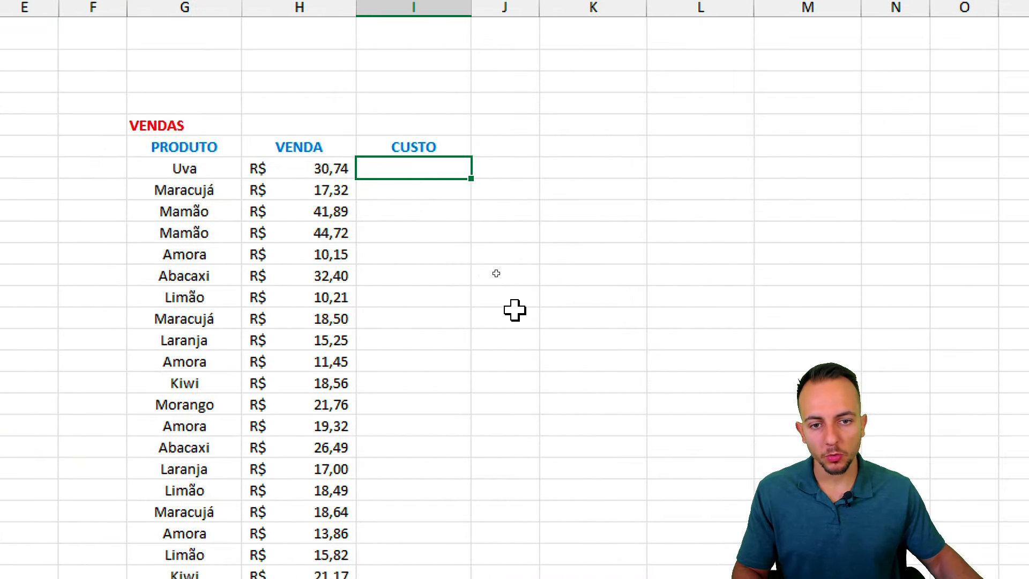
text(=procx)
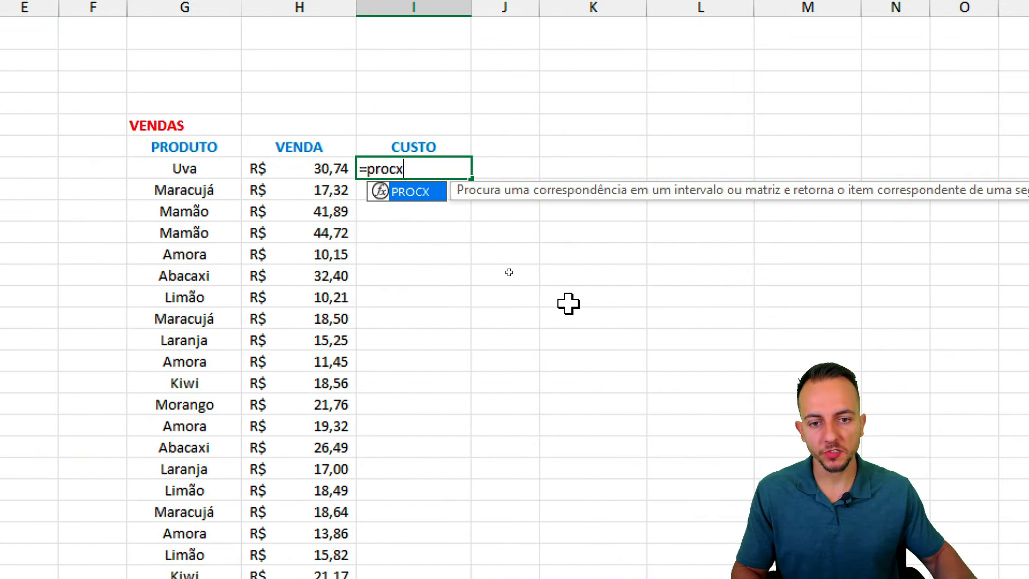
double_click(424, 192)
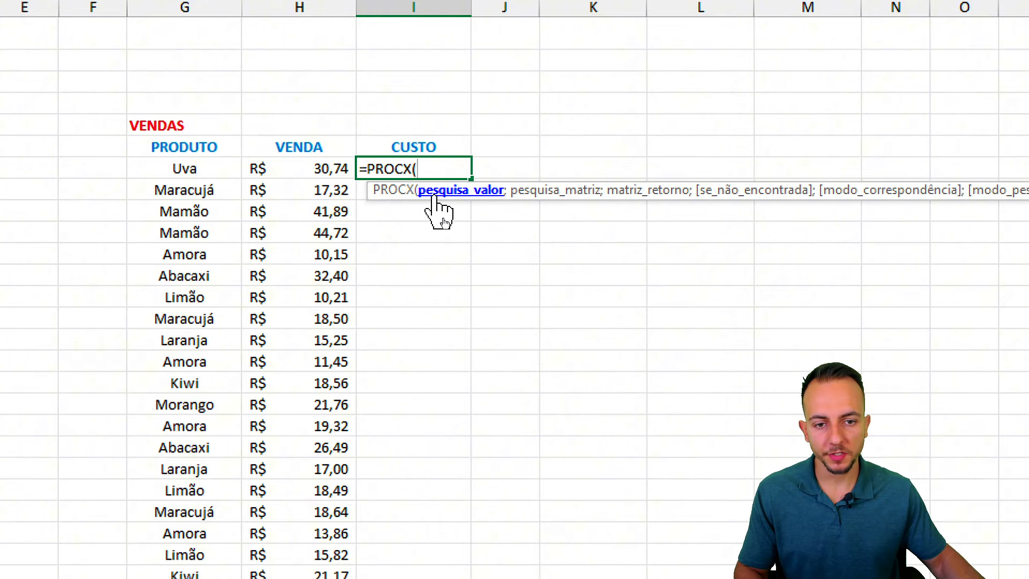
click(202, 170)
text(;)
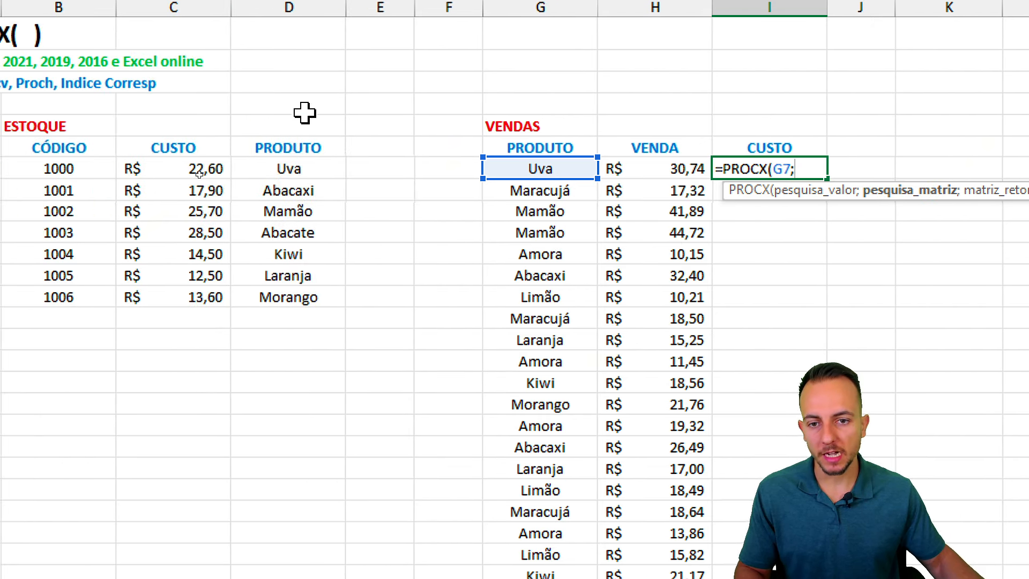
drag(289, 142, 301, 290)
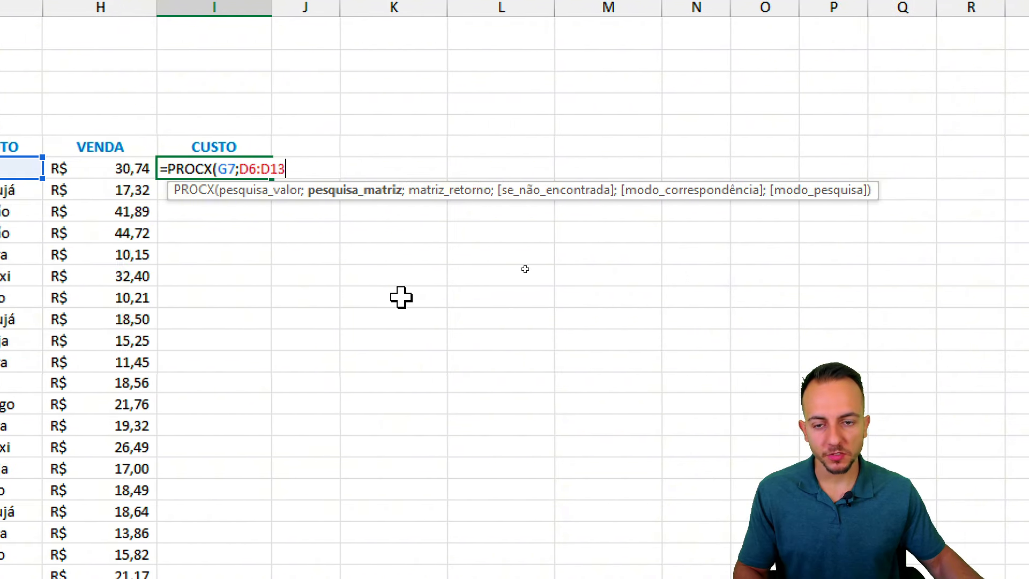
drag(384, 265, 353, 360)
drag(360, 305, 405, 304)
drag(437, 256, 460, 300)
drag(440, 259, 440, 349)
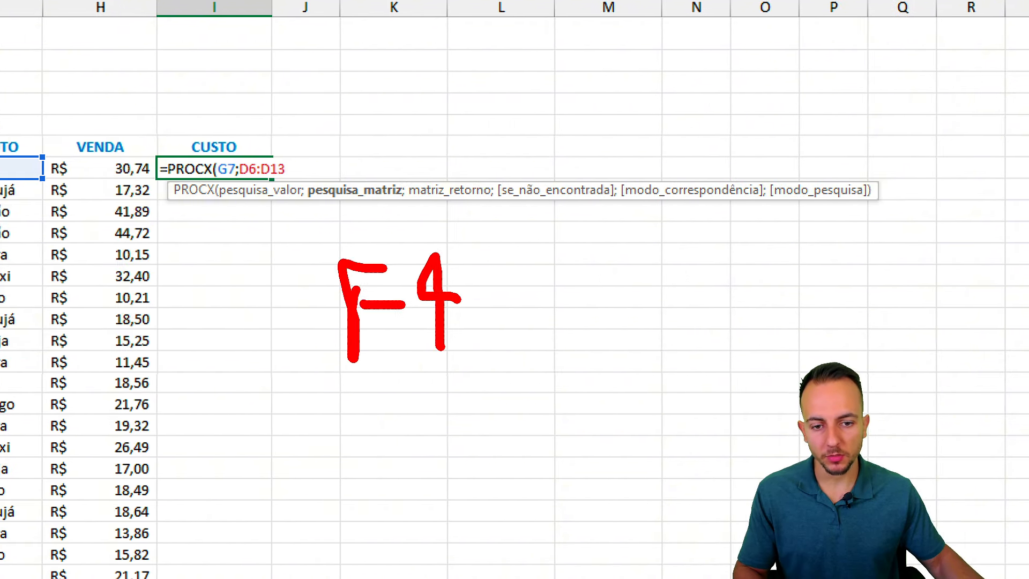
mouse_move(302, 153)
mouse_down()
mouse_move(216, 197)
mouse_move(272, 147)
mouse_up()
key(Escape)
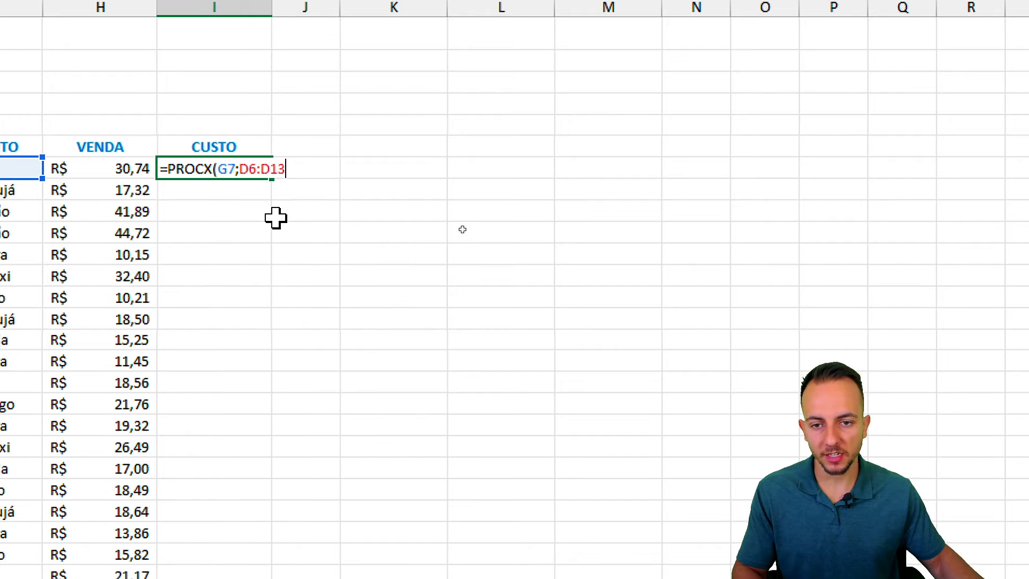
Lock the lookup array D6:D13 in the I7 formula as the absolute reference $D$6:$D$13
key(F4)
drag(290, 188, 345, 276)
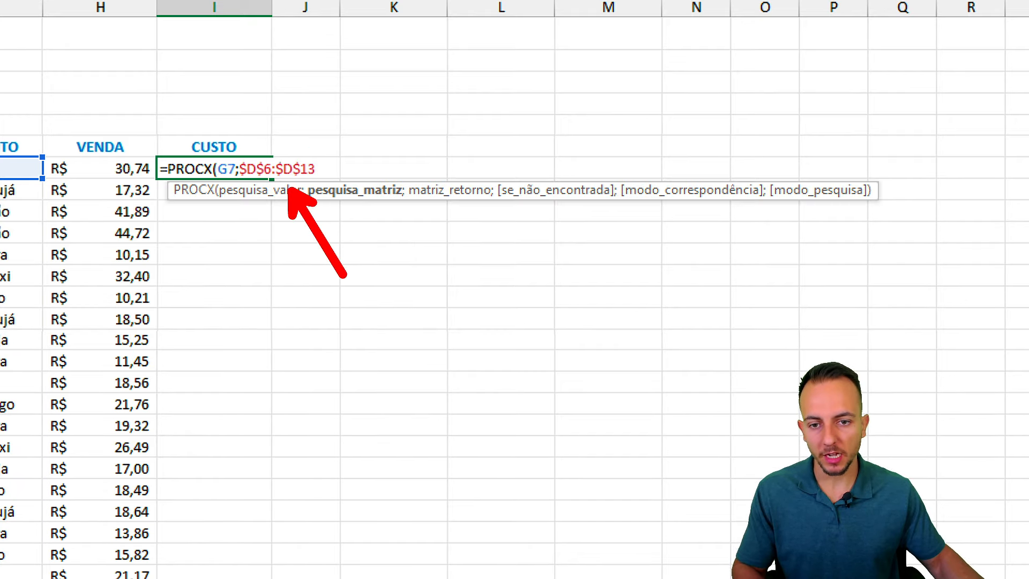
mouse_move(439, 290)
mouse_down()
mouse_move(443, 379)
mouse_move(345, 385)
mouse_up()
drag(400, 267, 422, 408)
key(Escape)
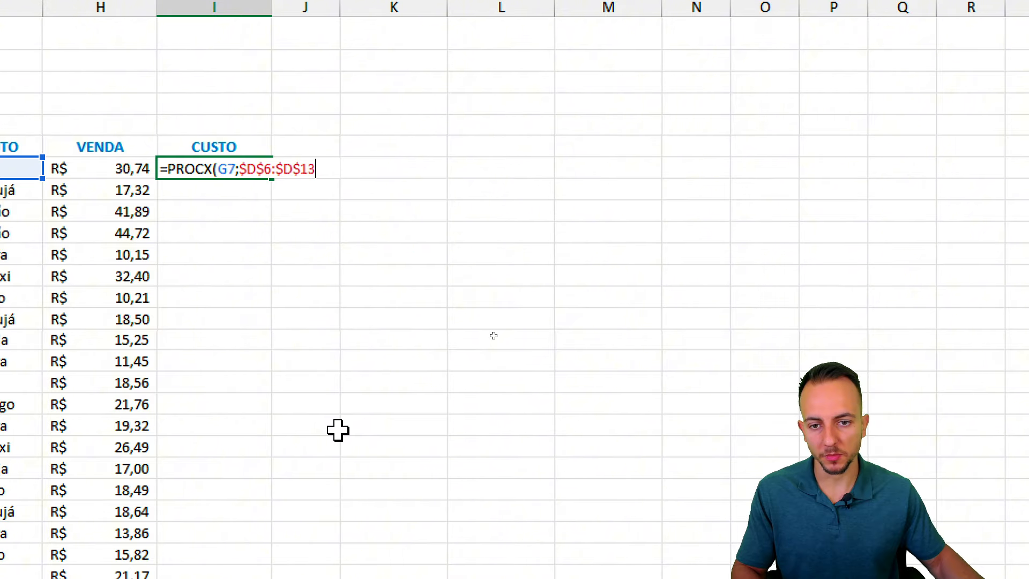
Add the ESTOQUE CUSTO range as the absolute return array $C$6:$C$13 and enter the PROCX formula in I7
text(;)
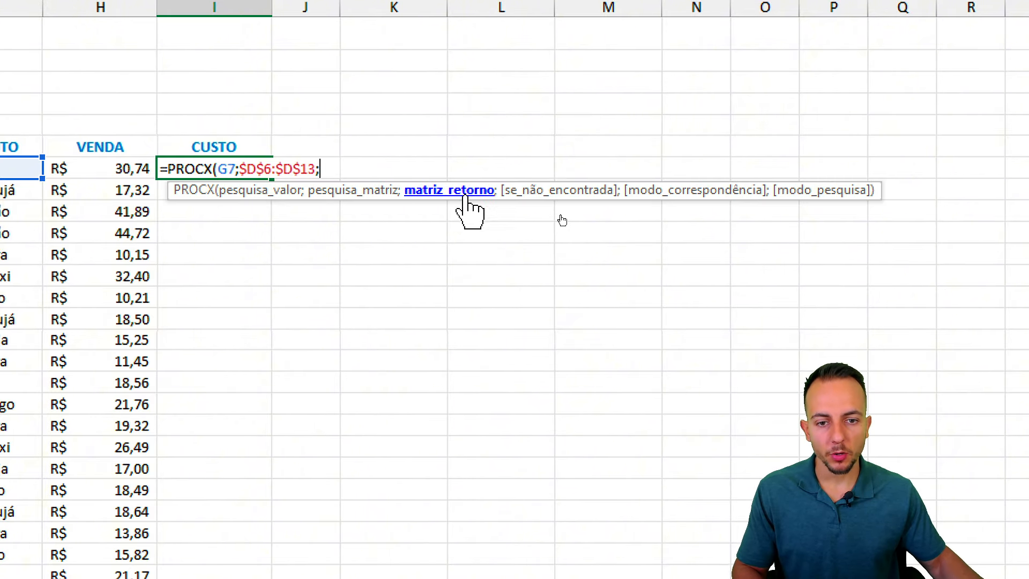
drag(271, 146, 271, 299)
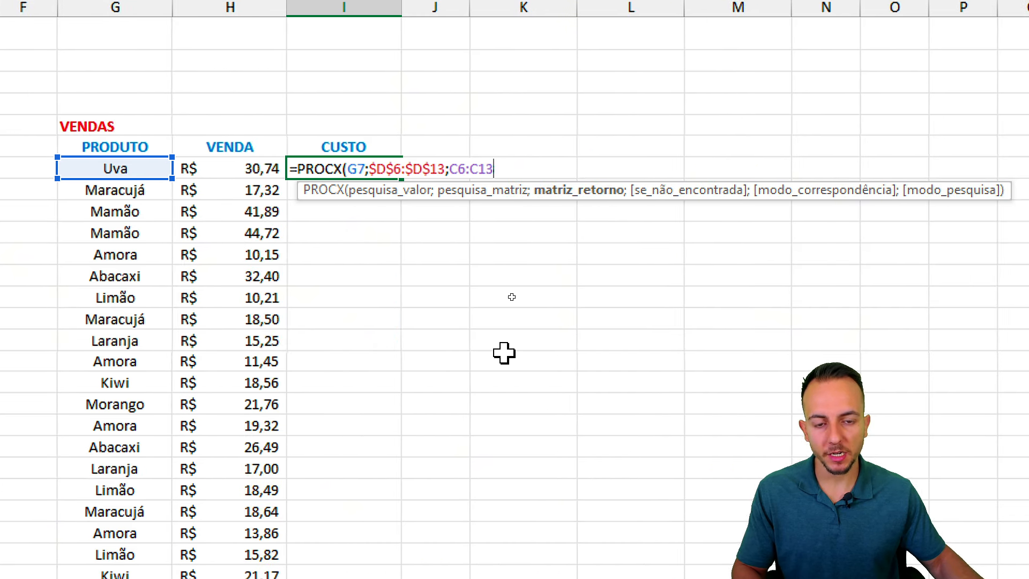
key(F4)
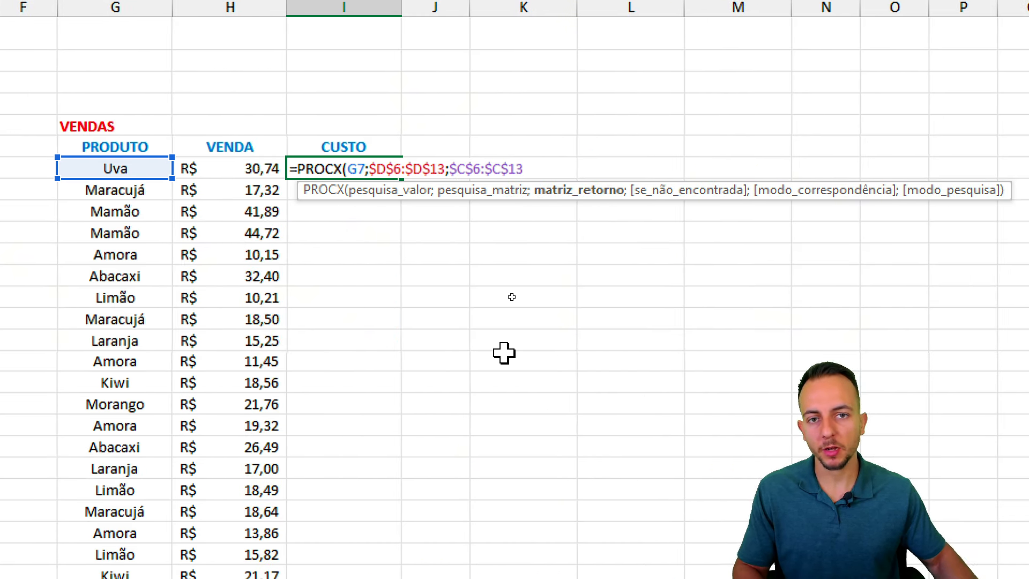
key(Return)
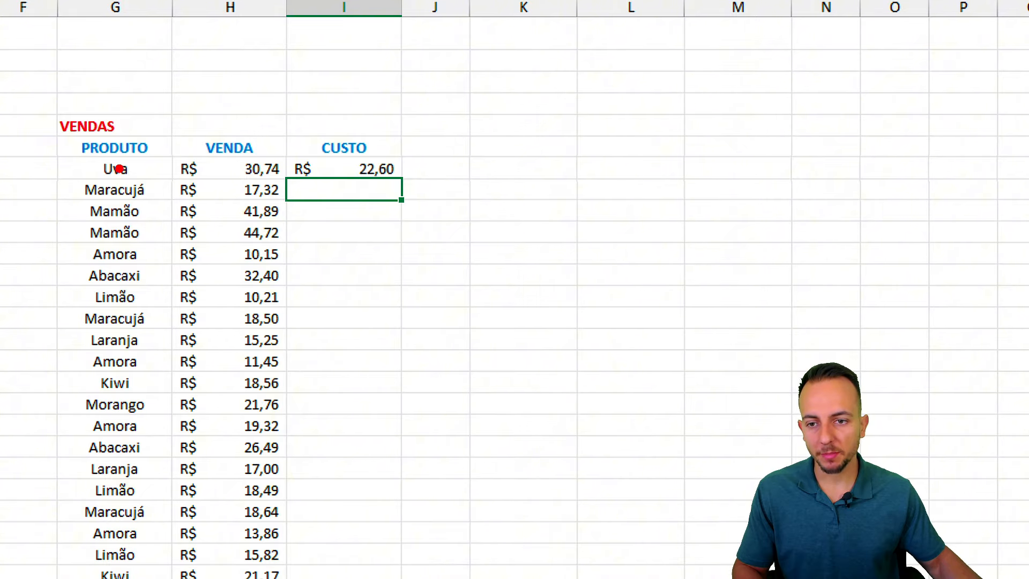
drag(76, 150, 153, 183)
drag(317, 144, 418, 197)
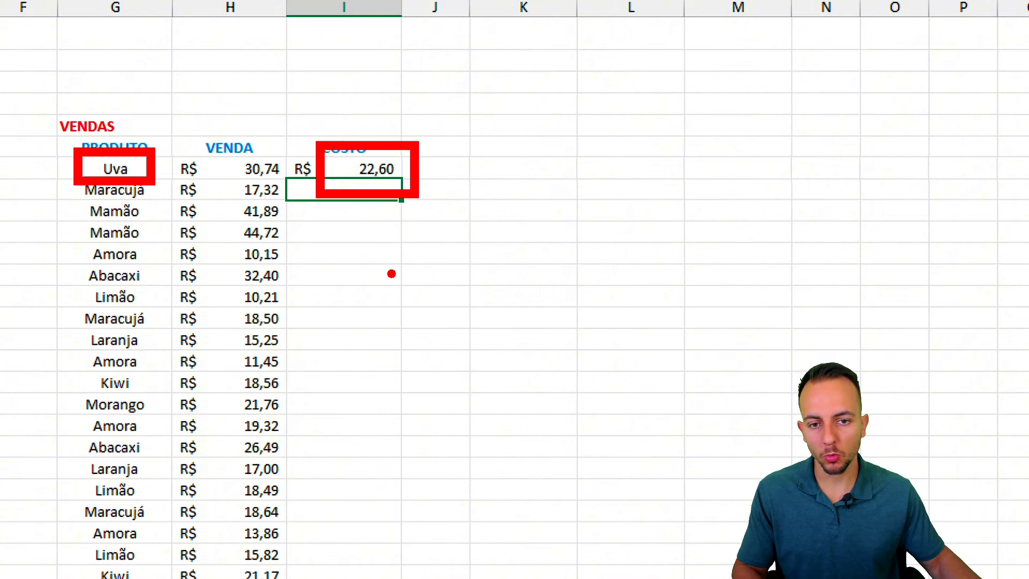
key(Escape)
Test the I7 lookup by changing the product in G7 to Kiwi, and undo the change
scroll(189, 246, left, 5)
click(509, 166)
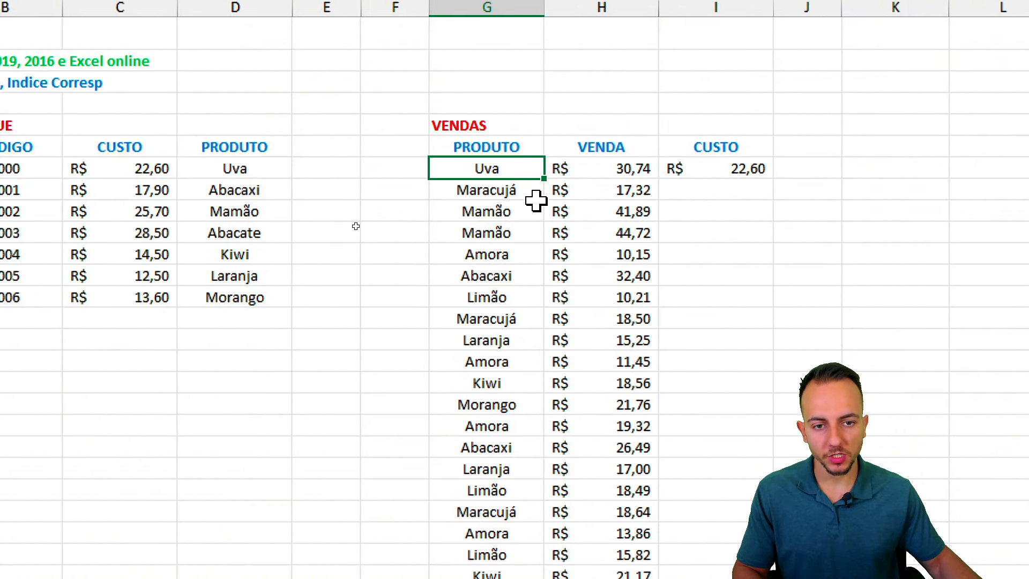
text(Kiwi)
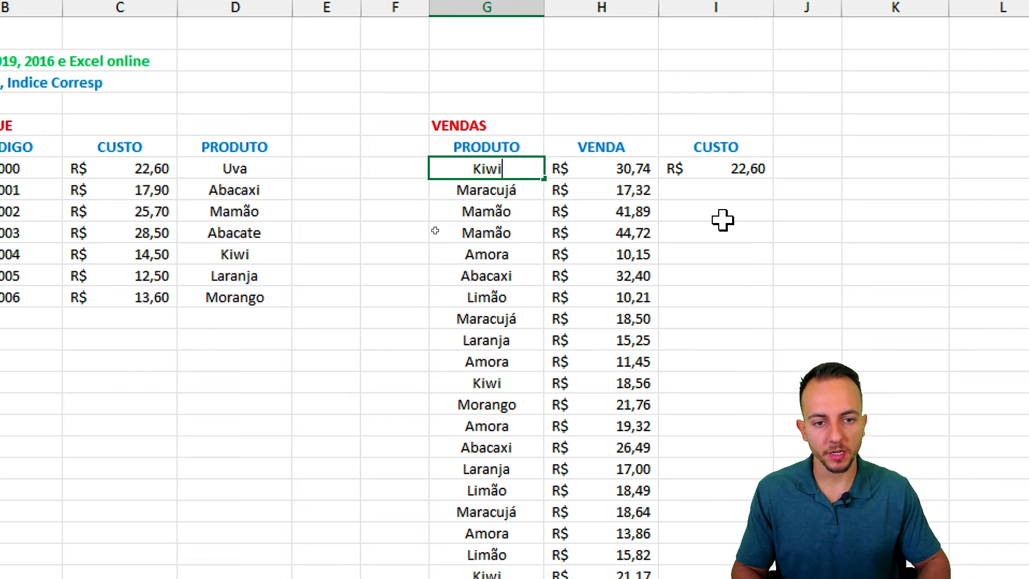
key(ctrl+Return)
drag(780, 136, 740, 133)
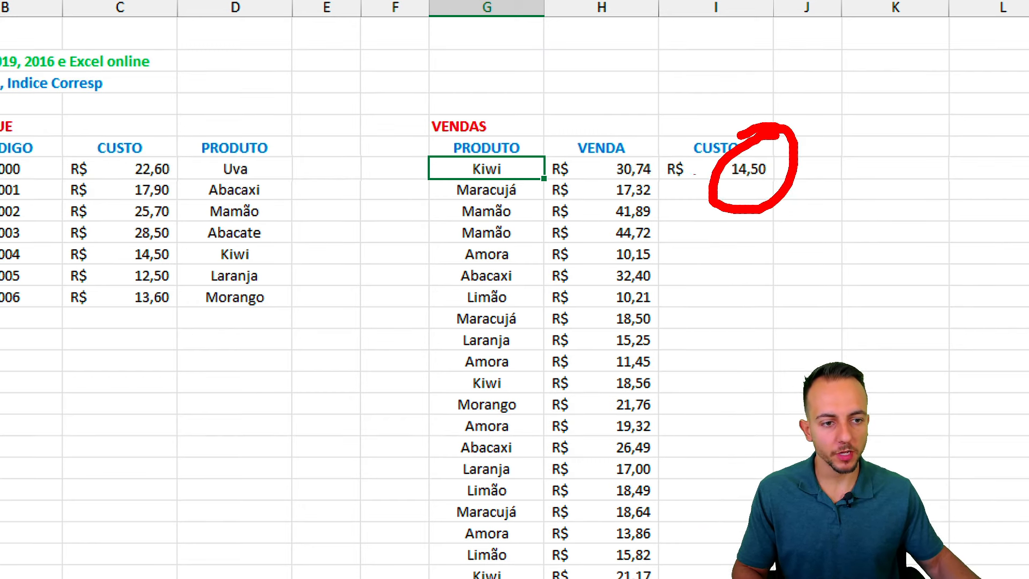
key(Escape)
key(ctrl+z)
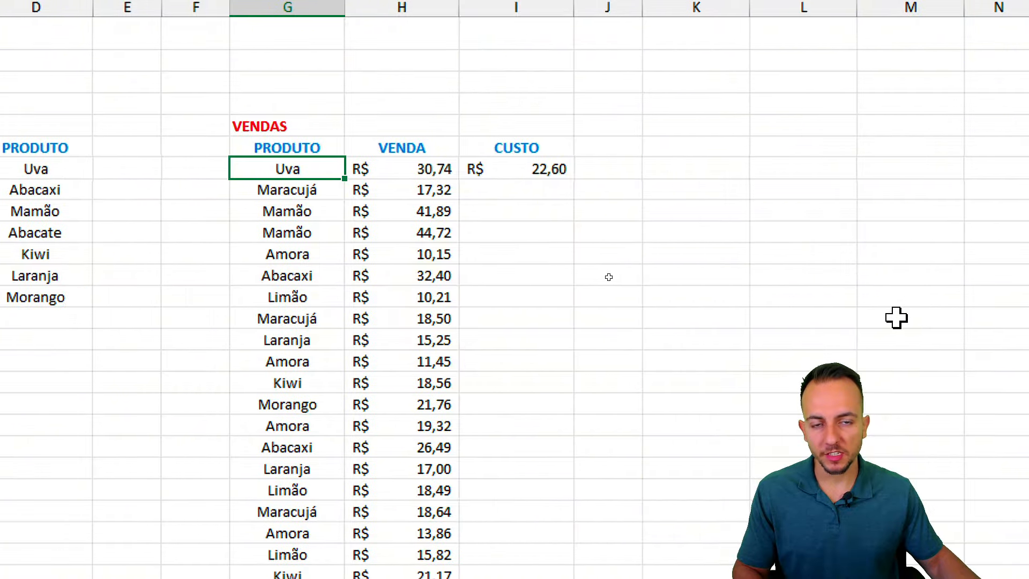
Fill the PROCX formula from I7 down the whole CUSTO column of the VENDAS table
click(544, 168)
key(ctrl+2)
mouse_move(584, 156)
mouse_down()
mouse_move(613, 200)
mouse_move(555, 173)
mouse_up()
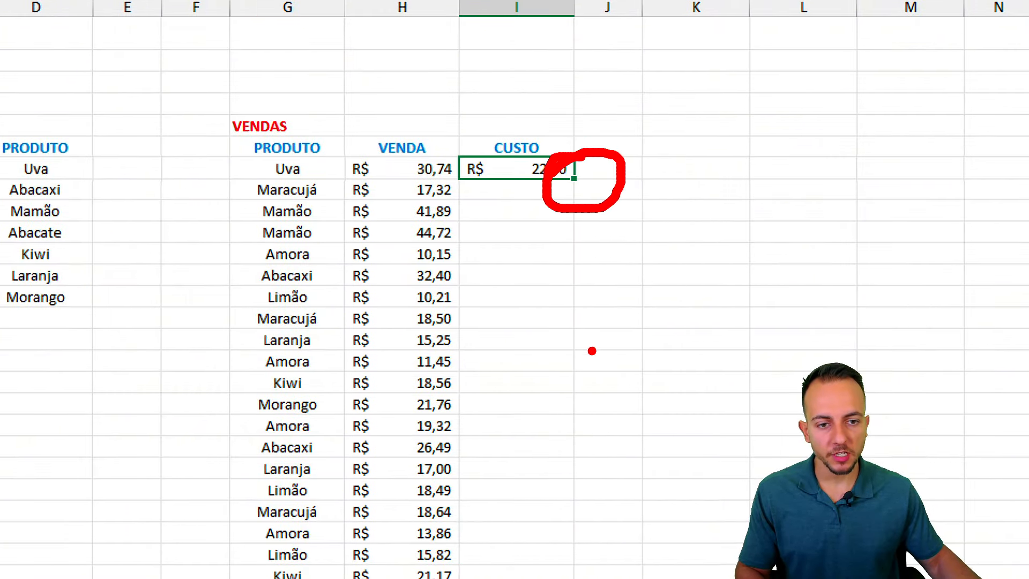
drag(591, 350, 592, 247)
key(Escape)
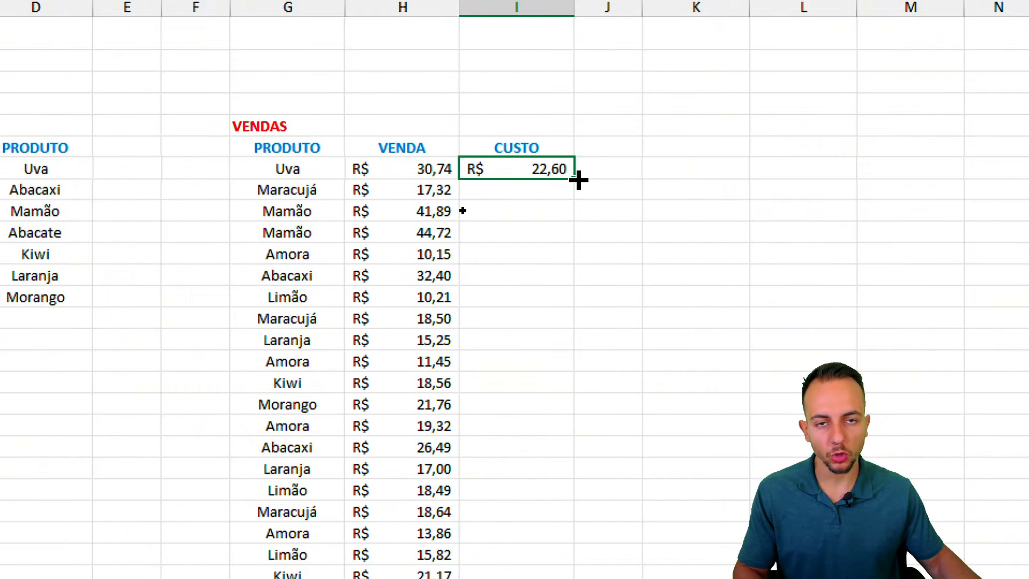
double_click(577, 180)
click(535, 225)
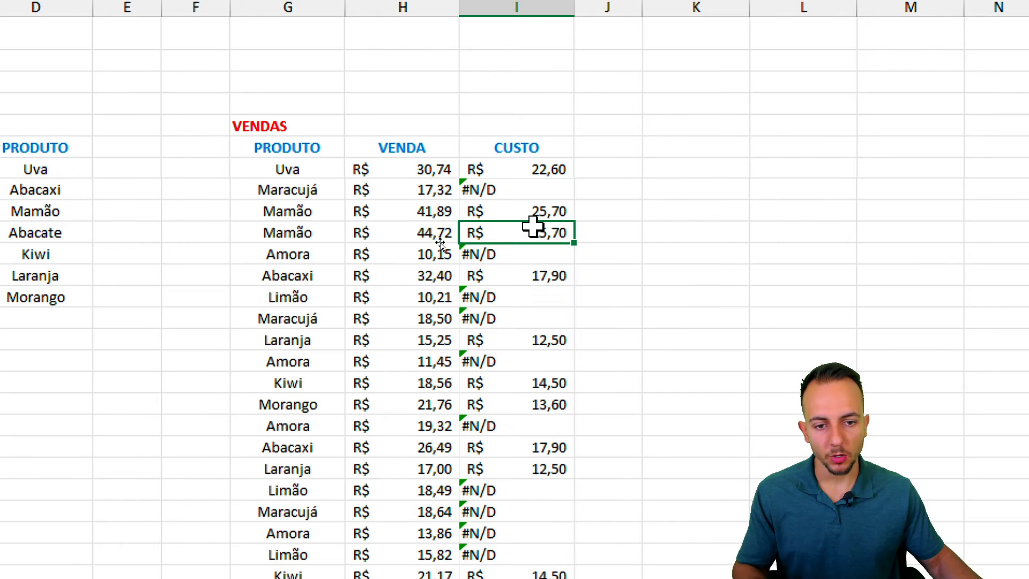
Examine the filled CUSTO column for products missing from ESTOQUE, comparing the Maracujá and Amora rows with the stock list
scroll(525, 506, down, 4)
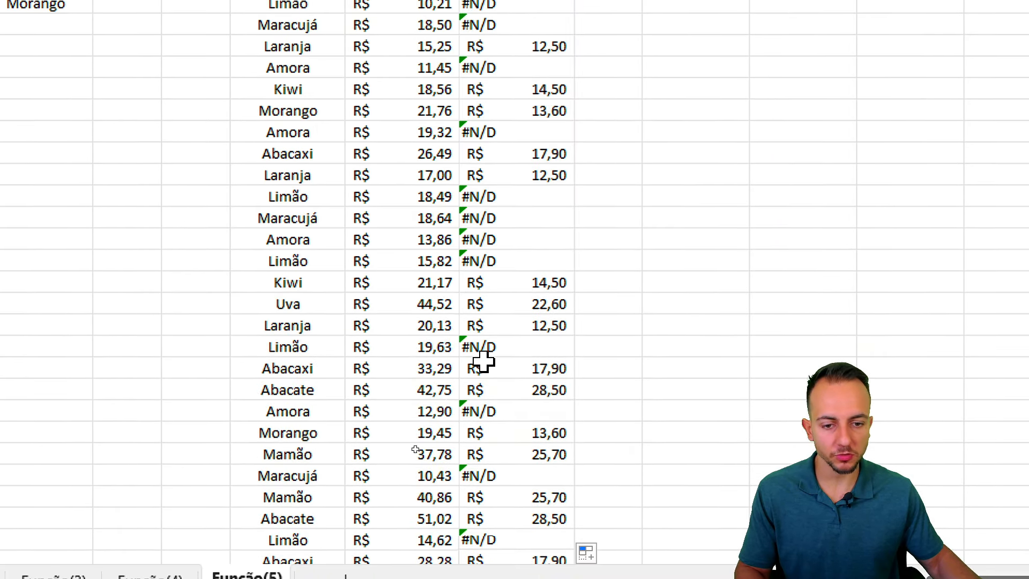
scroll(483, 378, down, 4)
scroll(483, 382, up, 4)
scroll(464, 67, up, 4)
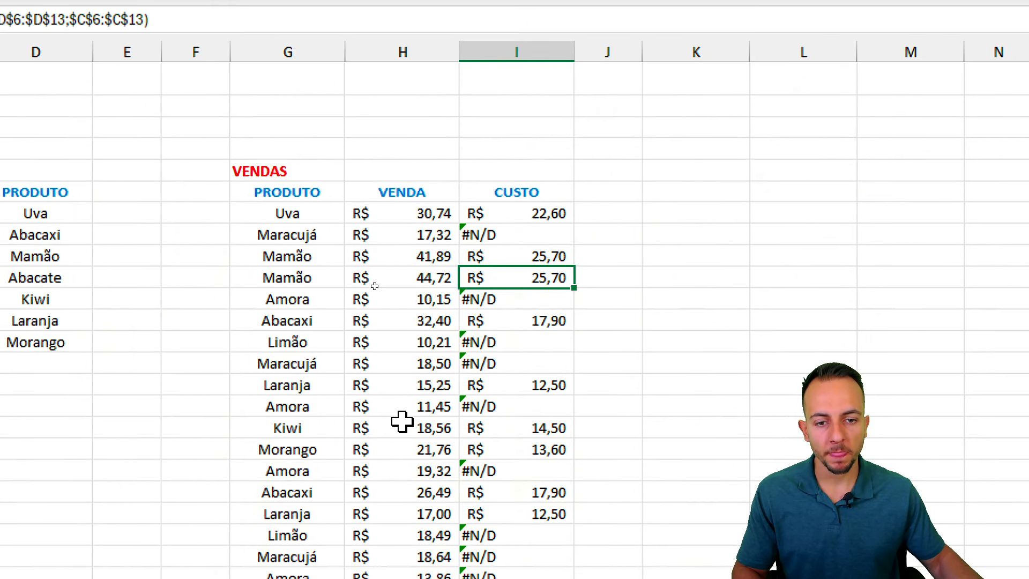
click(314, 234)
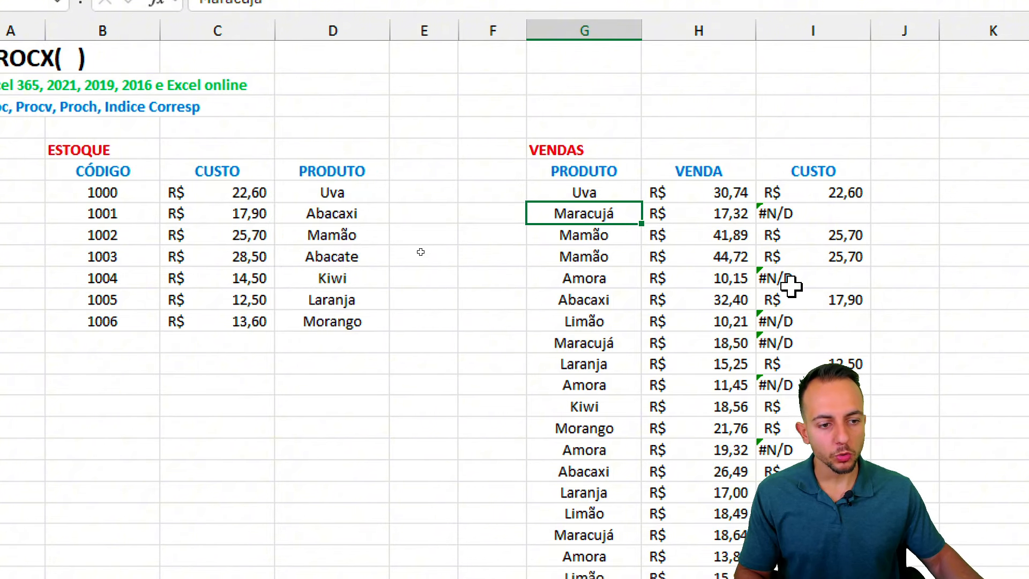
drag(790, 279, 631, 276)
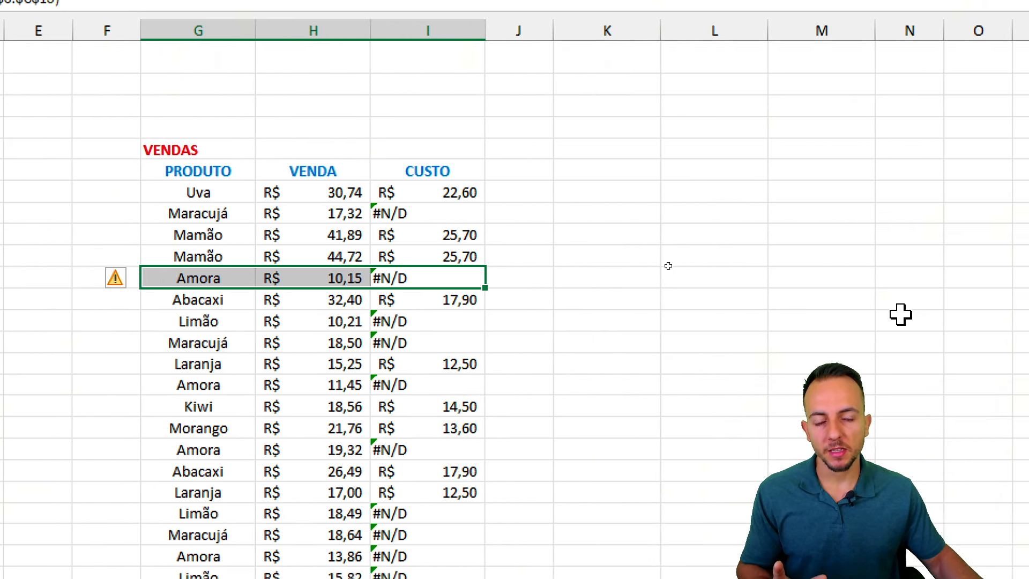
drag(457, 196, 433, 474)
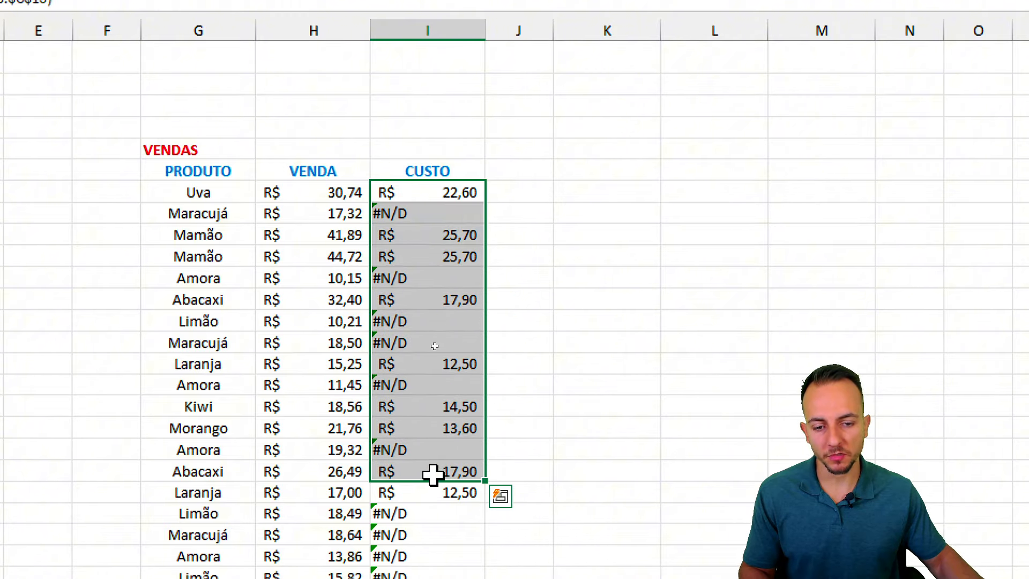
click(437, 211)
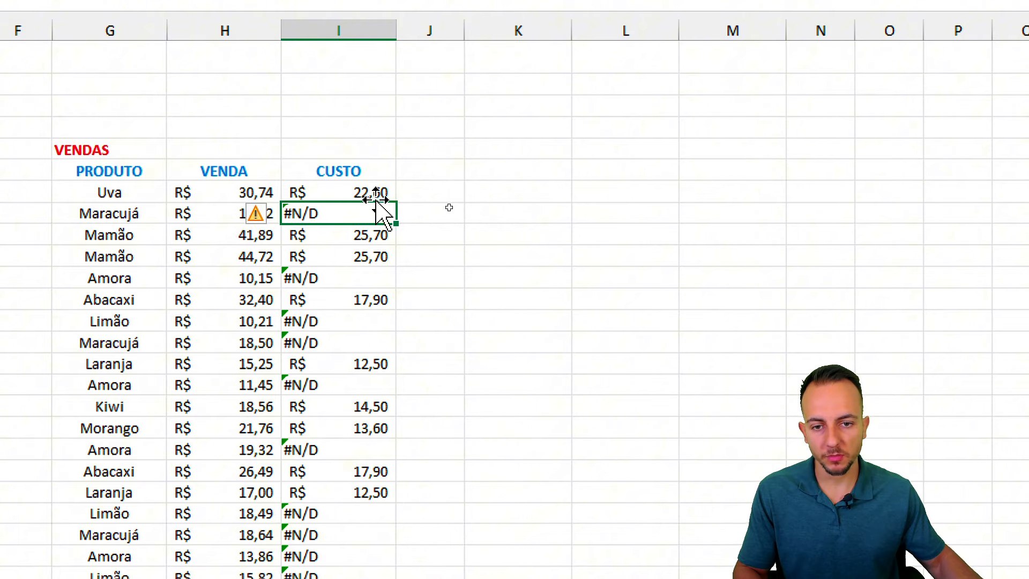
Add "Produto não existe" as the se_não_encontrada argument of the PROCX formula in I7
click(434, 191)
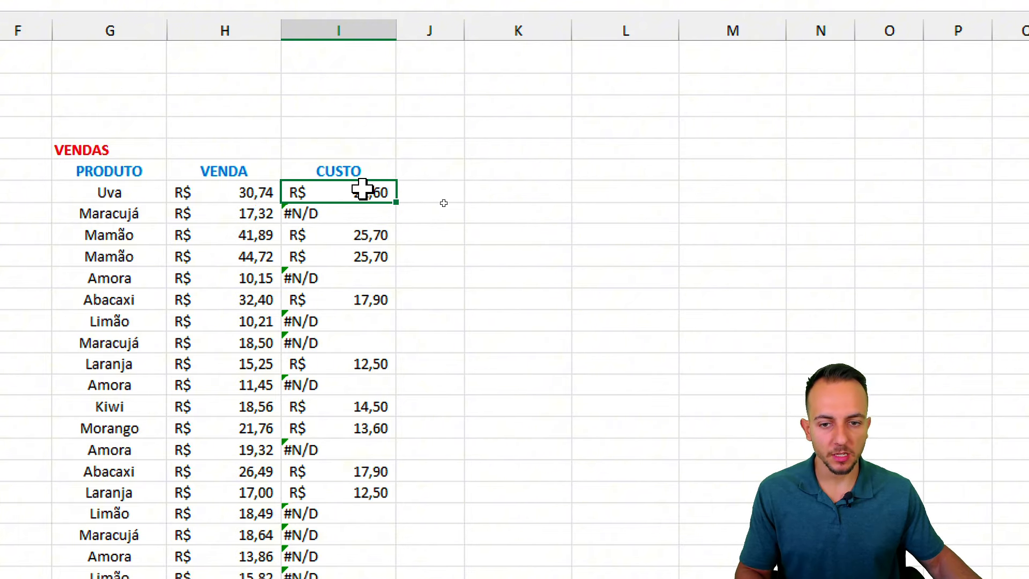
double_click(363, 188)
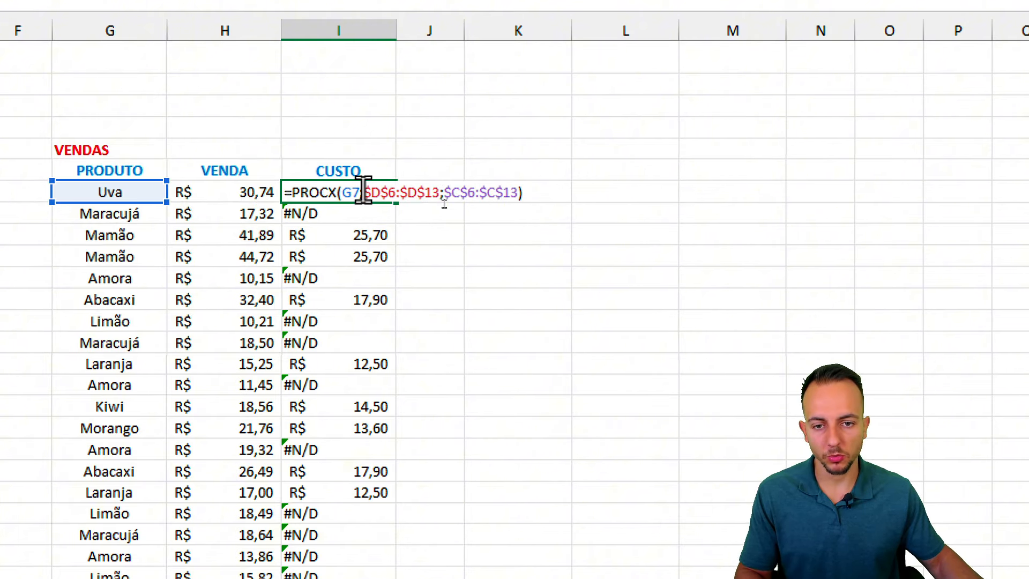
click(522, 192)
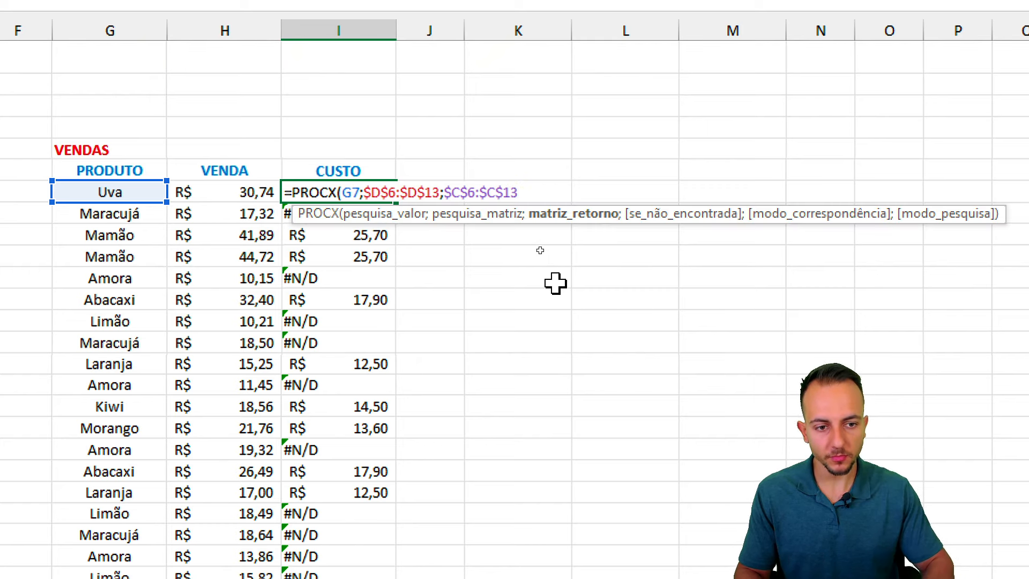
text(;)
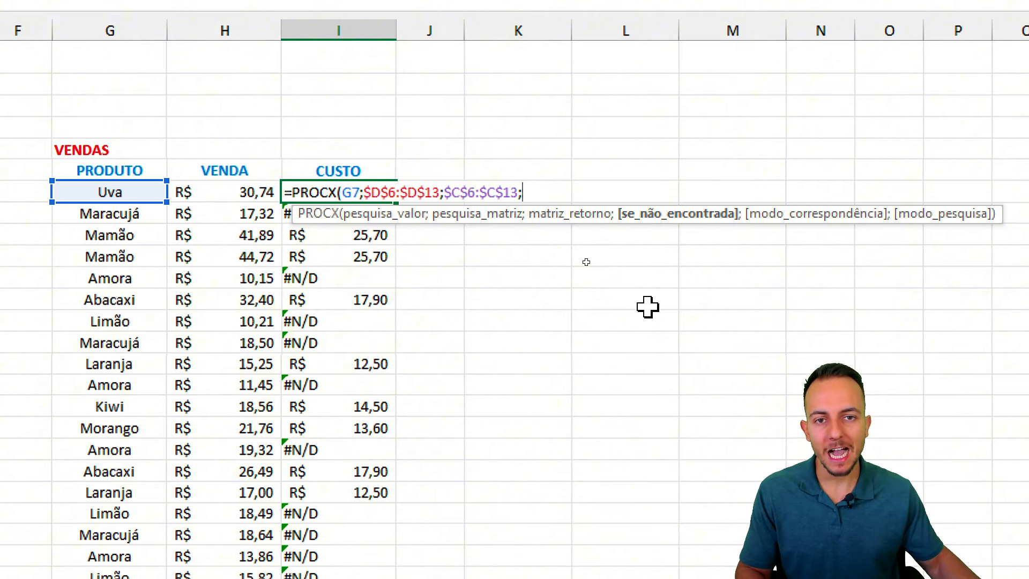
text("Produto não ex)
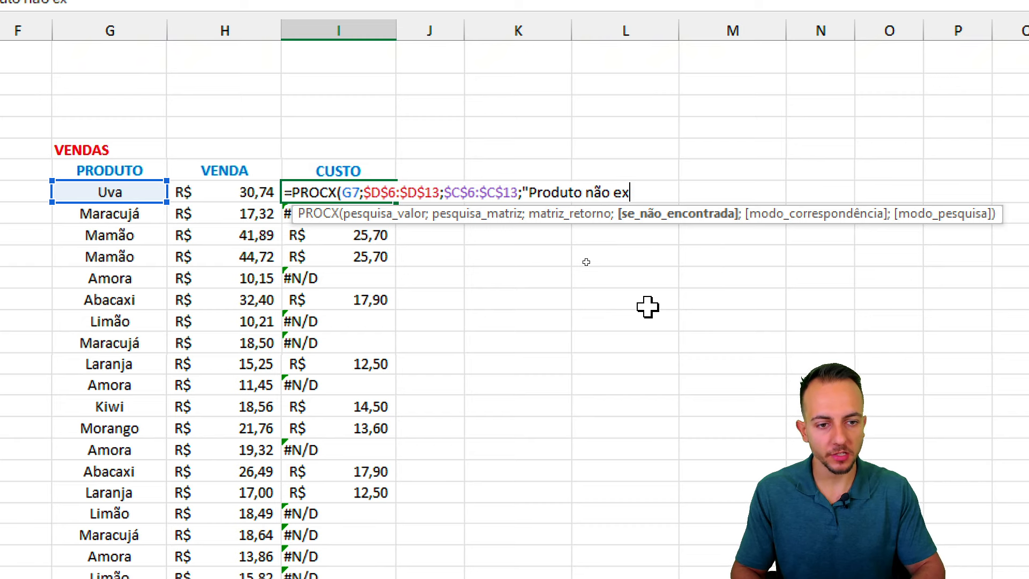
text(iste"))
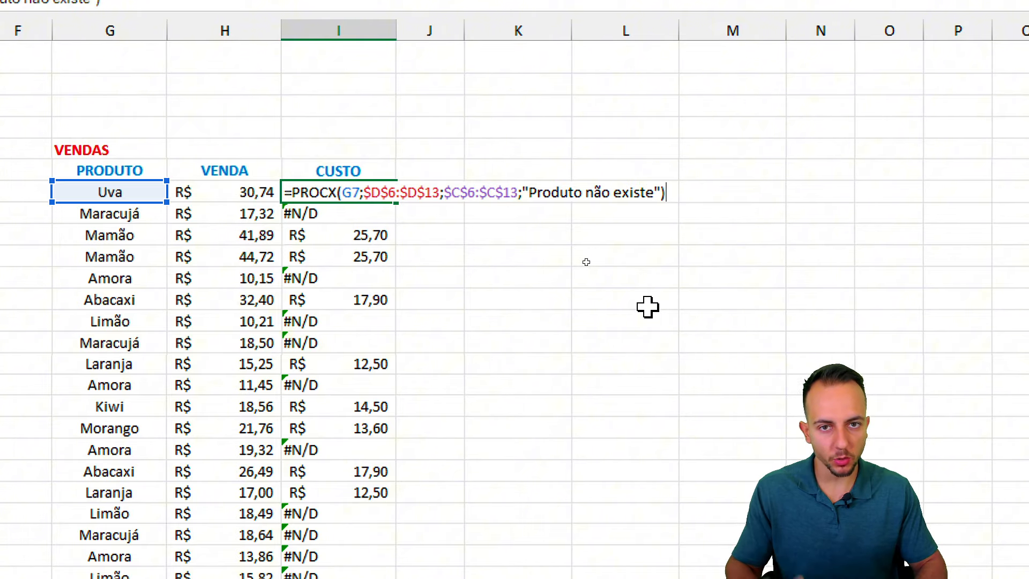
key(Return)
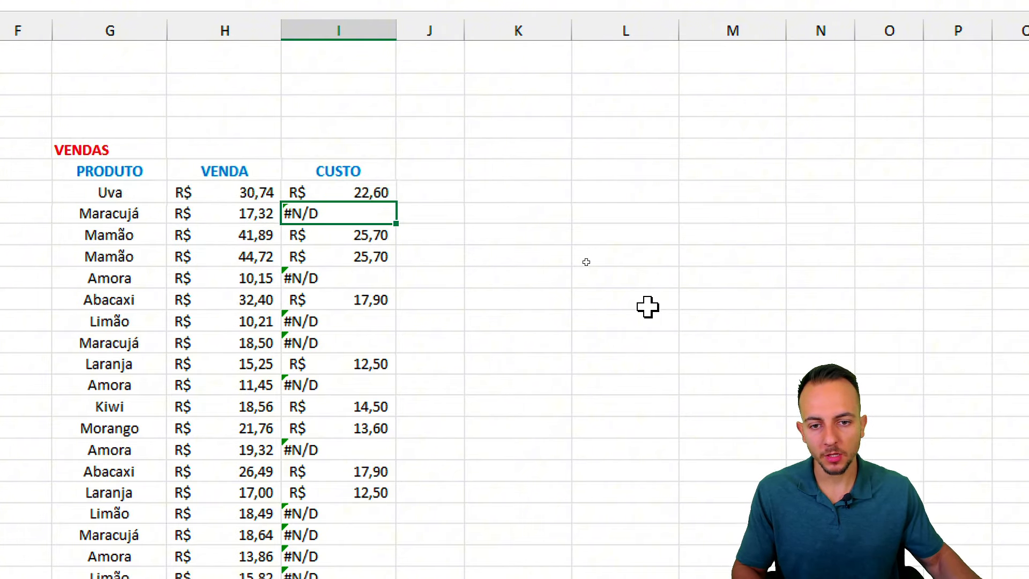
Fill the updated I7 formula down the CUSTO column and autofit the width of column I
click(389, 196)
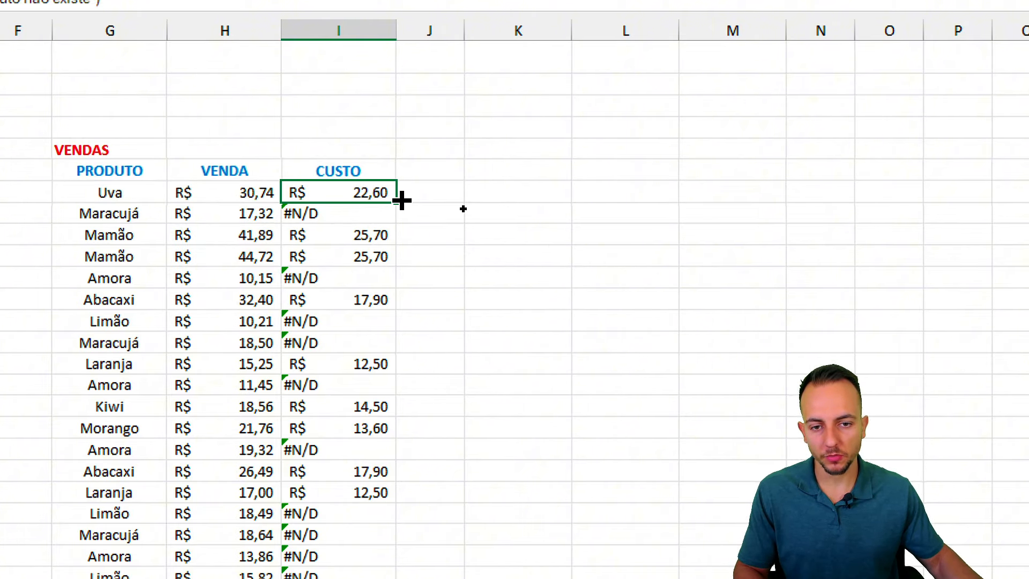
double_click(402, 200)
click(384, 188)
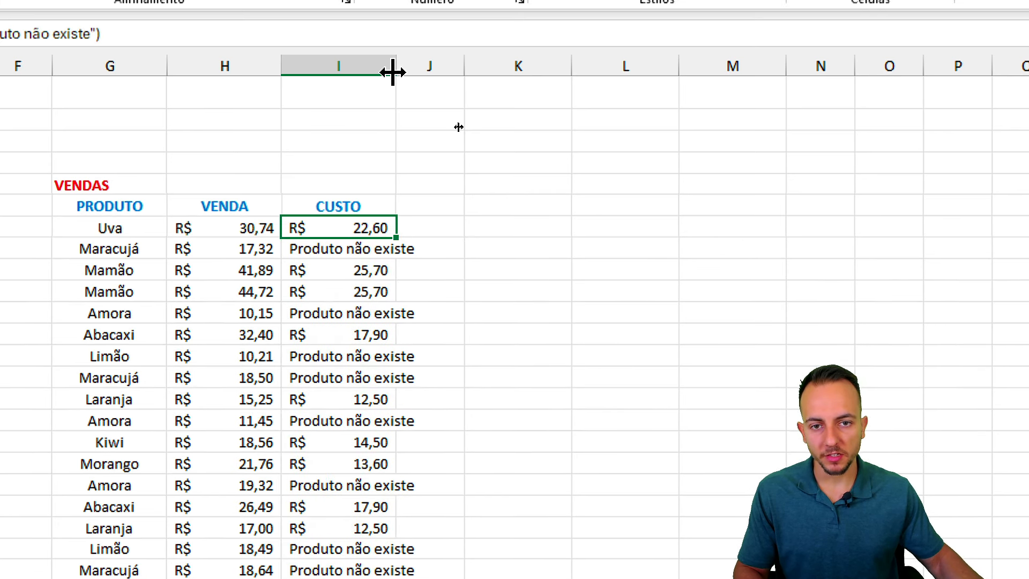
double_click(394, 72)
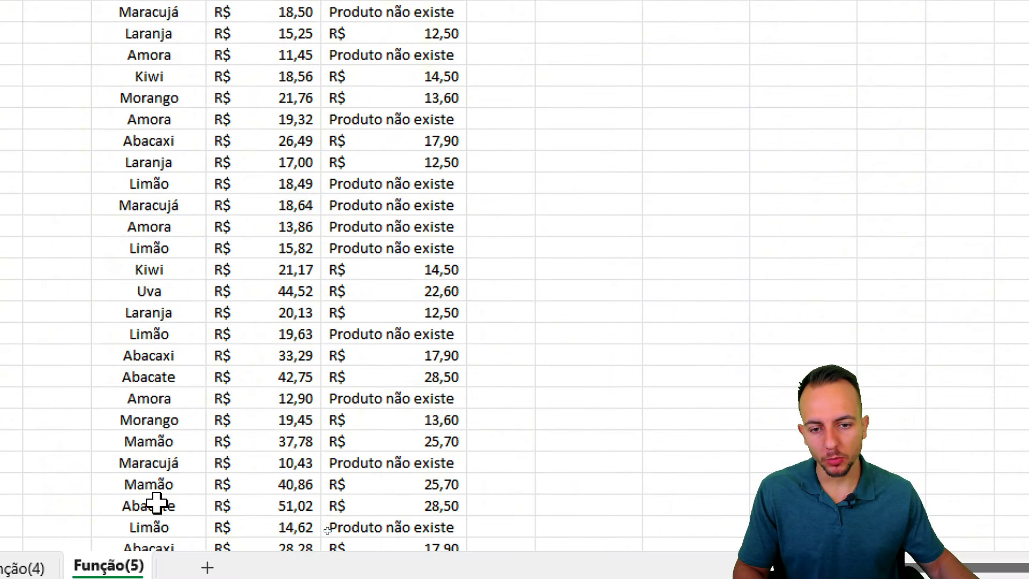
scroll(279, 321, down, 3)
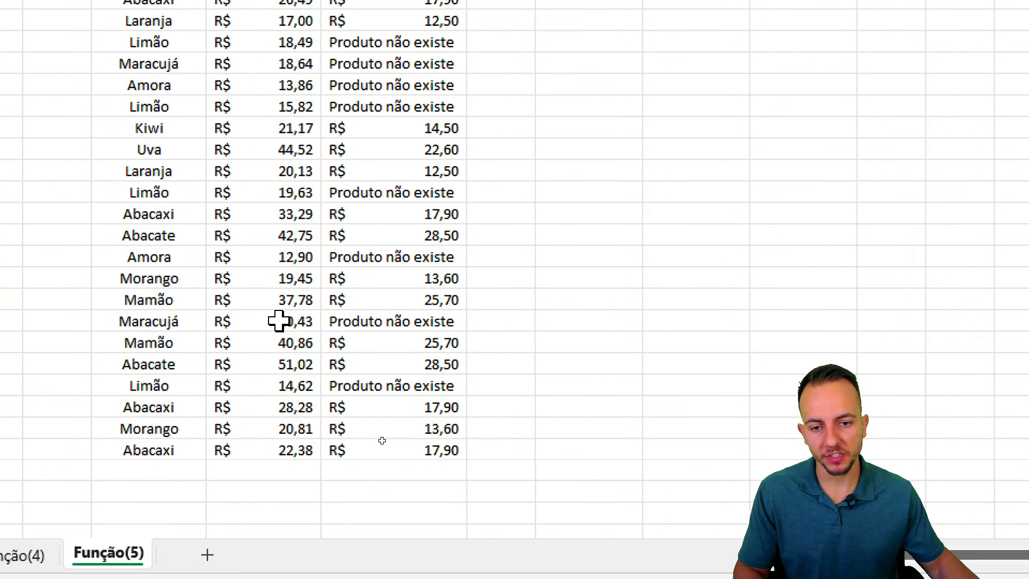
scroll(278, 321, up, 5)
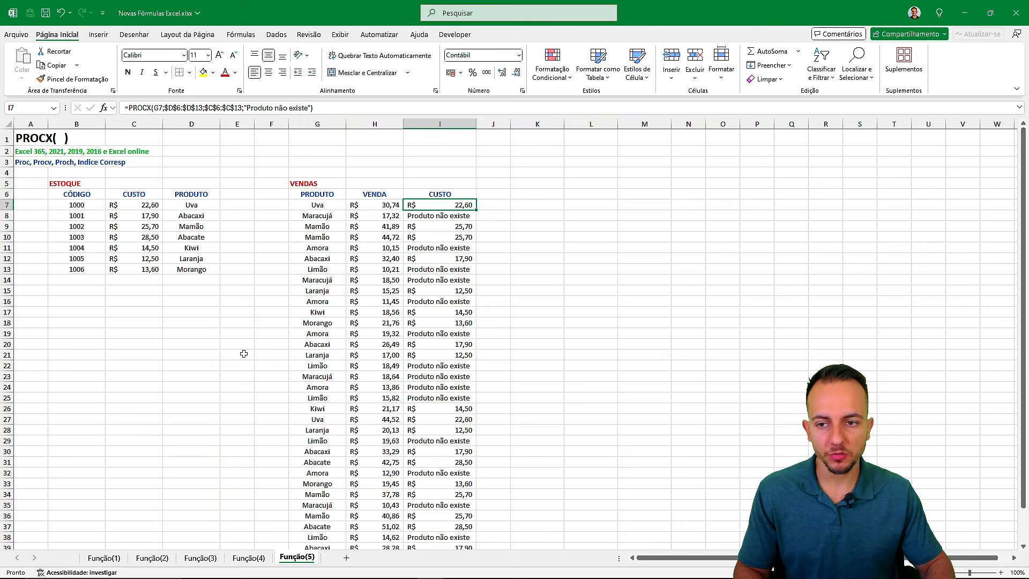
Review the earlier function sheets, going backward from Função(5) through Função(4) and Função(3)
key(ctrl+Page_Up)
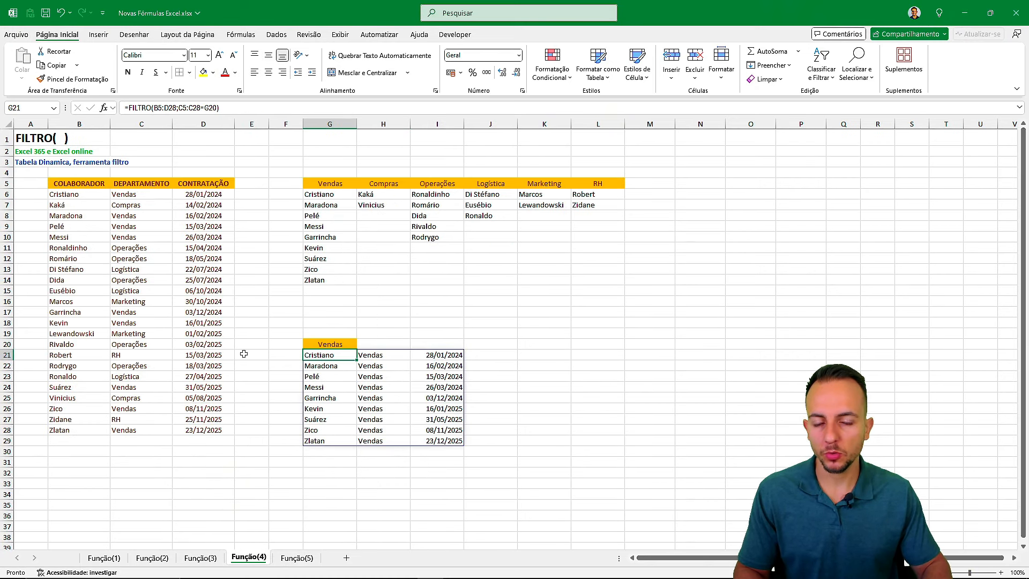
key(ctrl+Page_Up)
key(ctrl+Page_Up)
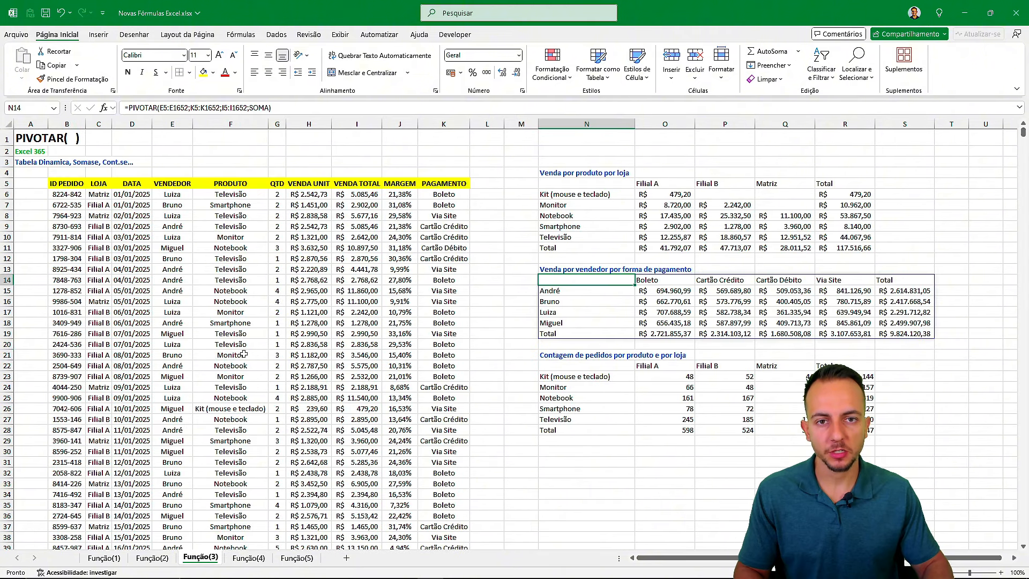
key(ctrl+Page_Up)
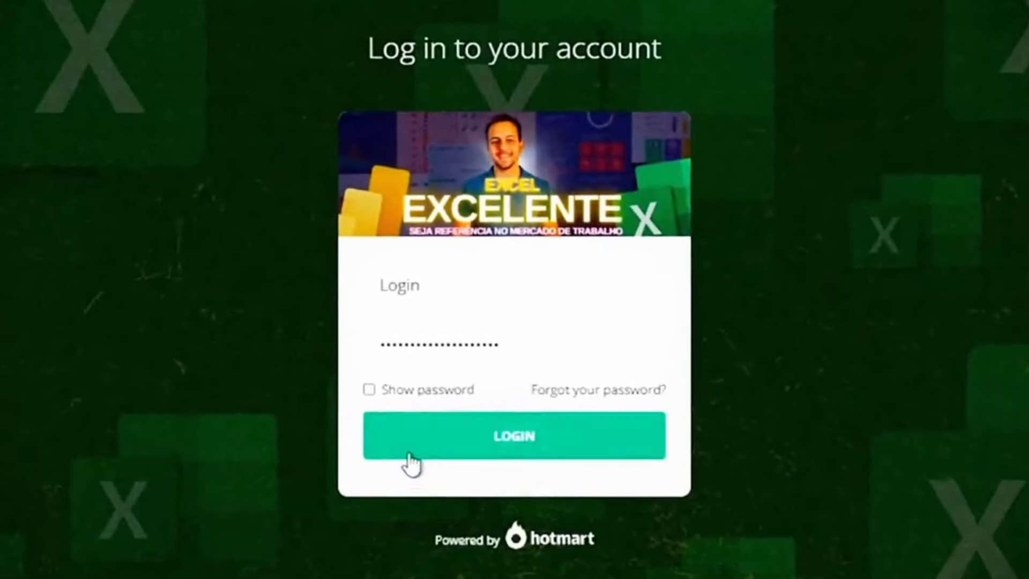
Switch to Hotmart, log in to the Excel Excelente course with the filled-in credentials, and browse its lesson list
click(519, 451)
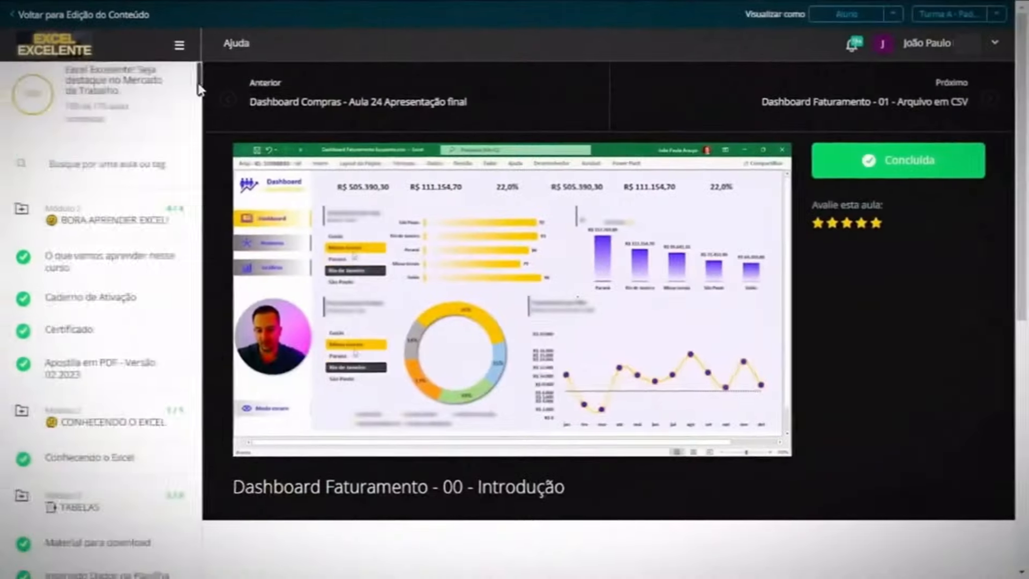
drag(199, 87, 197, 328)
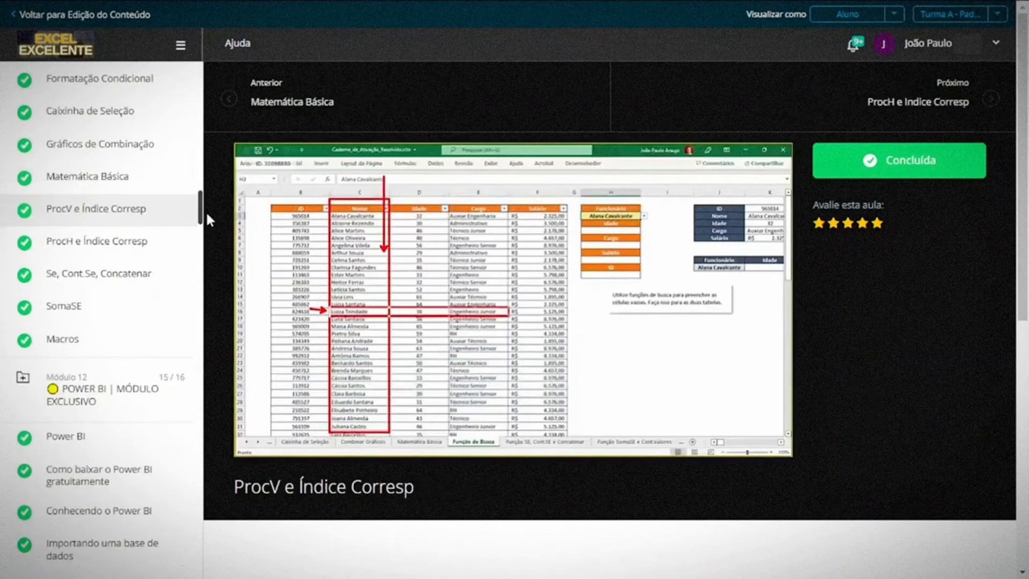
drag(205, 210, 202, 257)
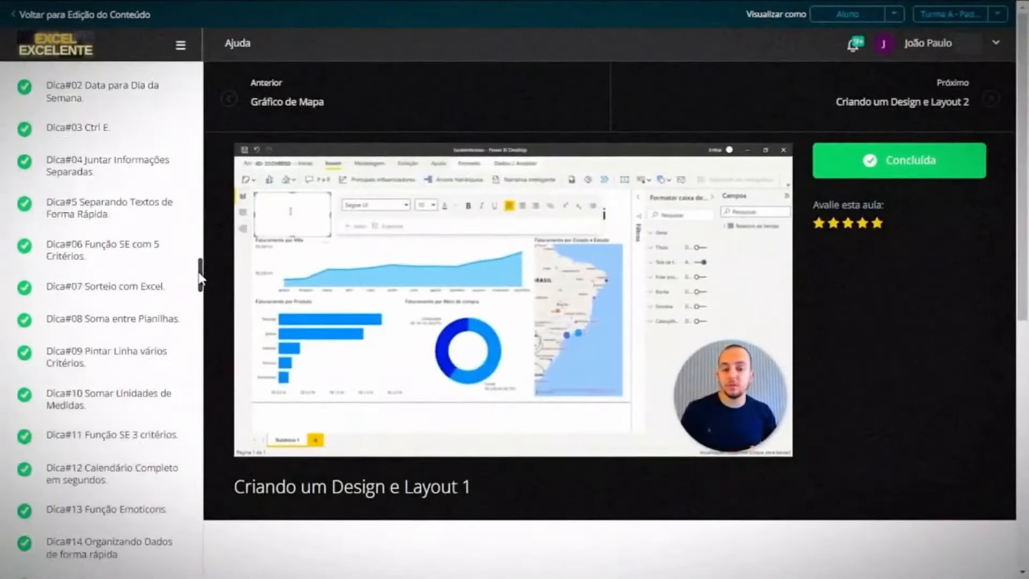
drag(202, 271, 190, 458)
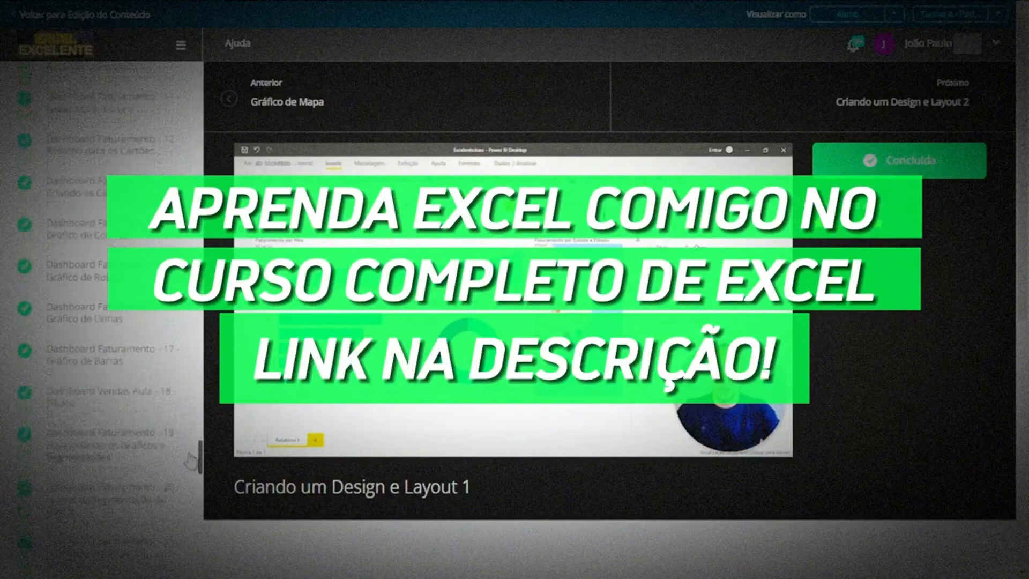